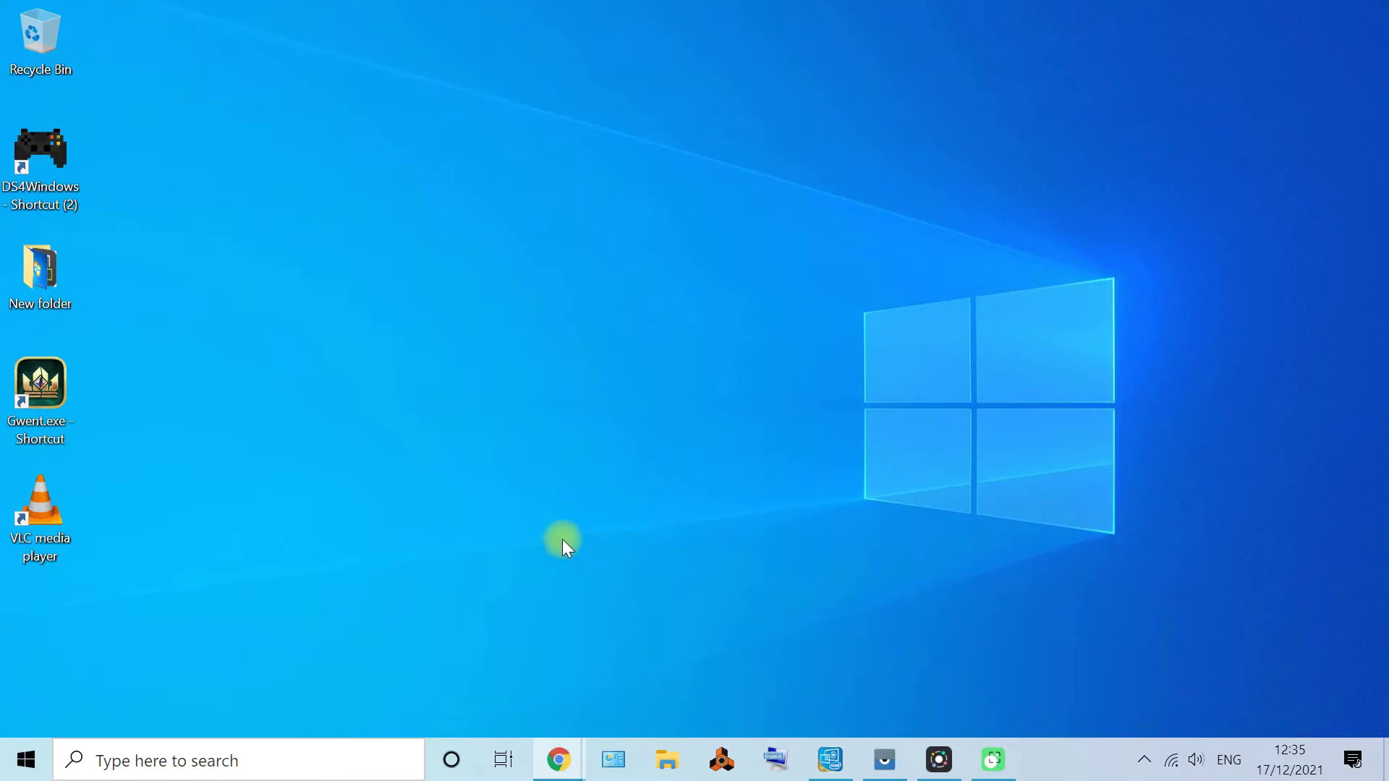
# Refresh the desktop twice from its right-click menu
pyautogui.rightClick(344, 326)
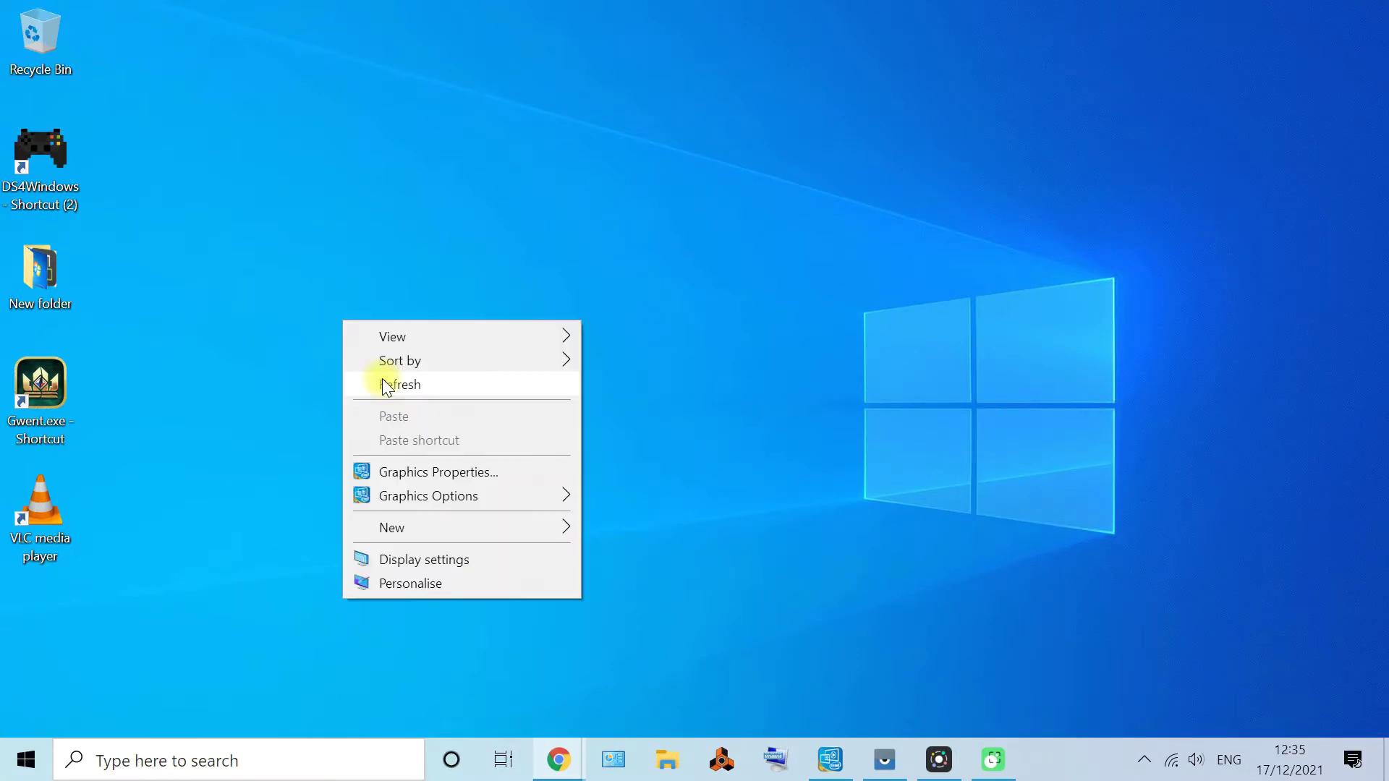
pyautogui.click(383, 381)
pyautogui.rightClick(310, 272)
pyautogui.click(360, 332)
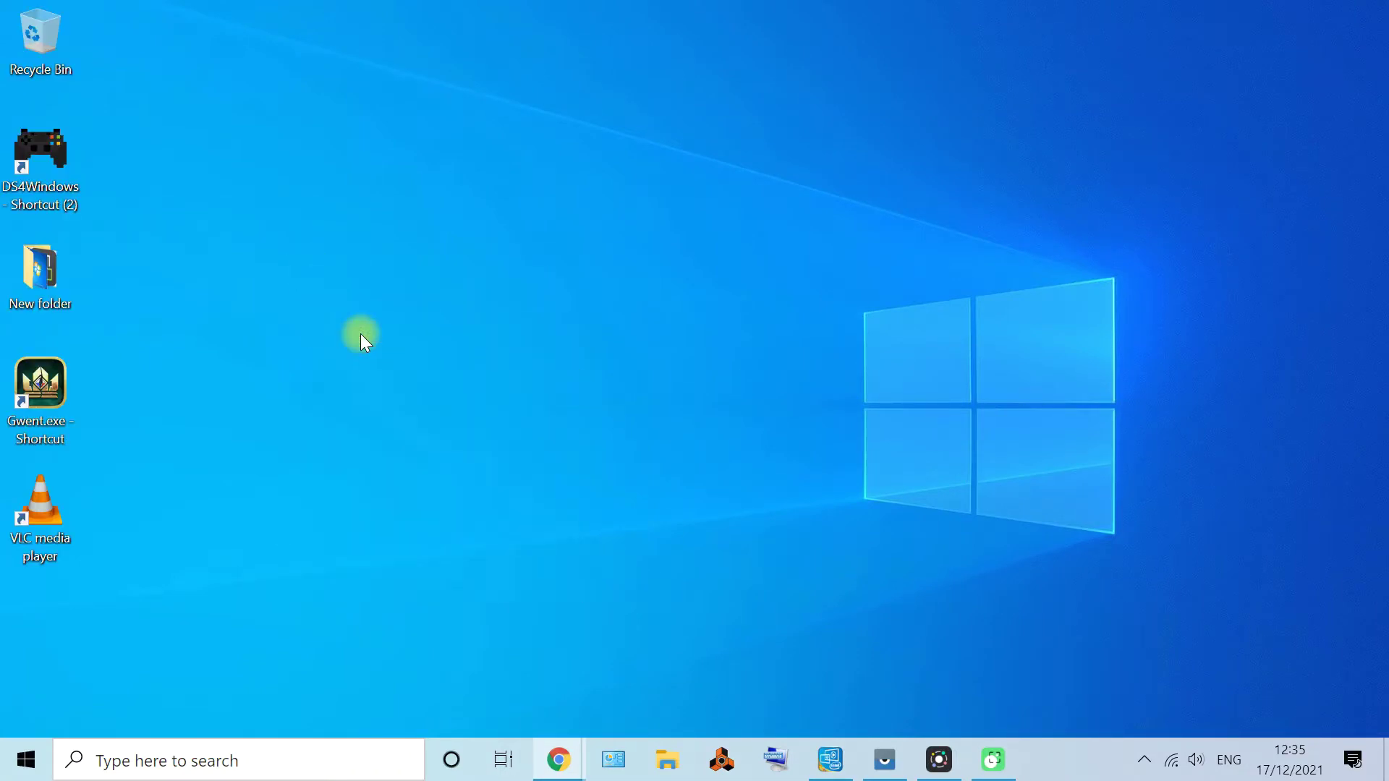
# Search Google for 'lamborghini 2022' and open the first image result, the black car at night
pyautogui.moveTo(558, 758)
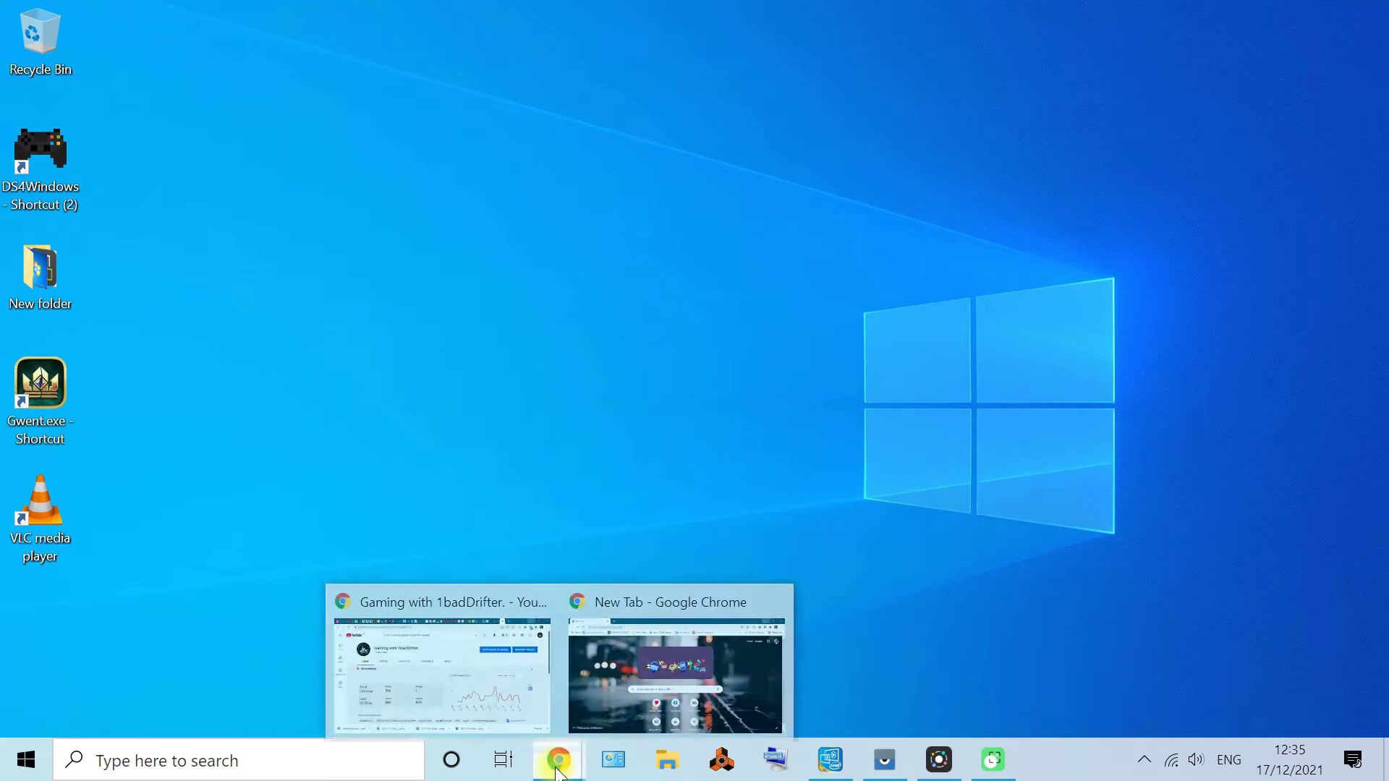
pyautogui.click(651, 734)
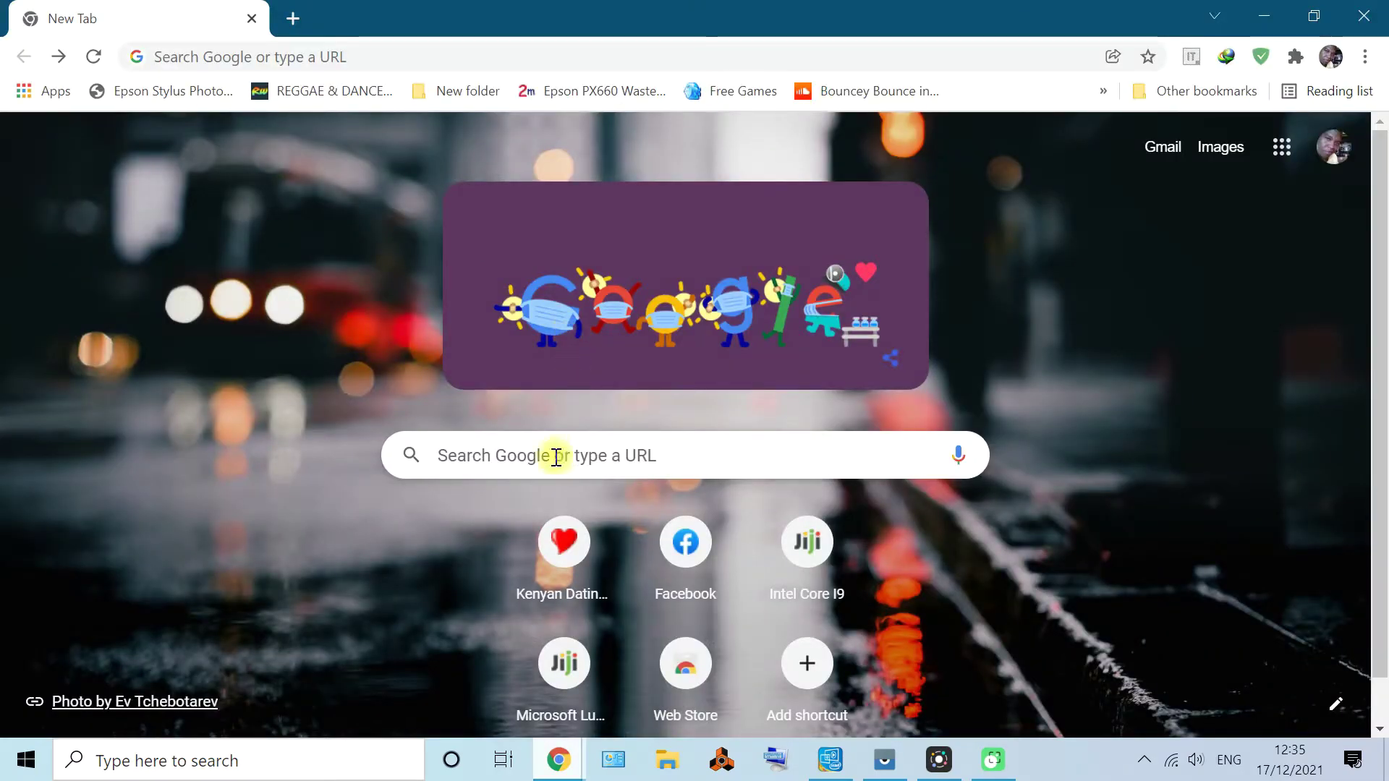
pyautogui.click(551, 460)
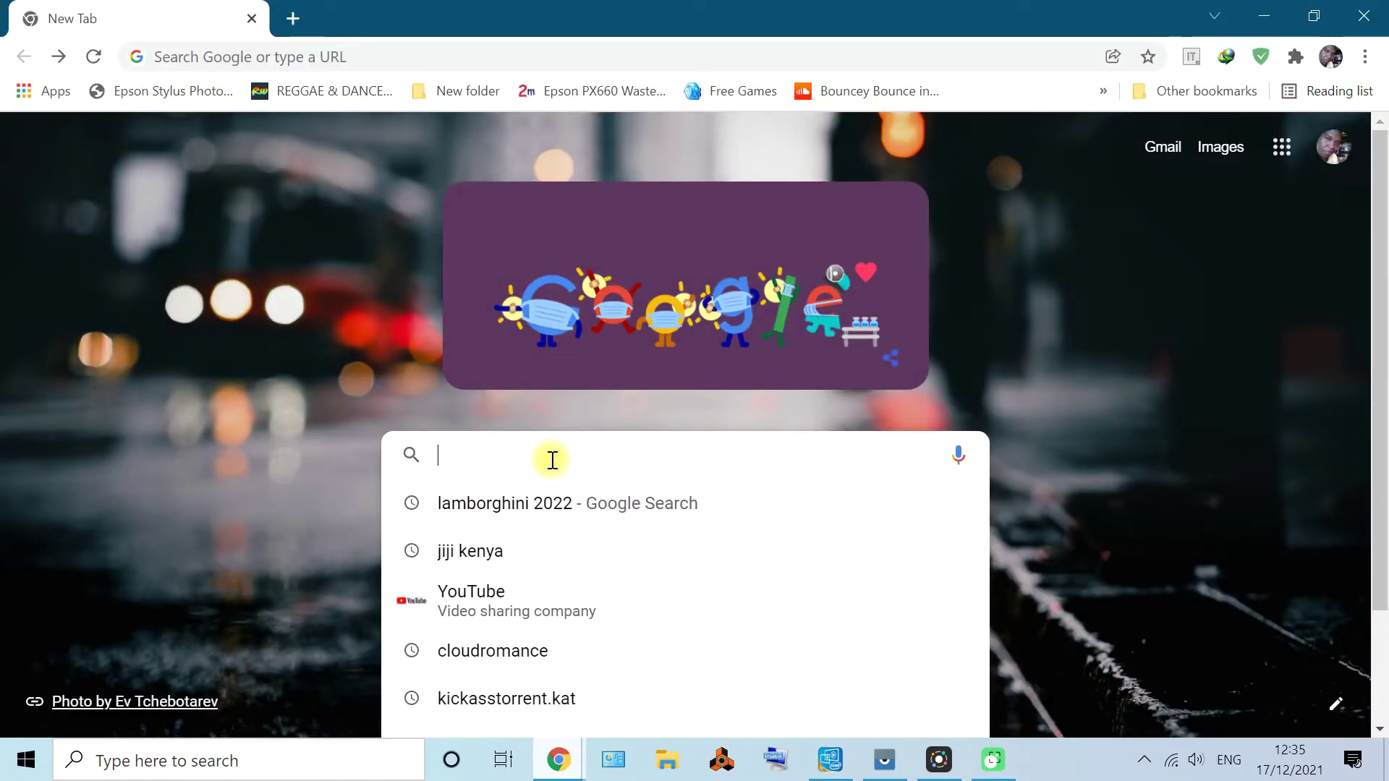
pyautogui.write('lamborghini 2022')
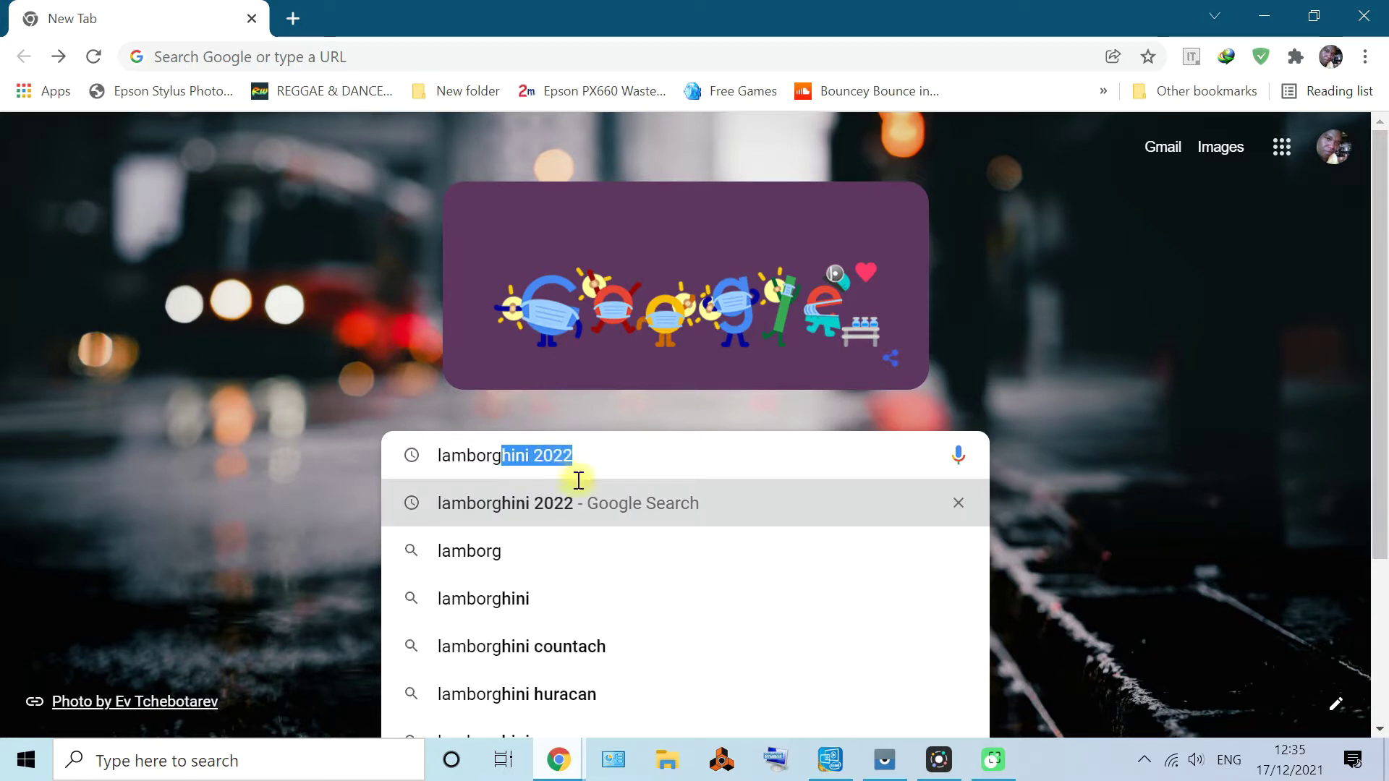
pyautogui.click(609, 509)
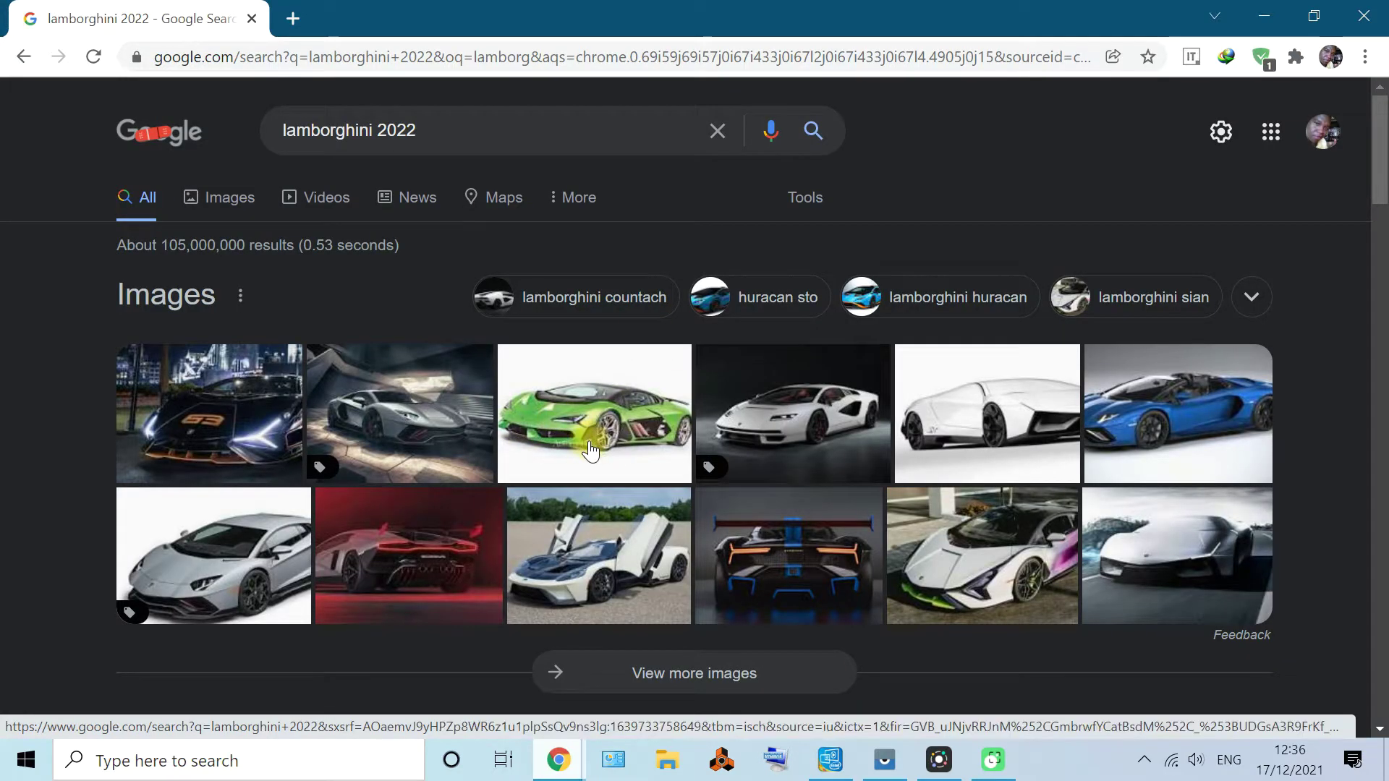
pyautogui.scroll(-4, 614, 381)
pyautogui.scroll(4, 619, 375)
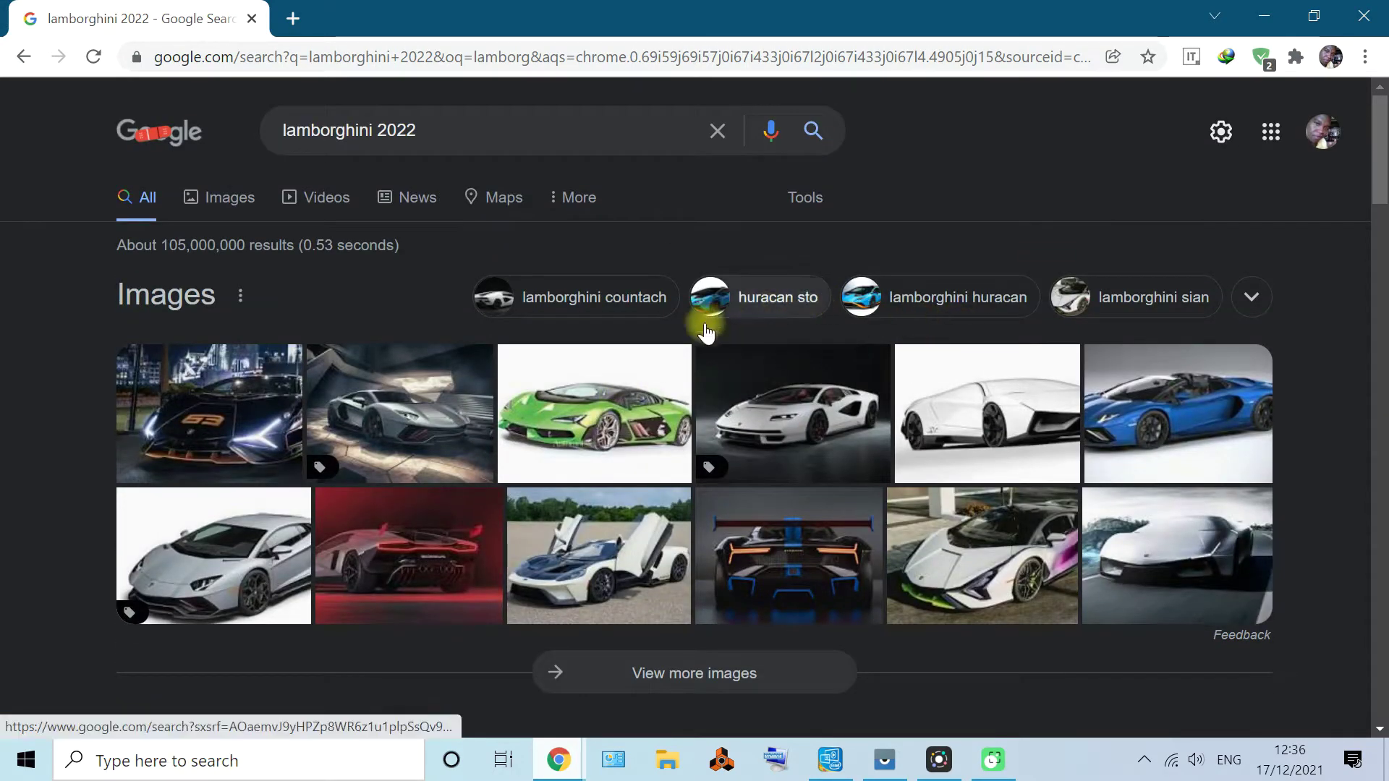
pyautogui.click(235, 375)
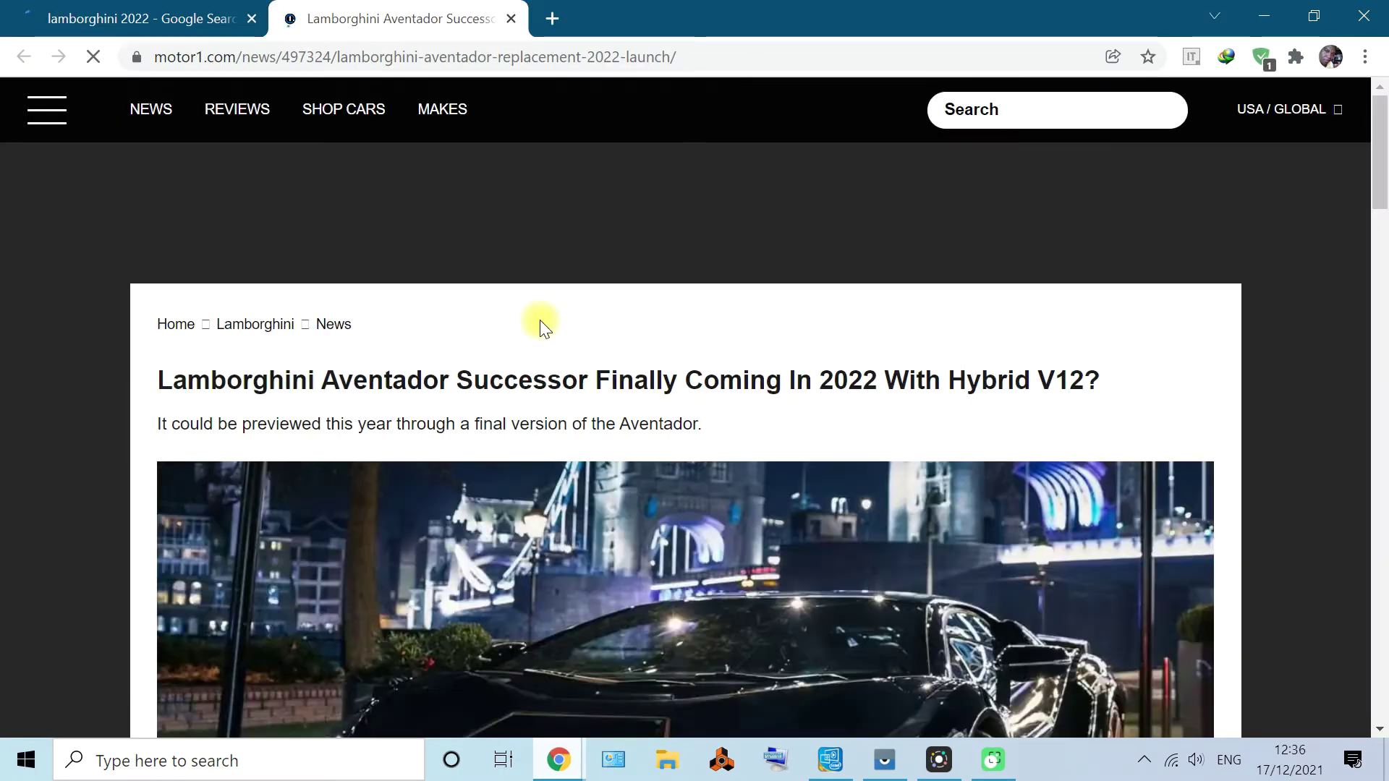
# Scroll the motor1.com Aventador successor article to bring its black Lamborghini photo into view
pyautogui.scroll(-5, 739, 311)
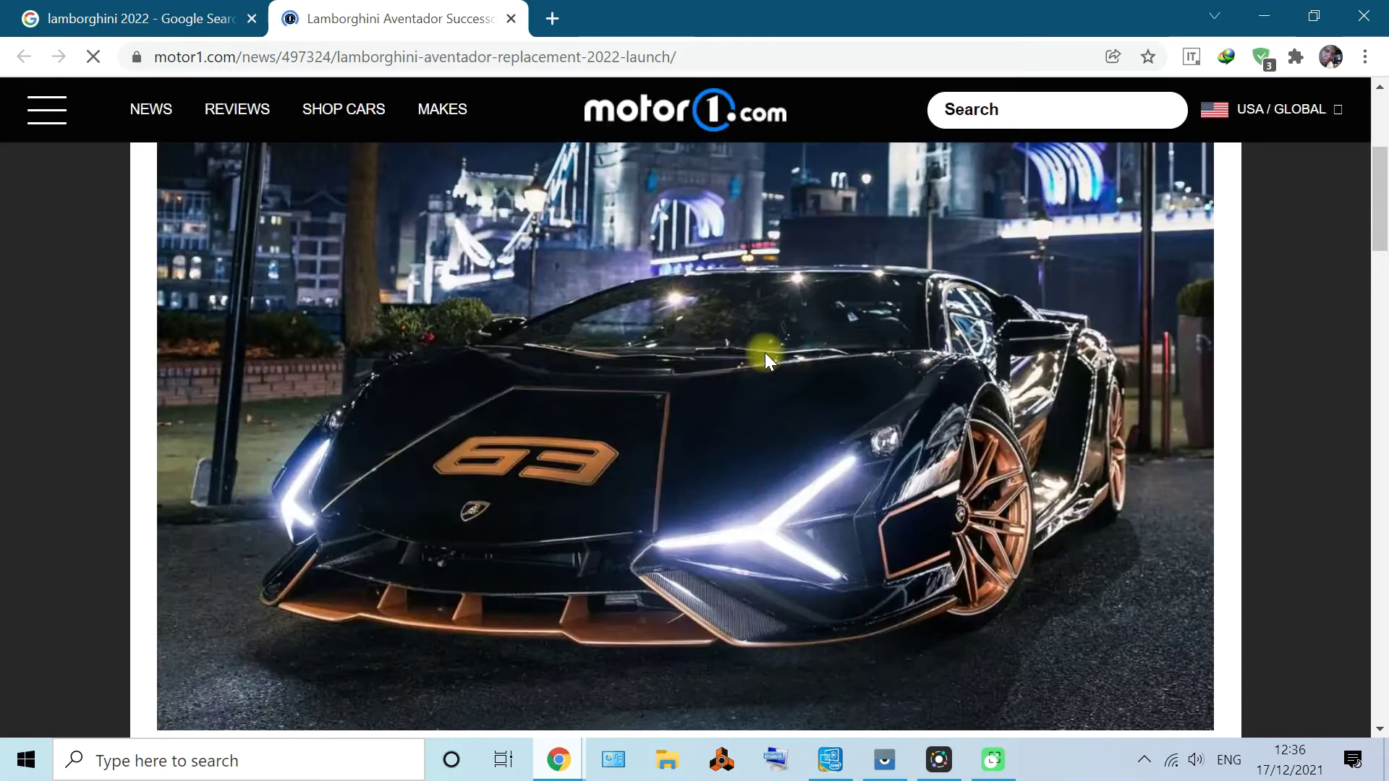
pyautogui.scroll(-6, 767, 355)
pyautogui.scroll(7, 768, 364)
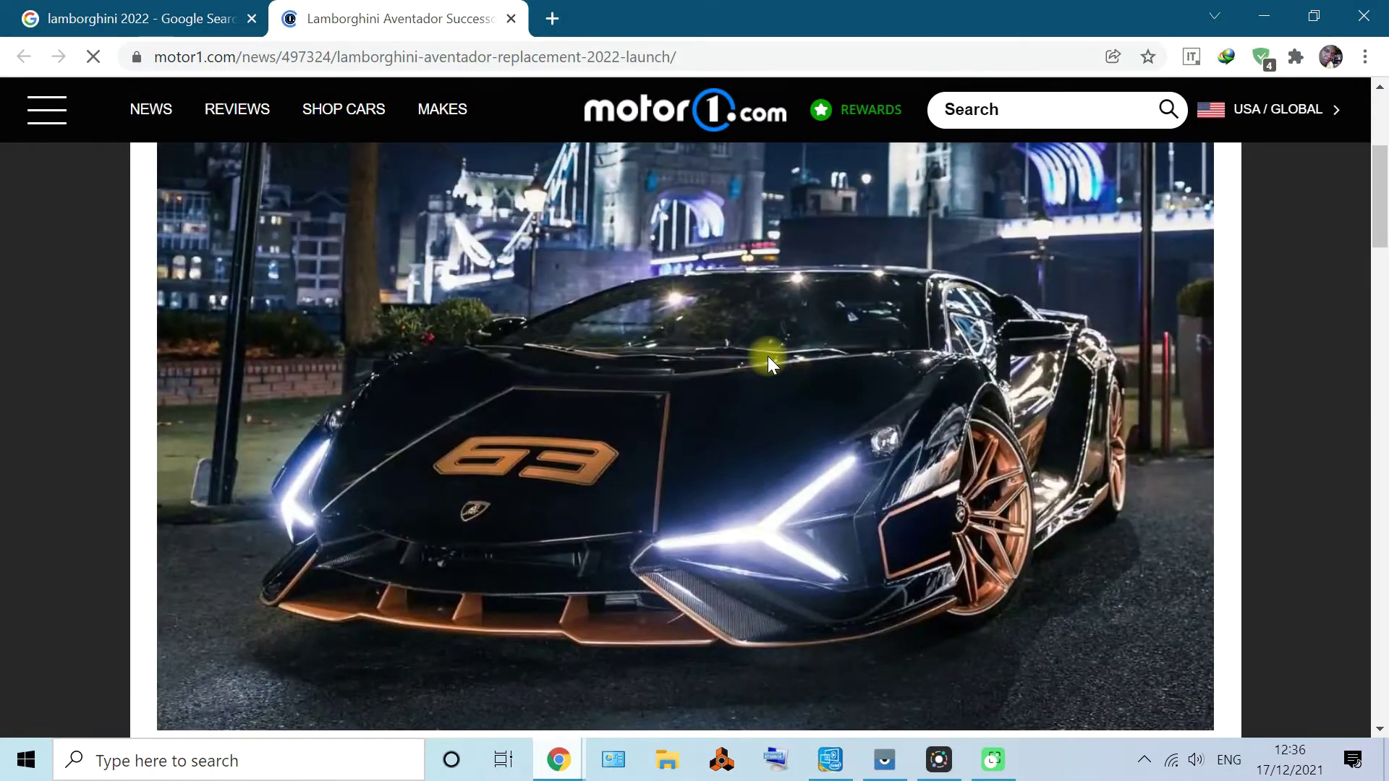
pyautogui.scroll(1, 766, 356)
pyautogui.scroll(-1, 766, 356)
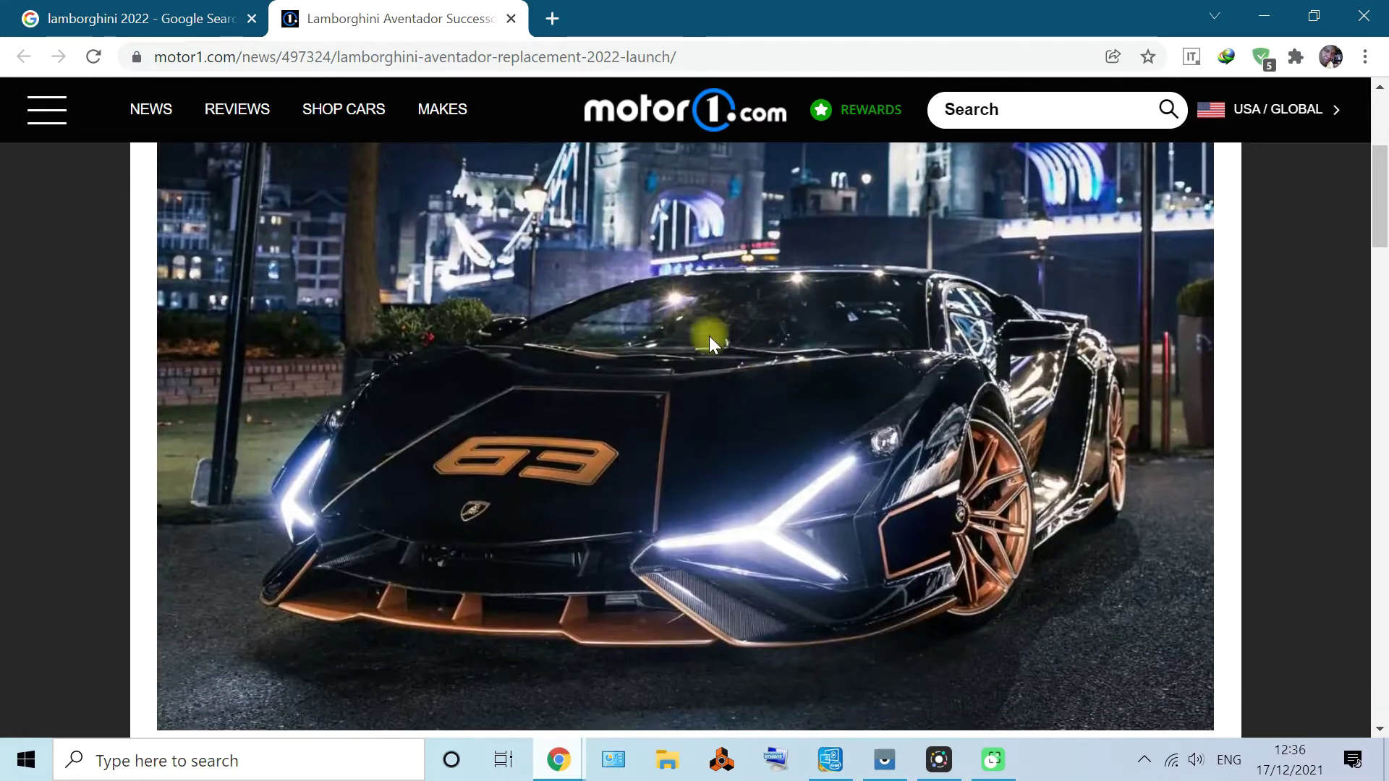
pyautogui.rightClick(610, 358)
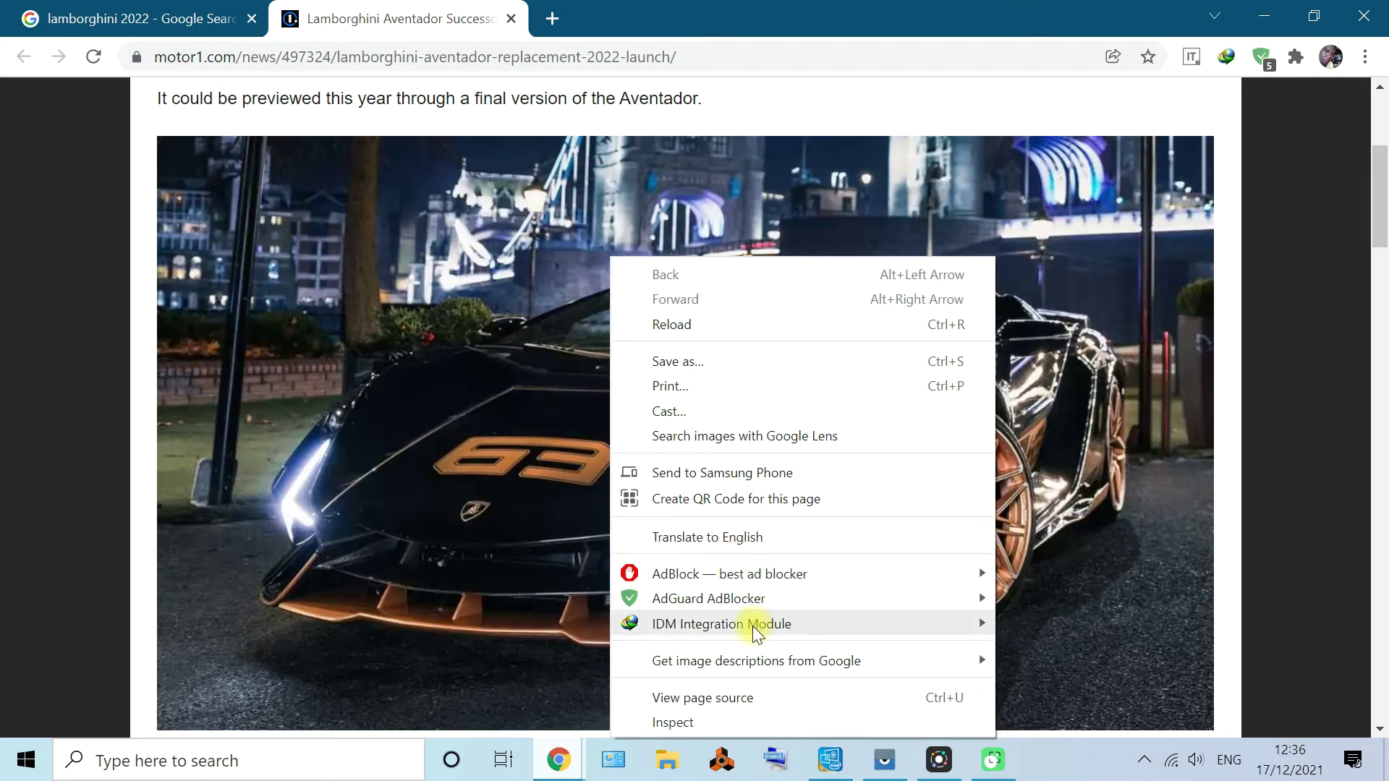
# Download the page with IDM as lamborghini-aventador-replacement-2022-launch_3.html and open the saved file
pyautogui.moveTo(754, 634)
pyautogui.click(1039, 619)
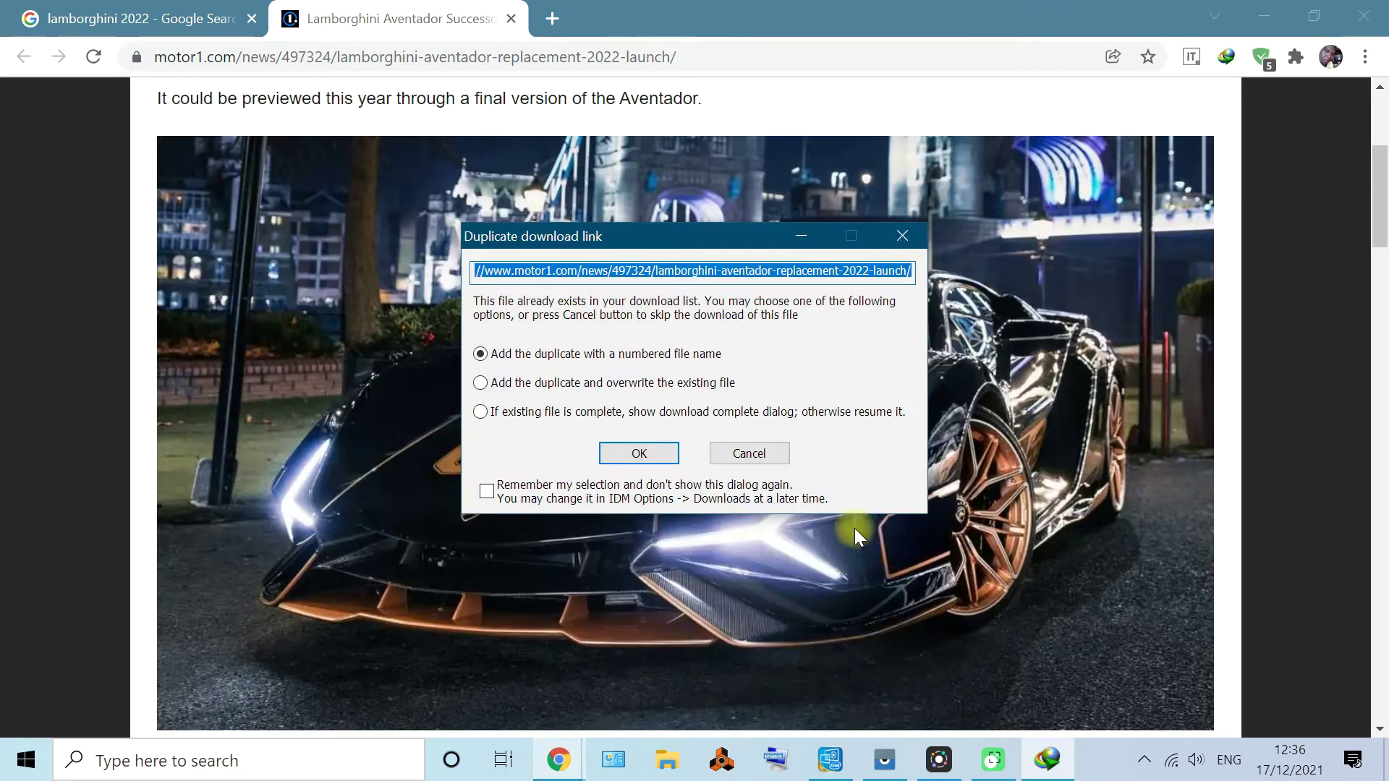
pyautogui.click(664, 453)
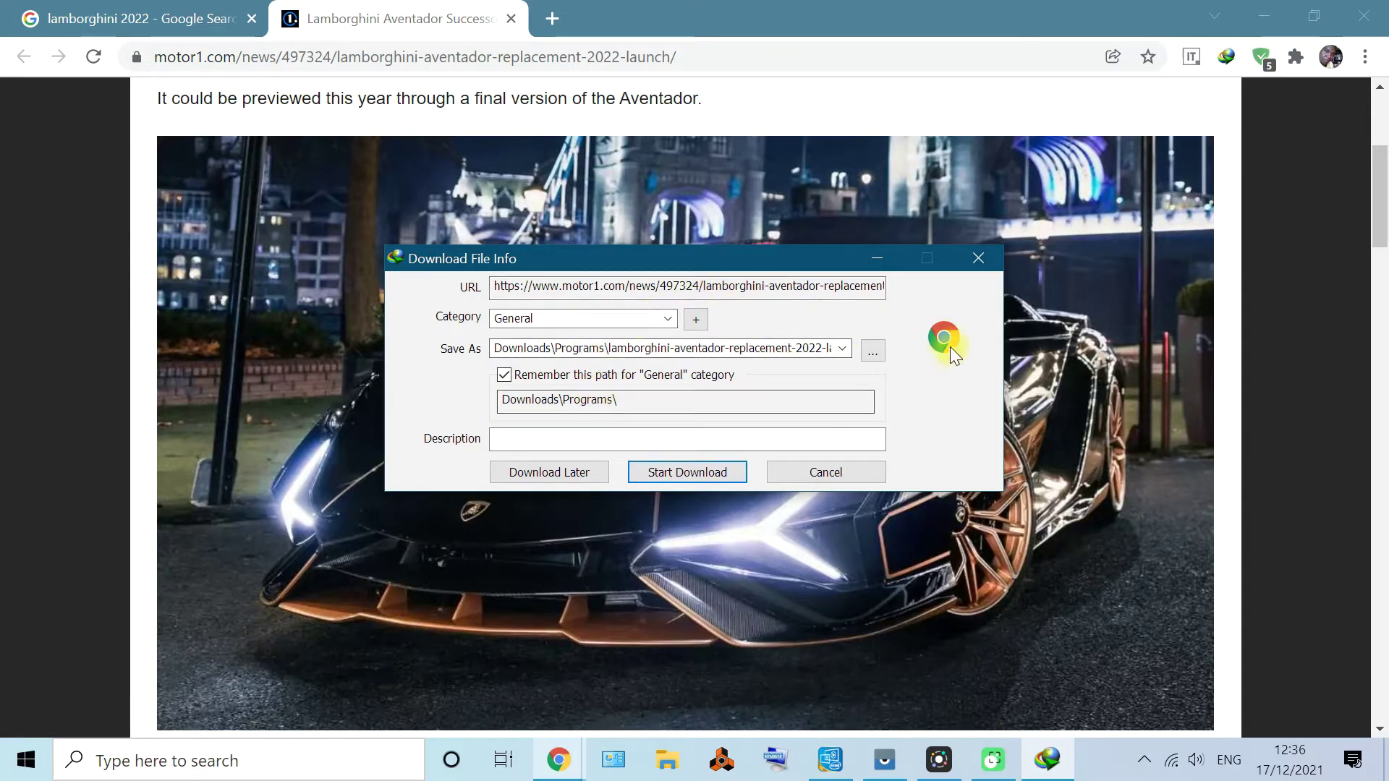
pyautogui.moveTo(795, 264); pyautogui.dragTo(552, 173)
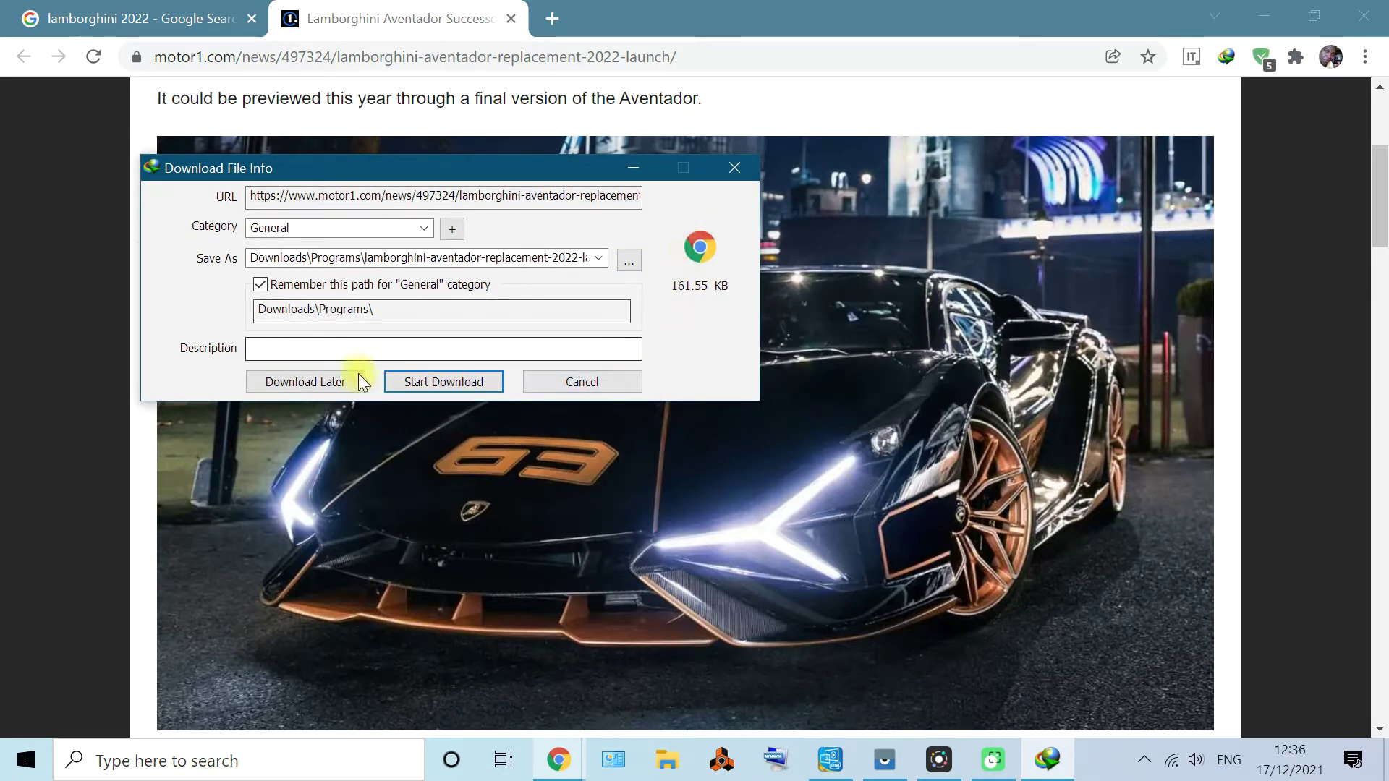
pyautogui.click(433, 381)
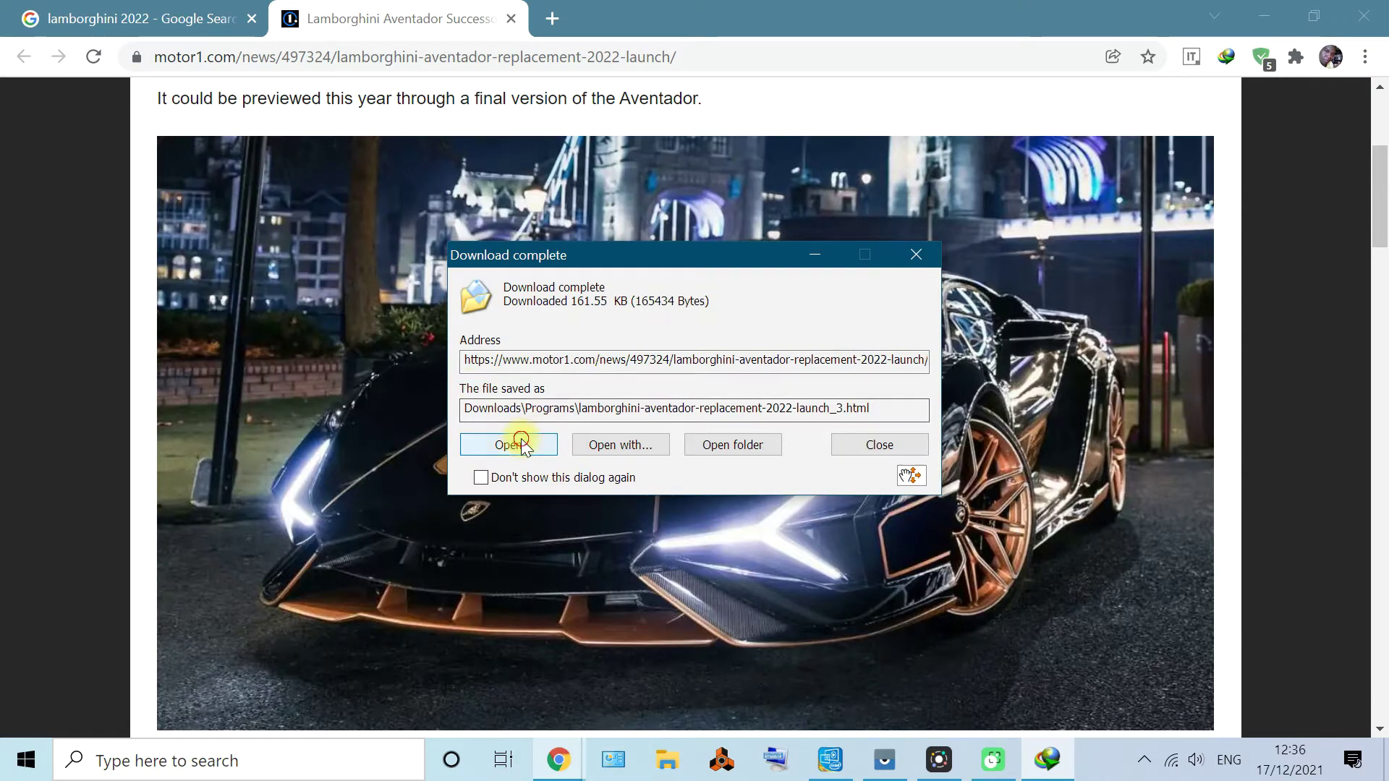
pyautogui.click(520, 438)
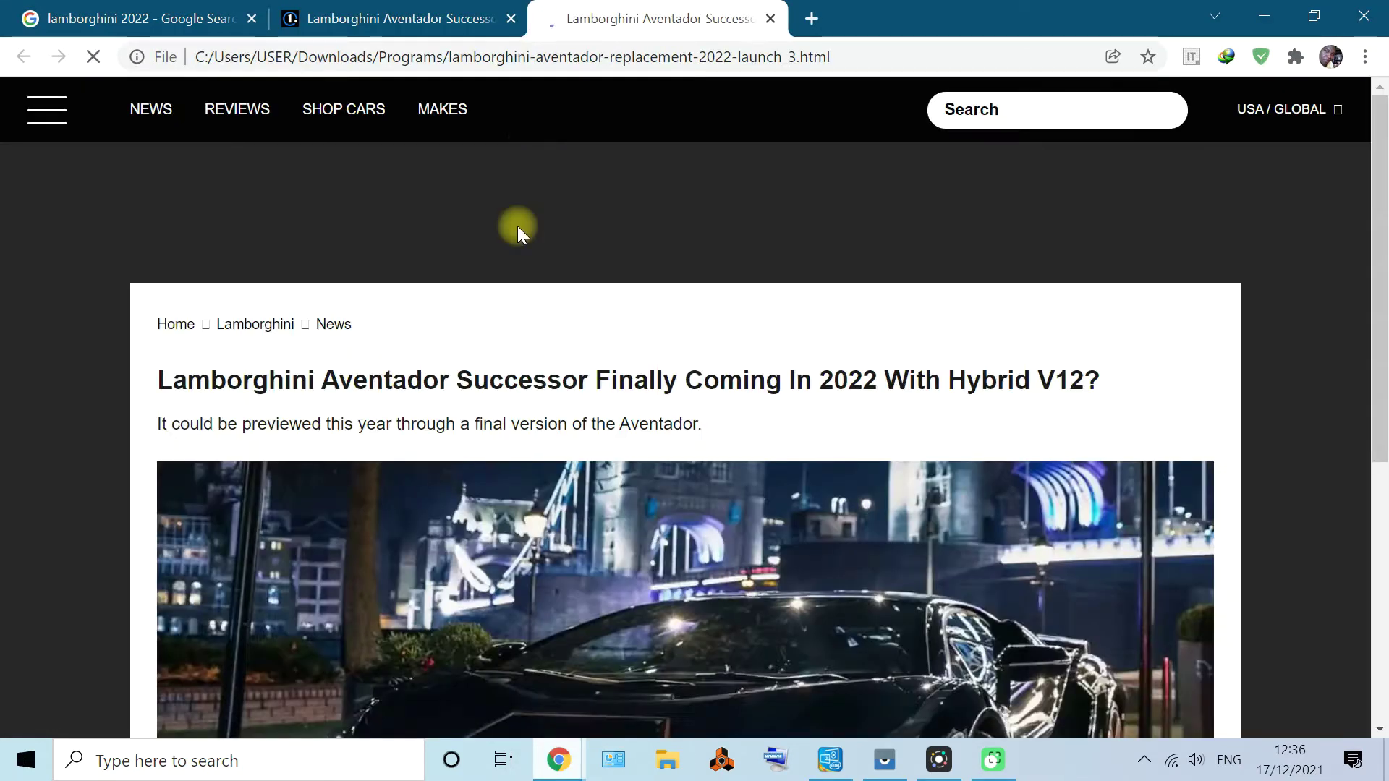
# Scroll through the saved local copy of the article, then close its tab
pyautogui.scroll(-3, 653, 233)
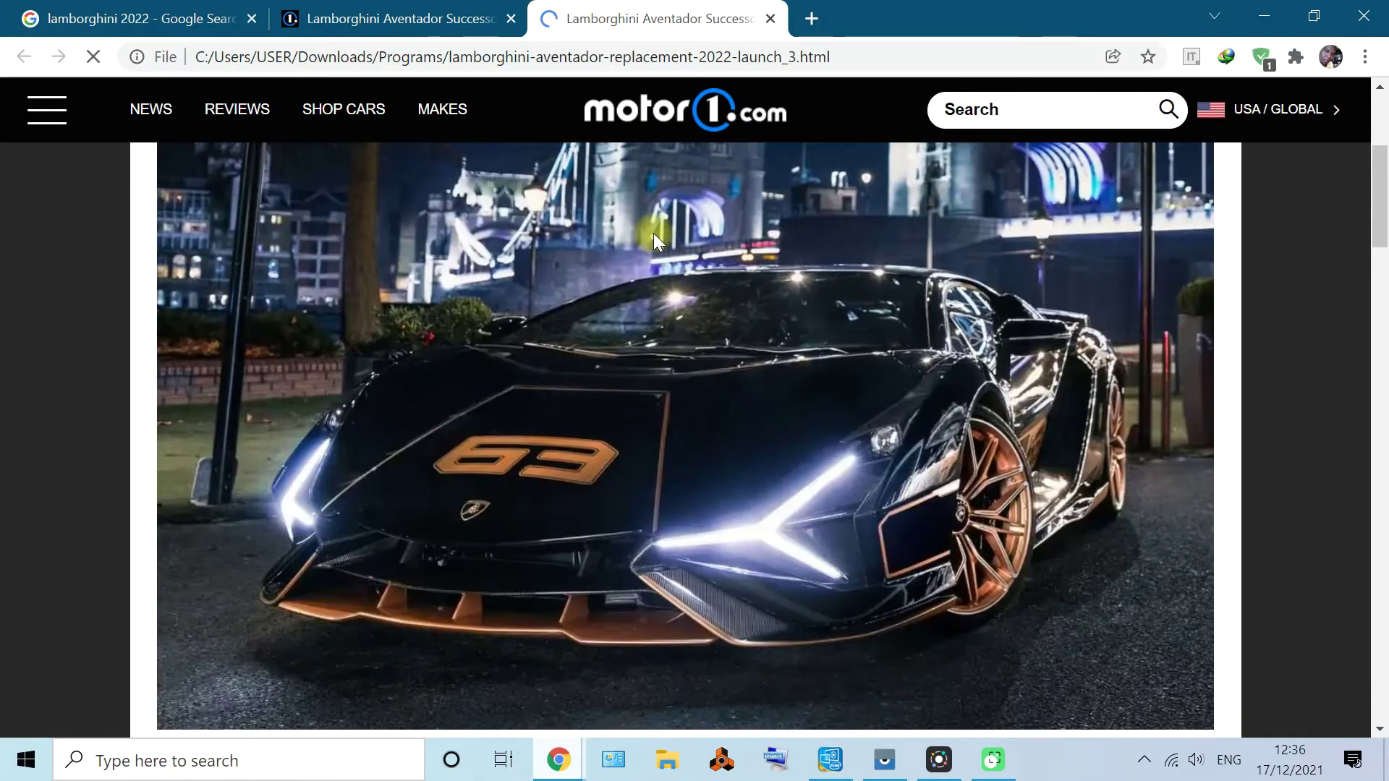
pyautogui.click(771, 19)
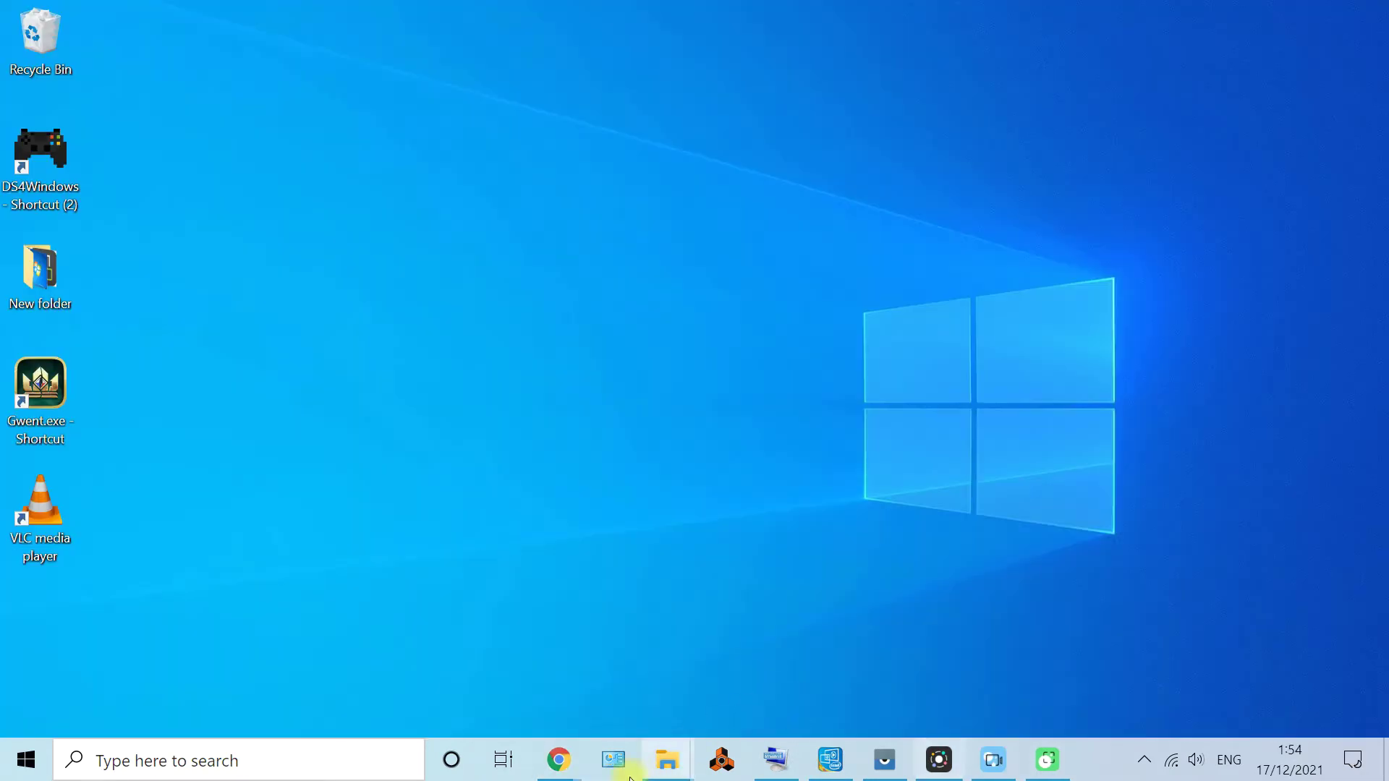
# Restore the Chrome article window, screenshot it with PrtScn on the On-Screen Keyboard, then hide the keyboard
pyautogui.moveTo(568, 766)
pyautogui.click(662, 697)
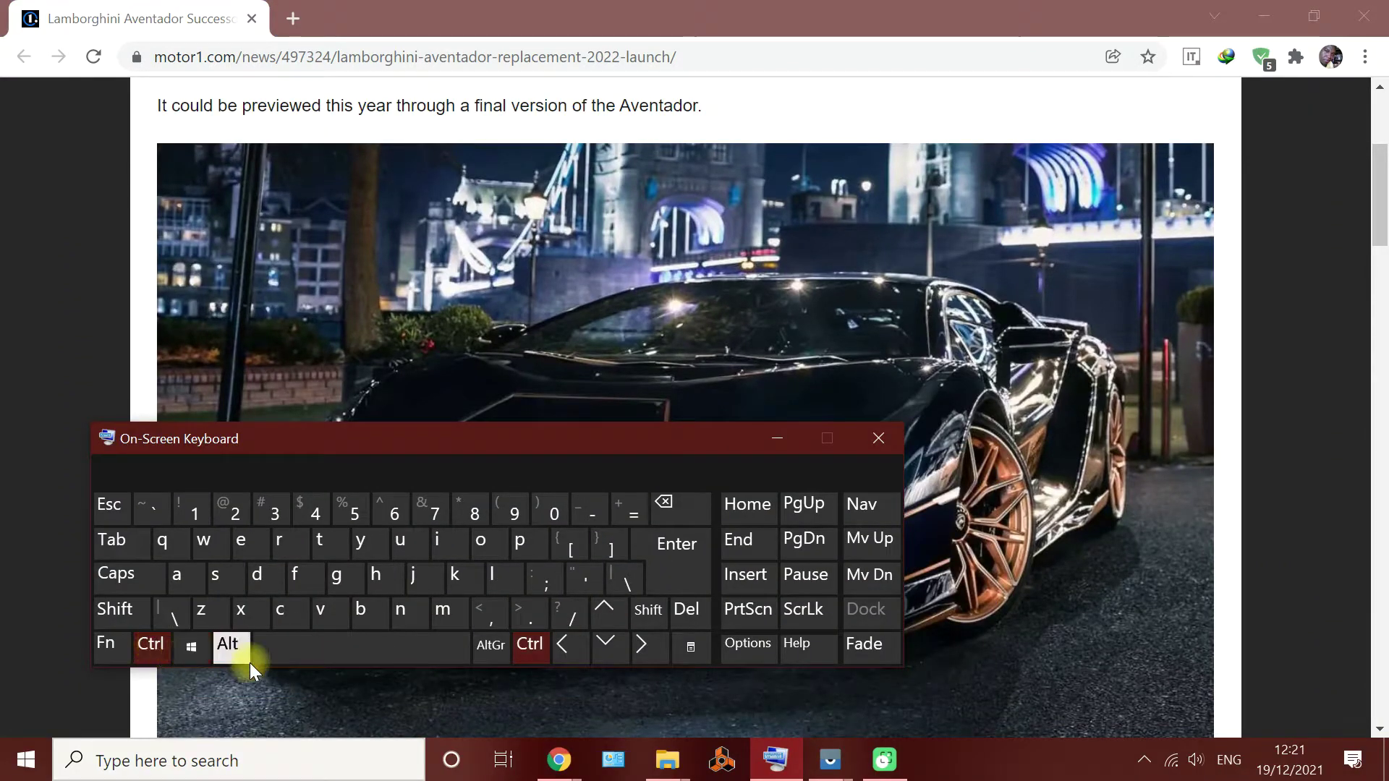
pyautogui.click(752, 611)
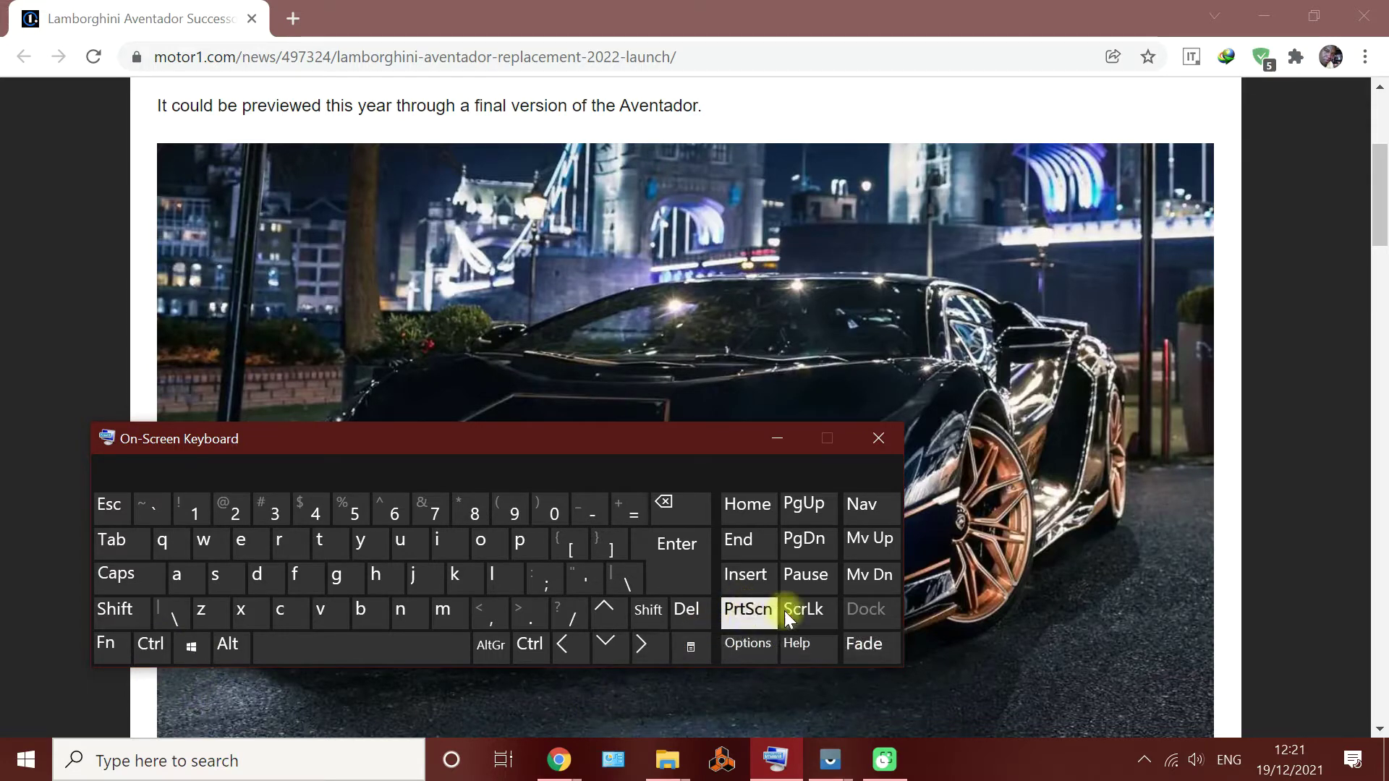
pyautogui.click(778, 437)
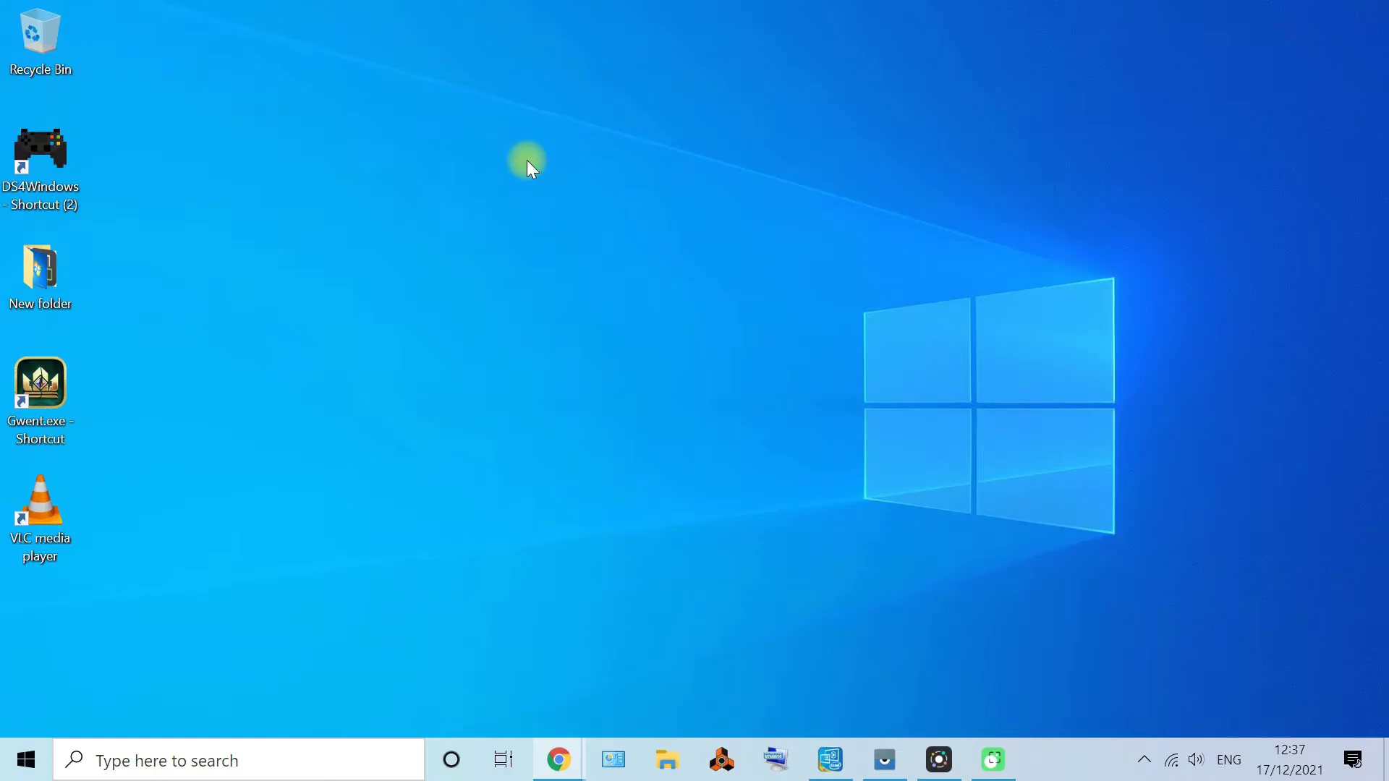
# Create 'New Microsoft Word Document.docx' on the desktop with its default name and open it
pyautogui.rightClick(526, 159)
pyautogui.moveTo(605, 366)
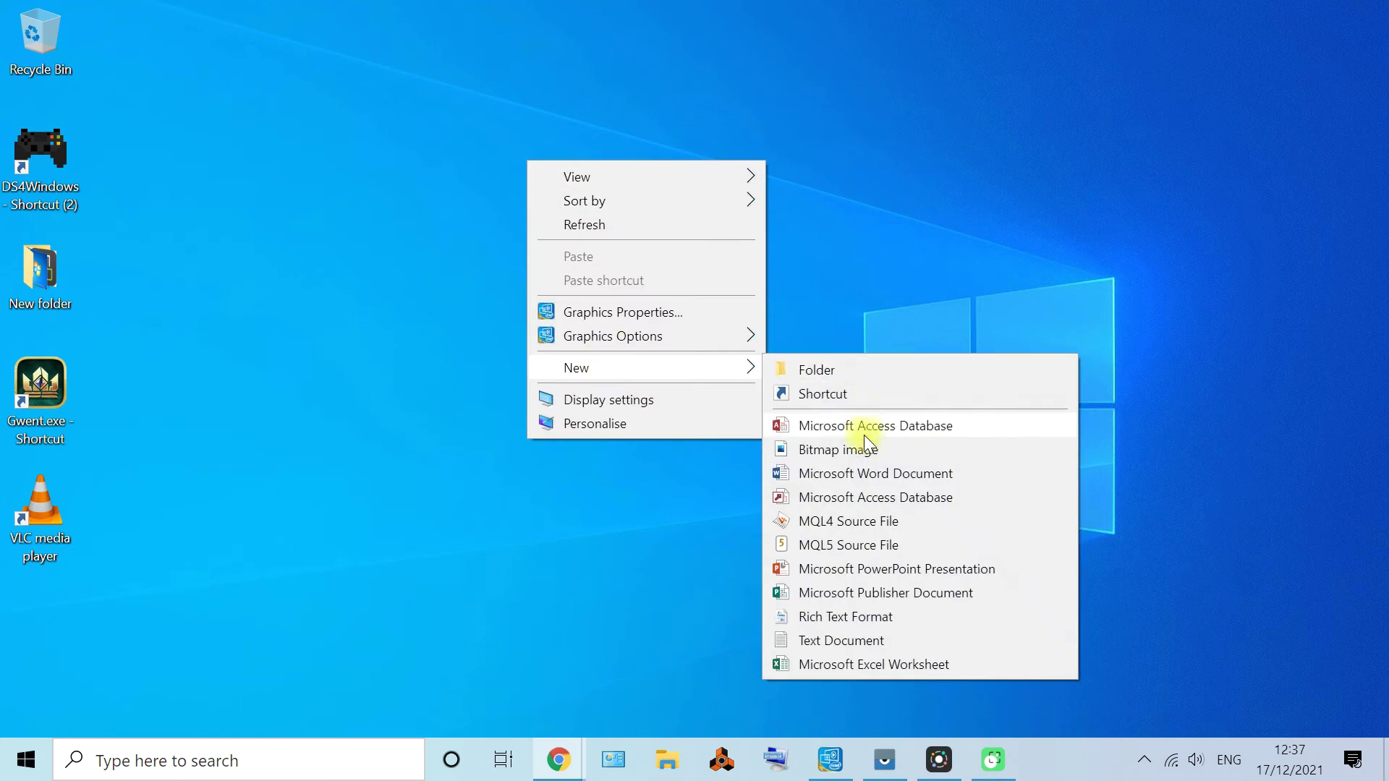
pyautogui.click(814, 473)
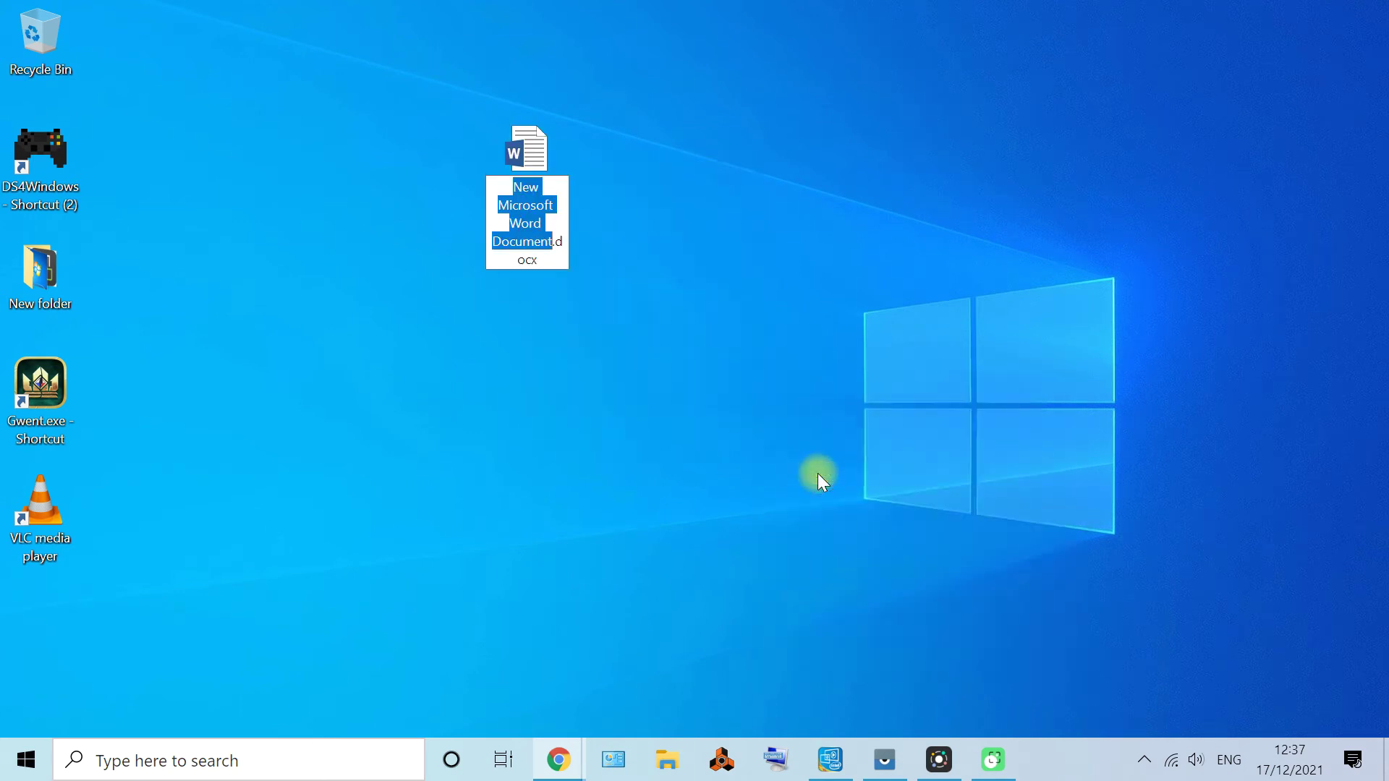
pyautogui.click(531, 150)
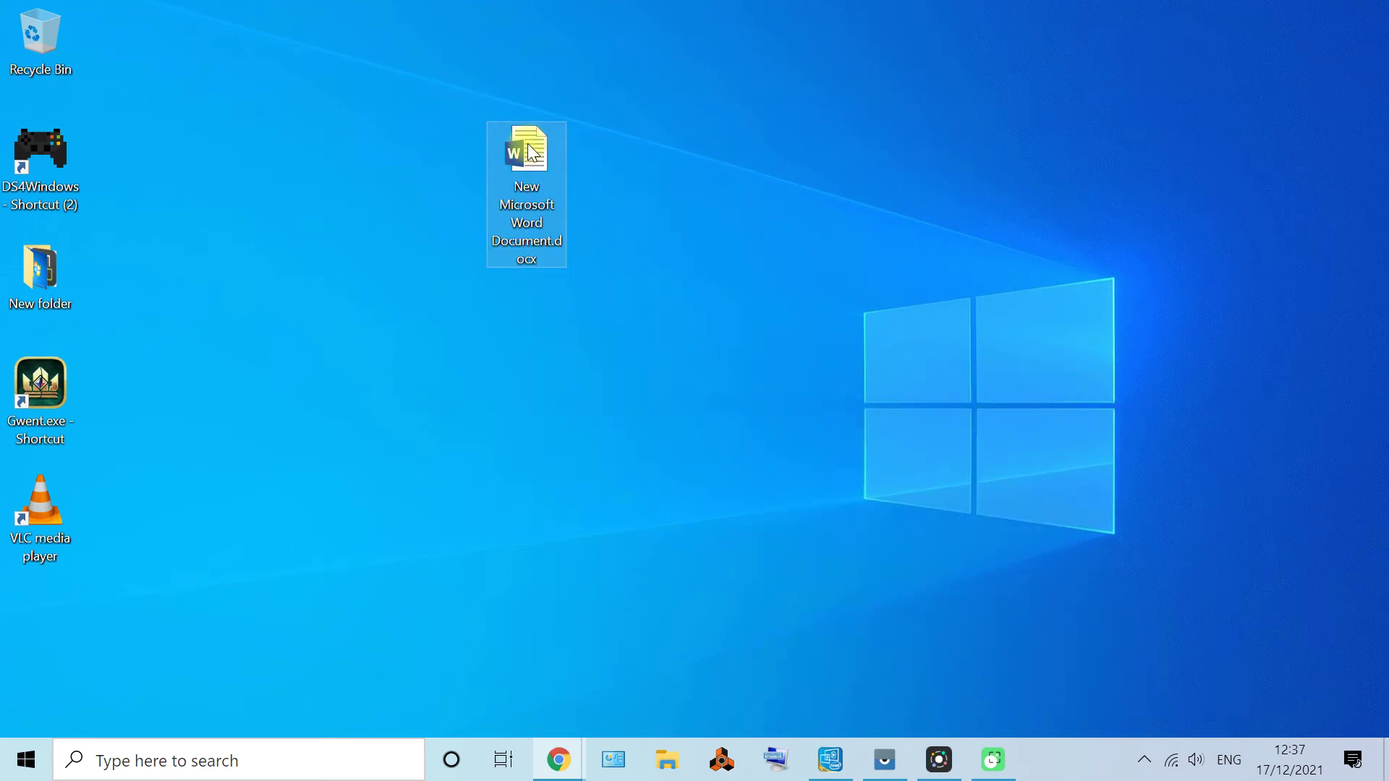
pyautogui.doubleClick(532, 150)
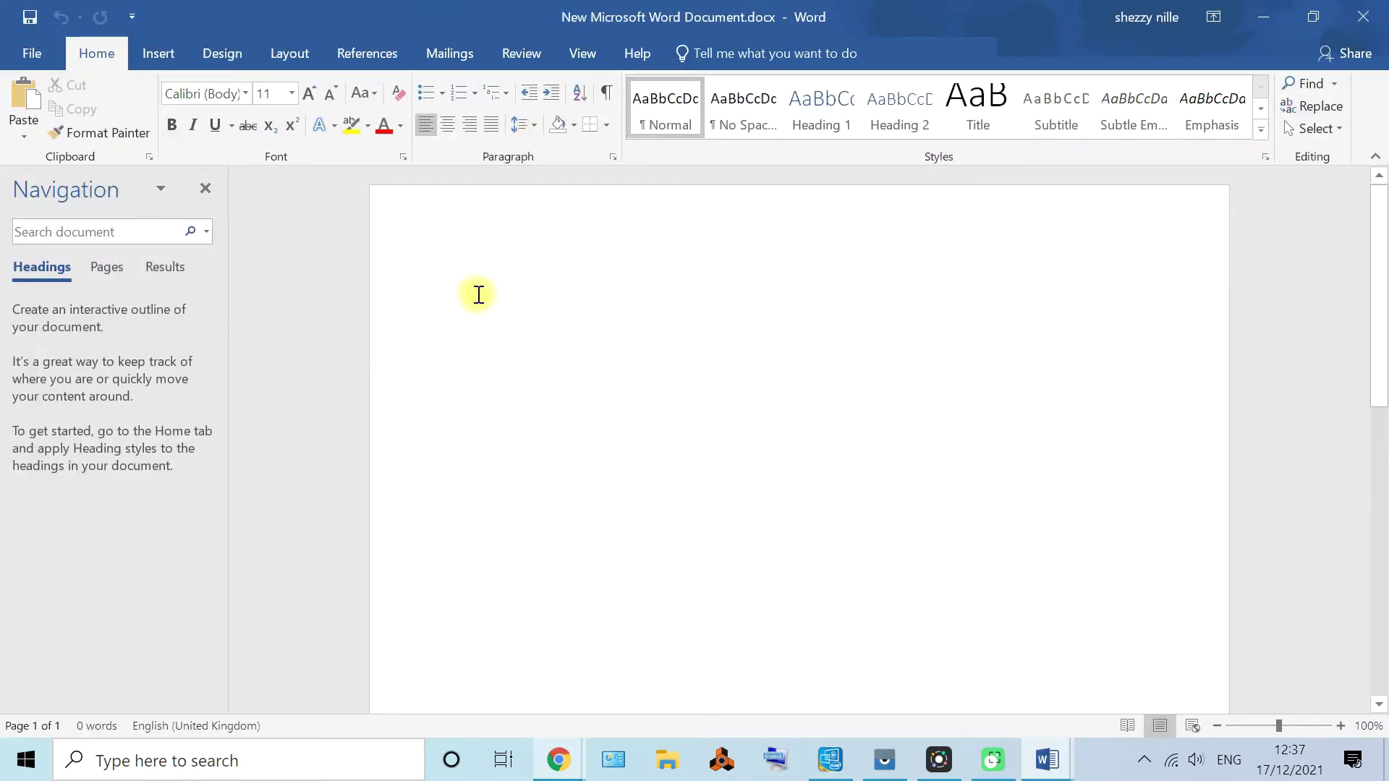
# Paste the Lamborghini page screenshot into the document and drag its corners out to page width
pyautogui.rightClick(473, 301)
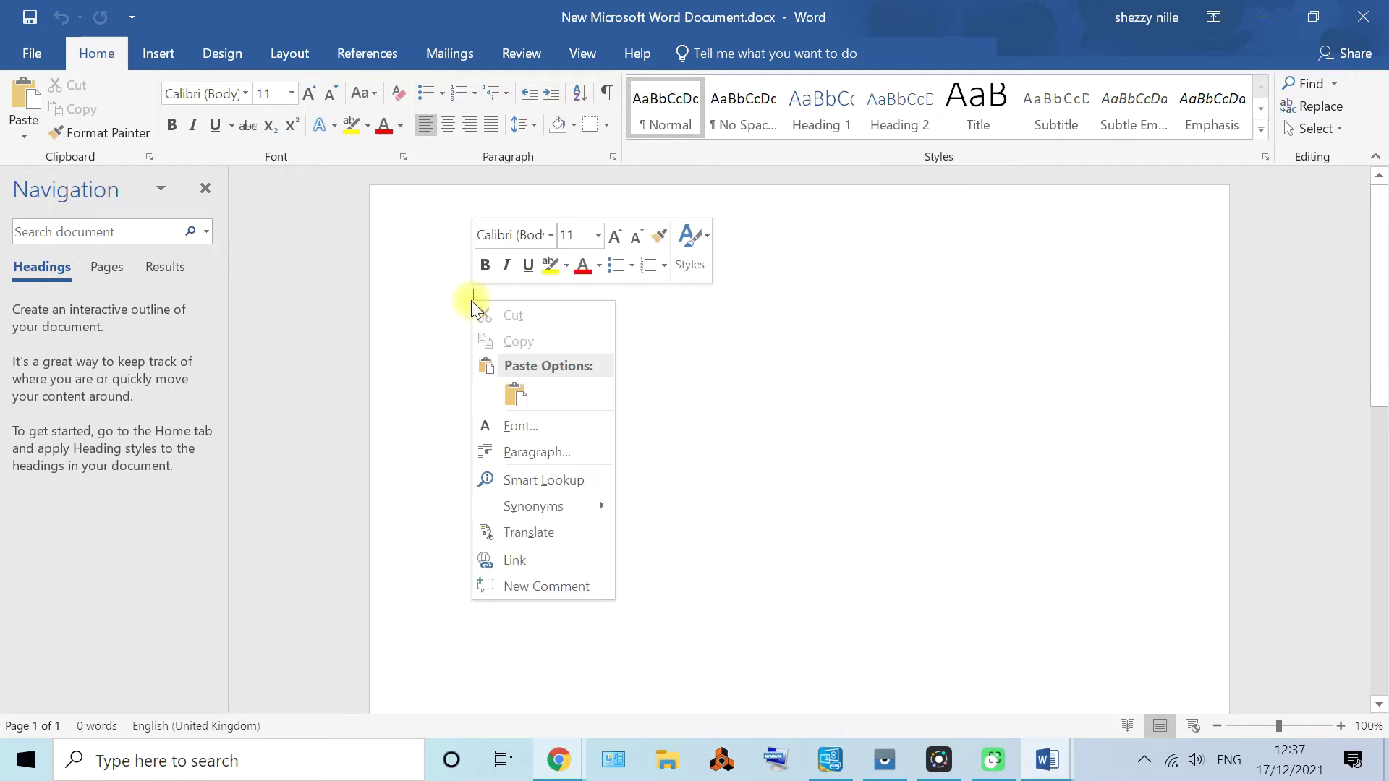
pyautogui.click(516, 396)
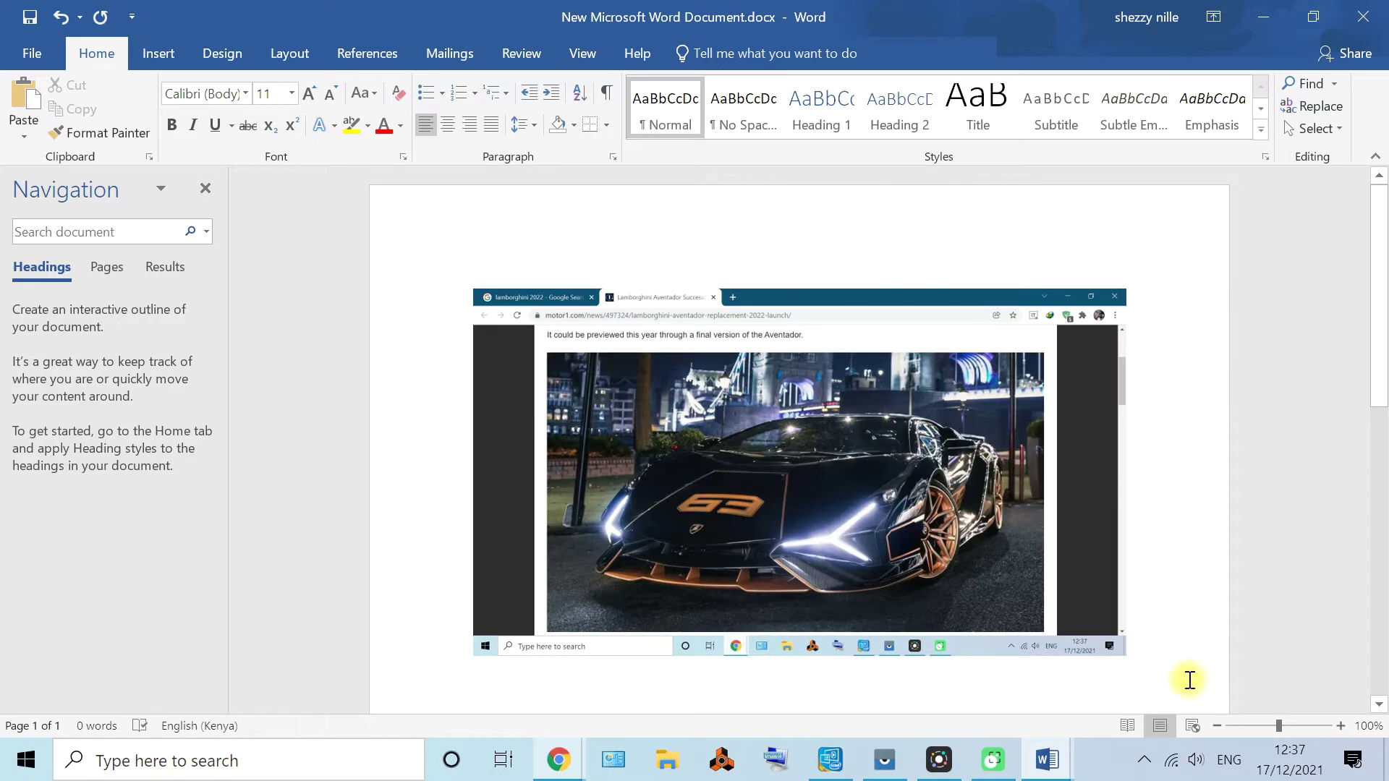
pyautogui.click(1116, 653)
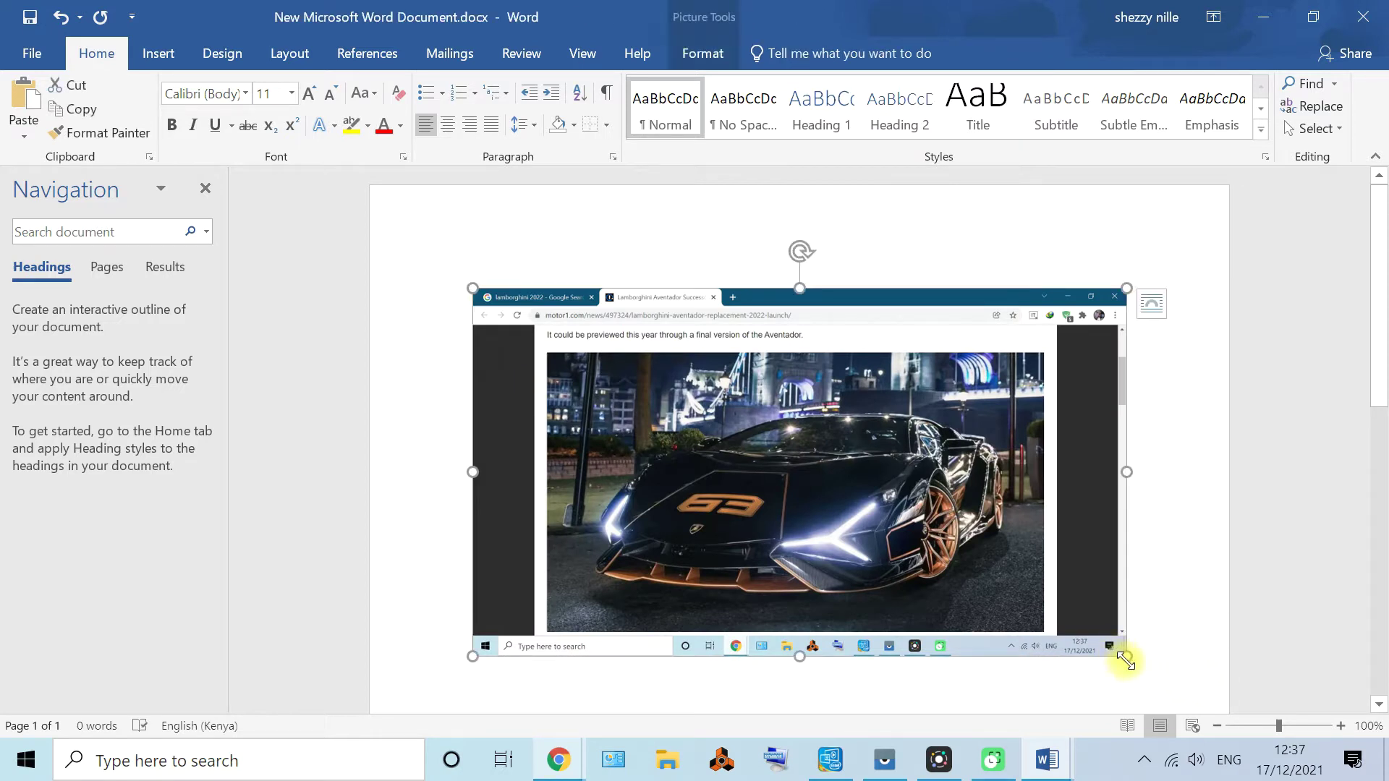
pyautogui.moveTo(1125, 656); pyautogui.dragTo(1218, 706)
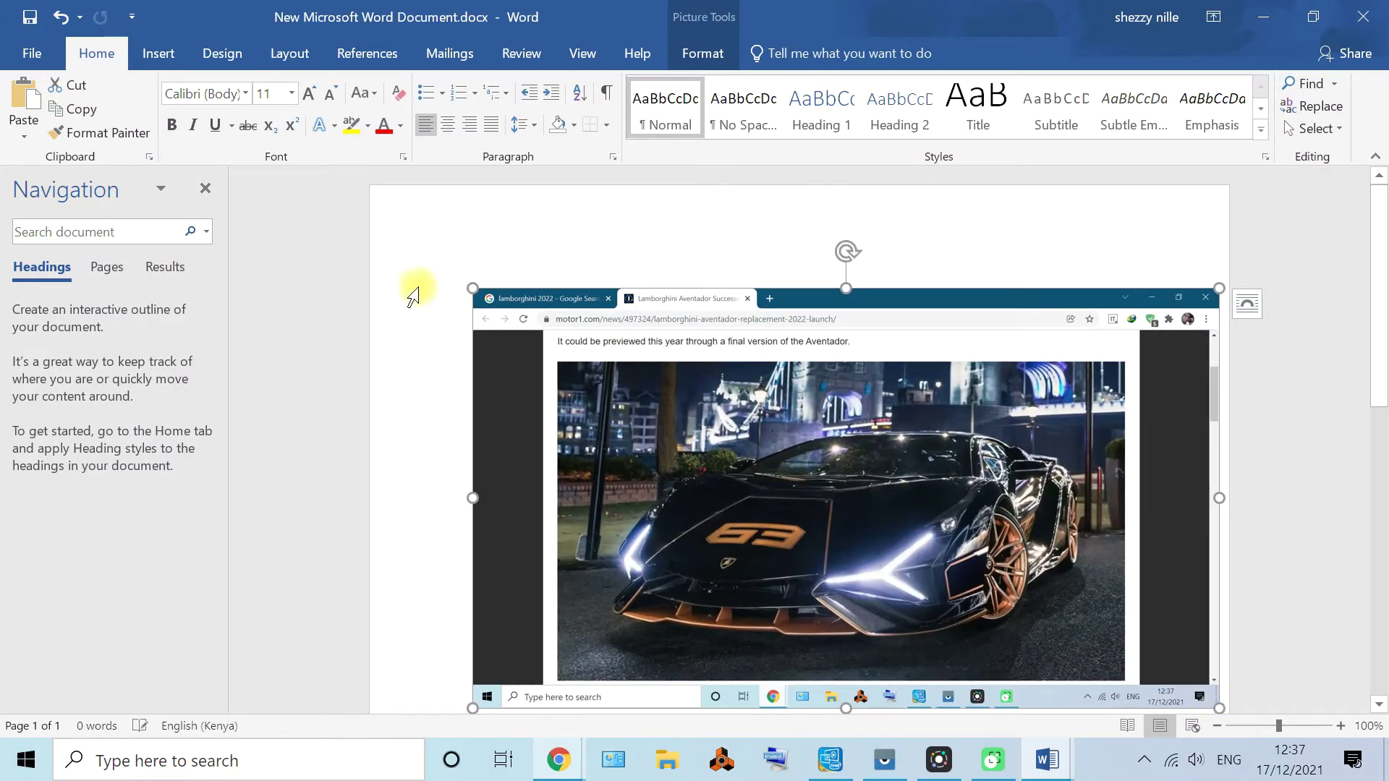
pyautogui.moveTo(471, 288); pyautogui.dragTo(422, 248)
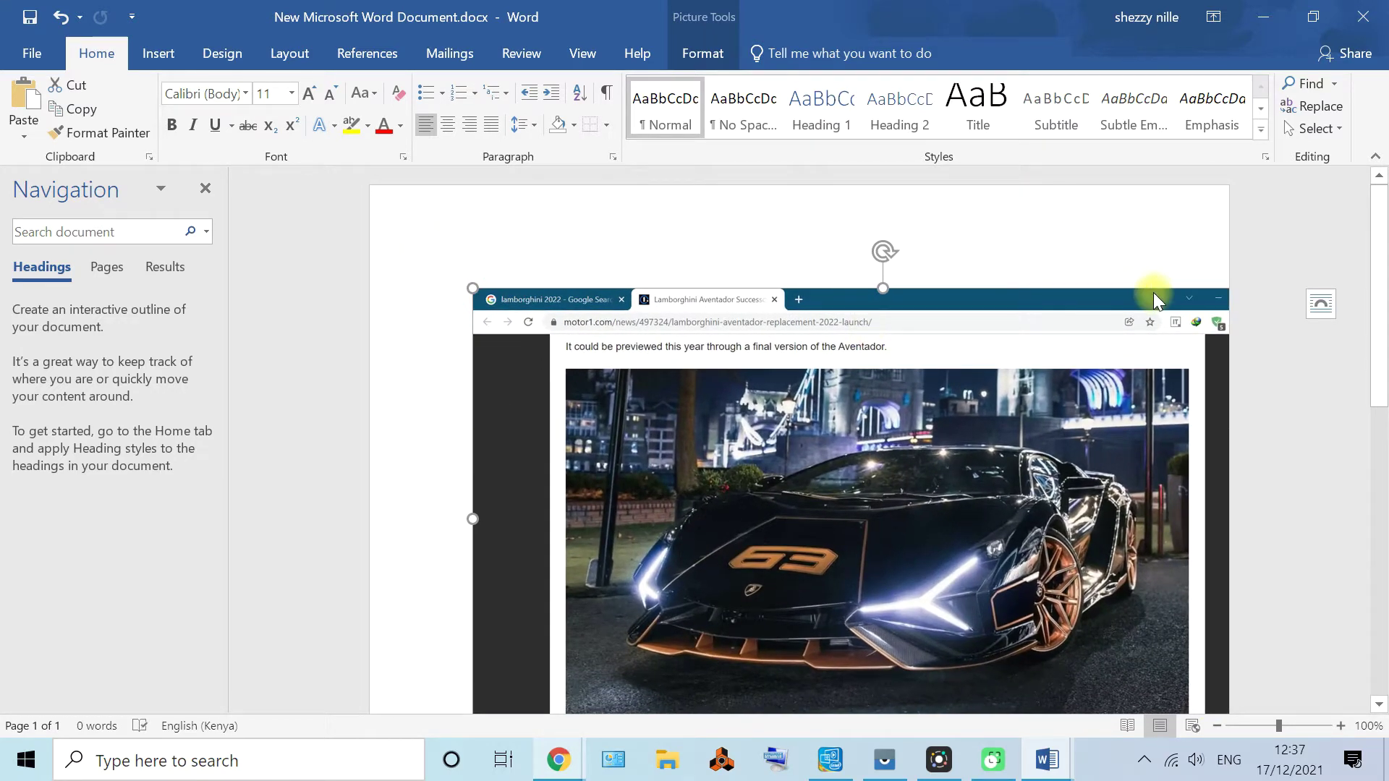
pyautogui.scroll(-1, 1153, 297)
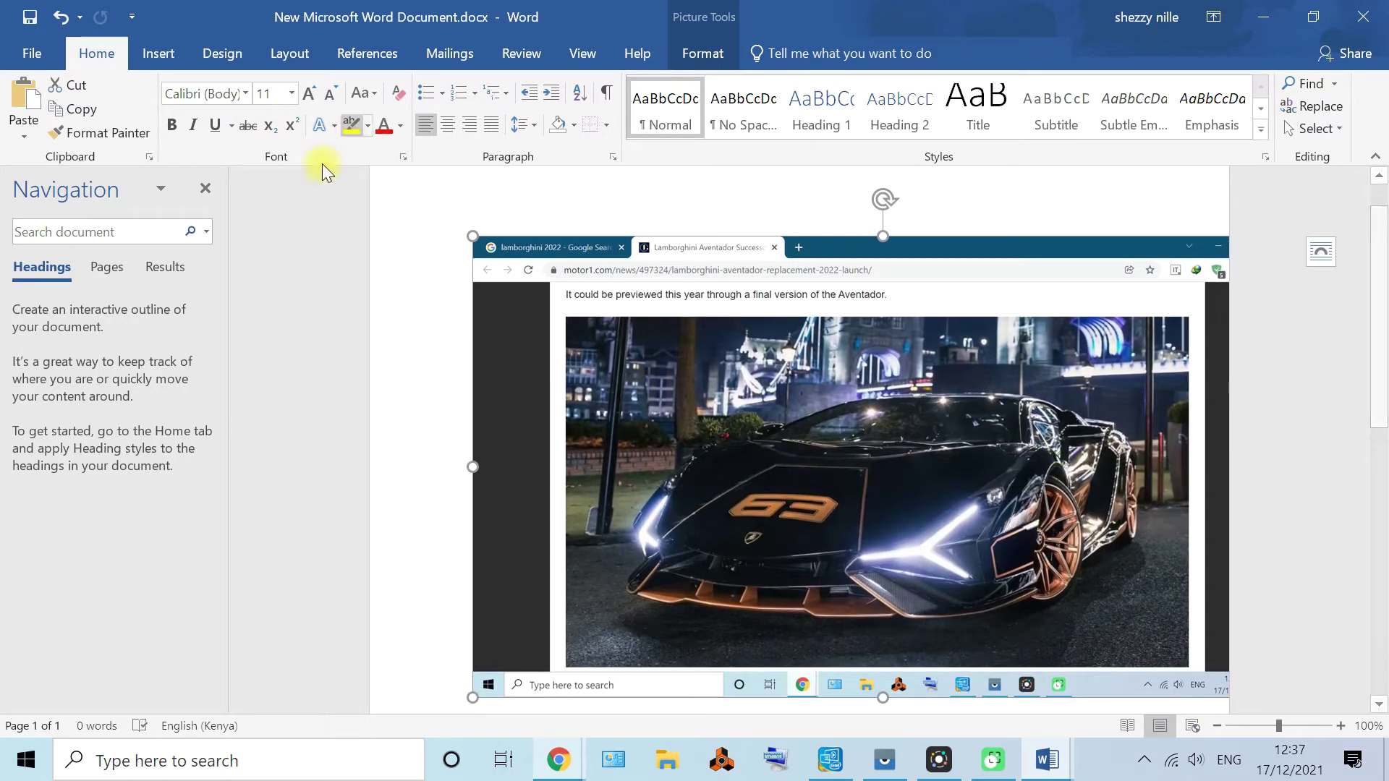
pyautogui.rightClick(868, 466)
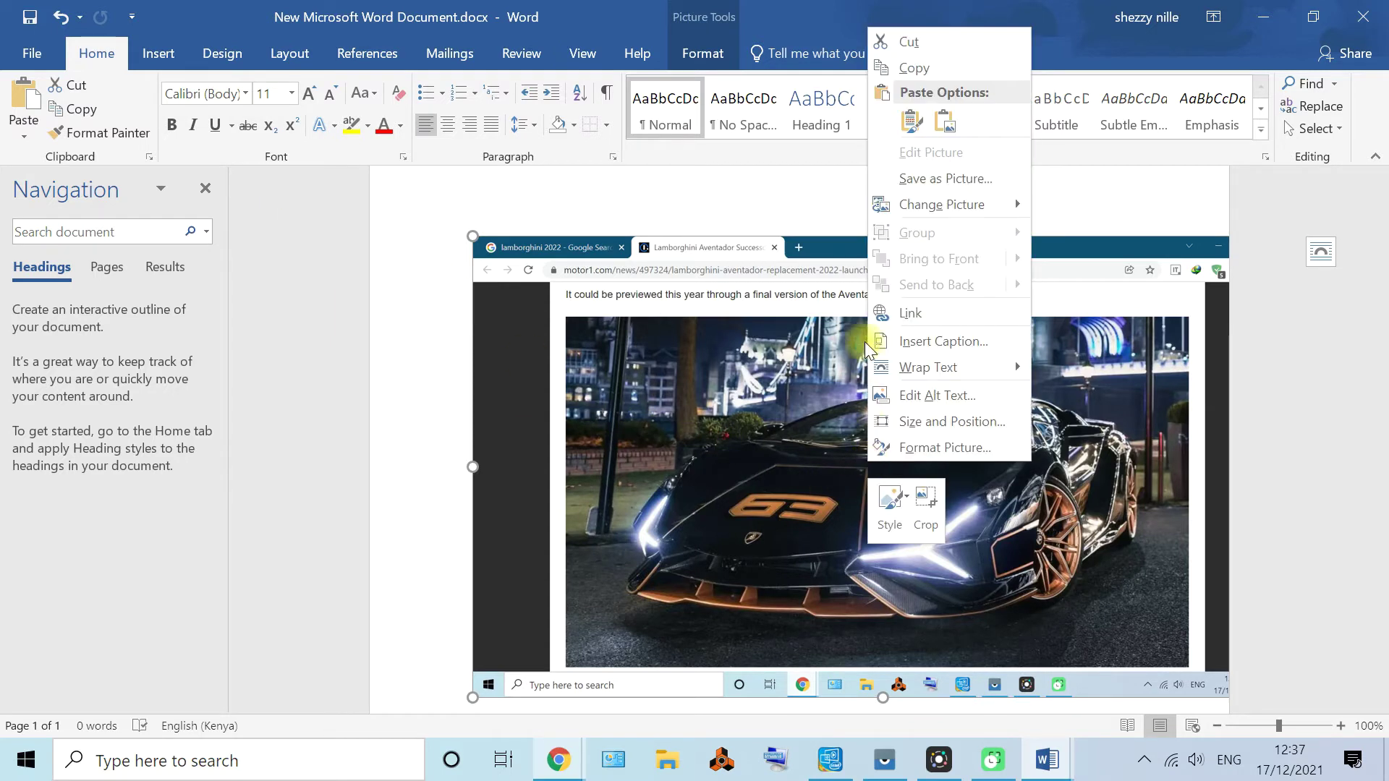
# Save the pasted picture to the Desktop as JPEG 'Lamborghini 1.jpg', then minimize Word
pyautogui.click(939, 179)
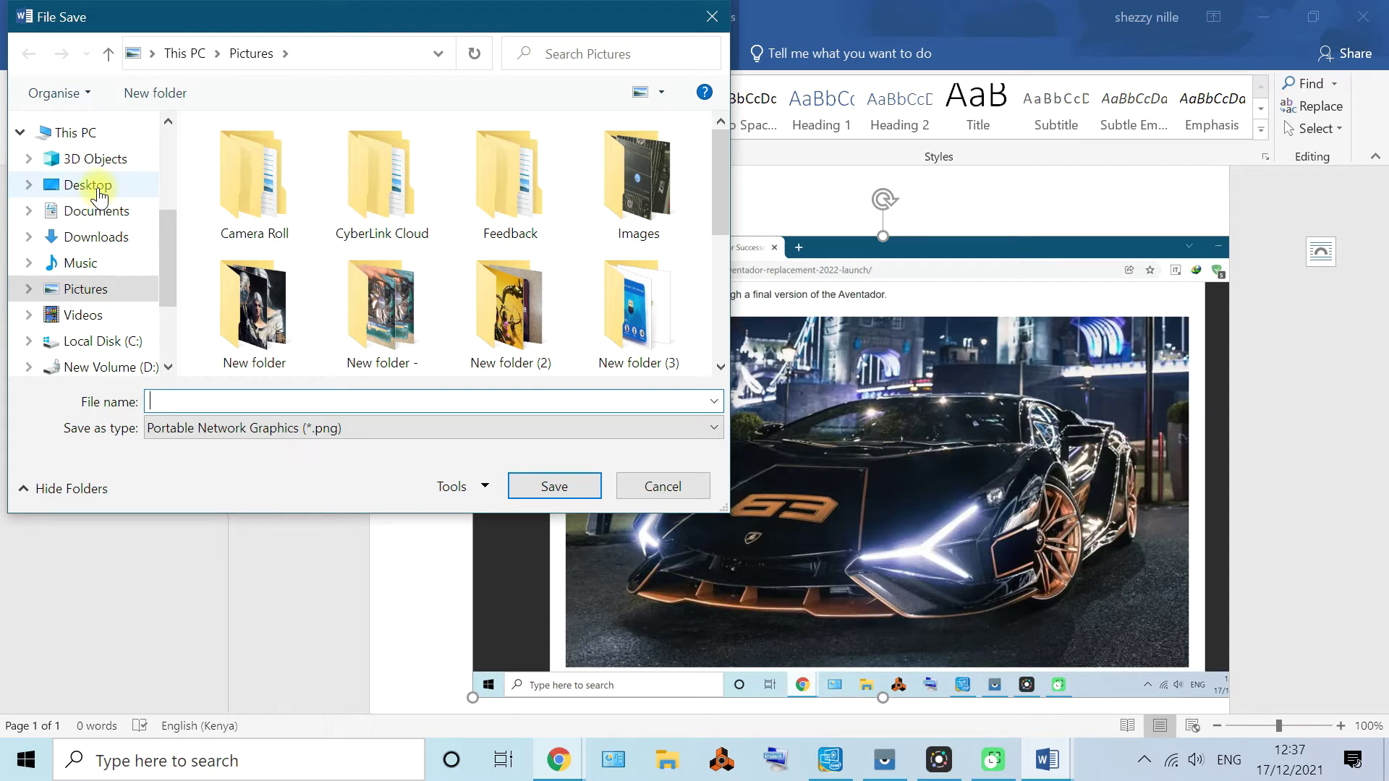
pyautogui.click(94, 185)
pyautogui.click(419, 402)
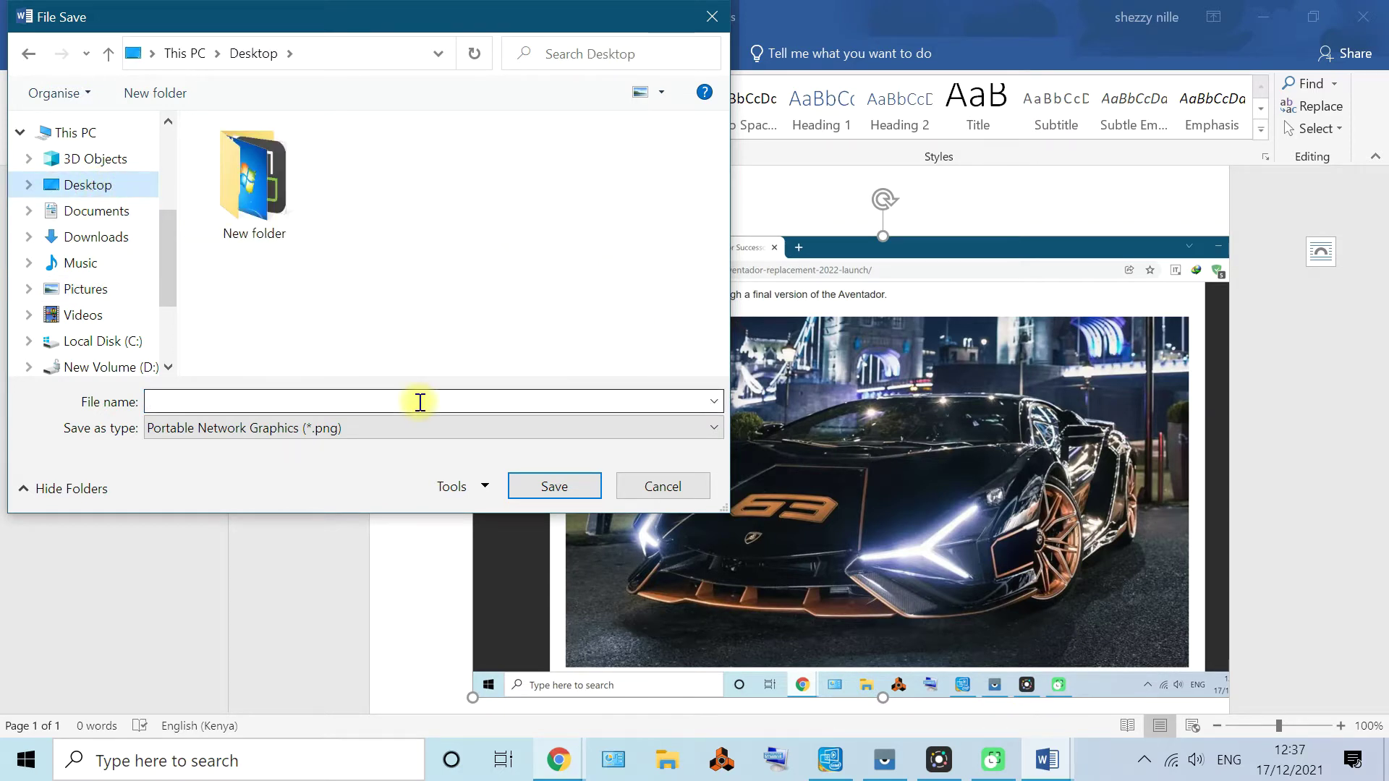
pyautogui.click(480, 427)
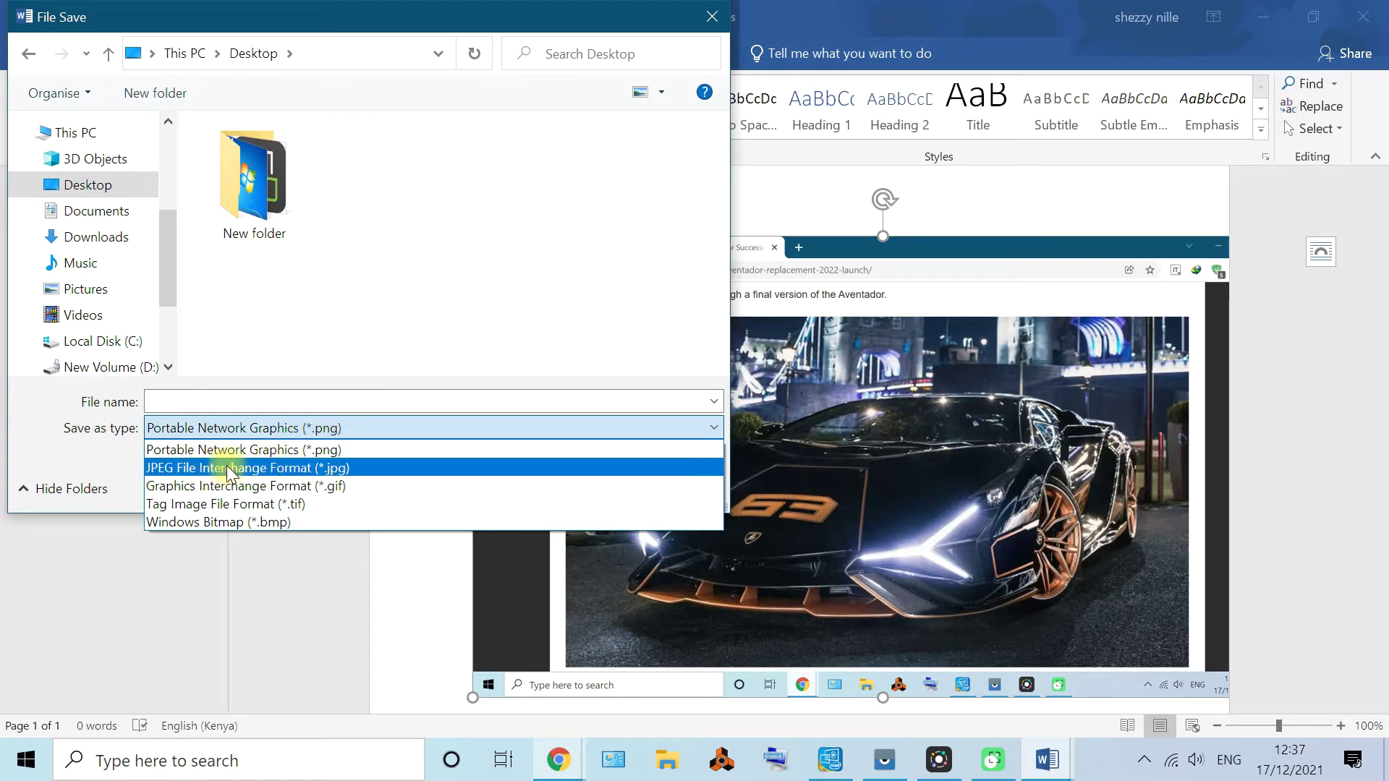
pyautogui.click(307, 467)
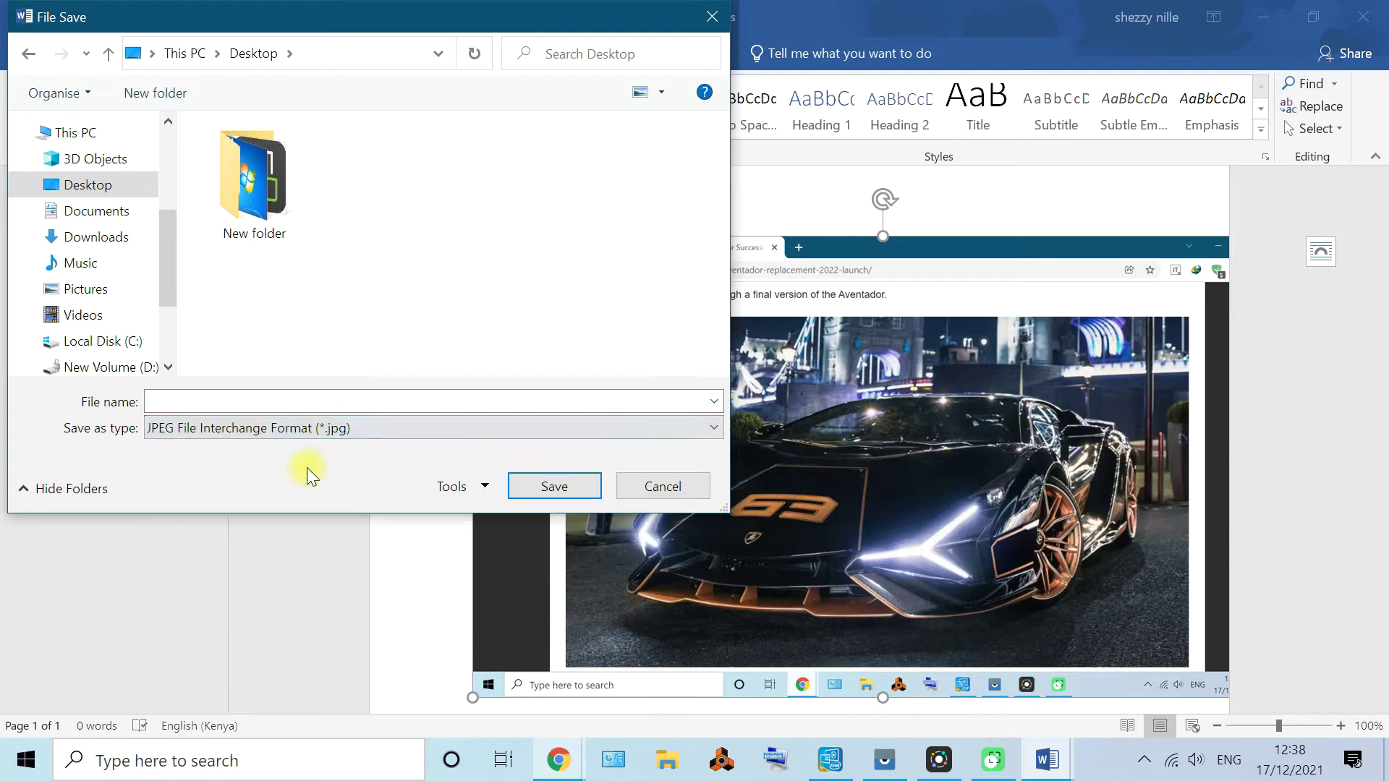
pyautogui.click(369, 396)
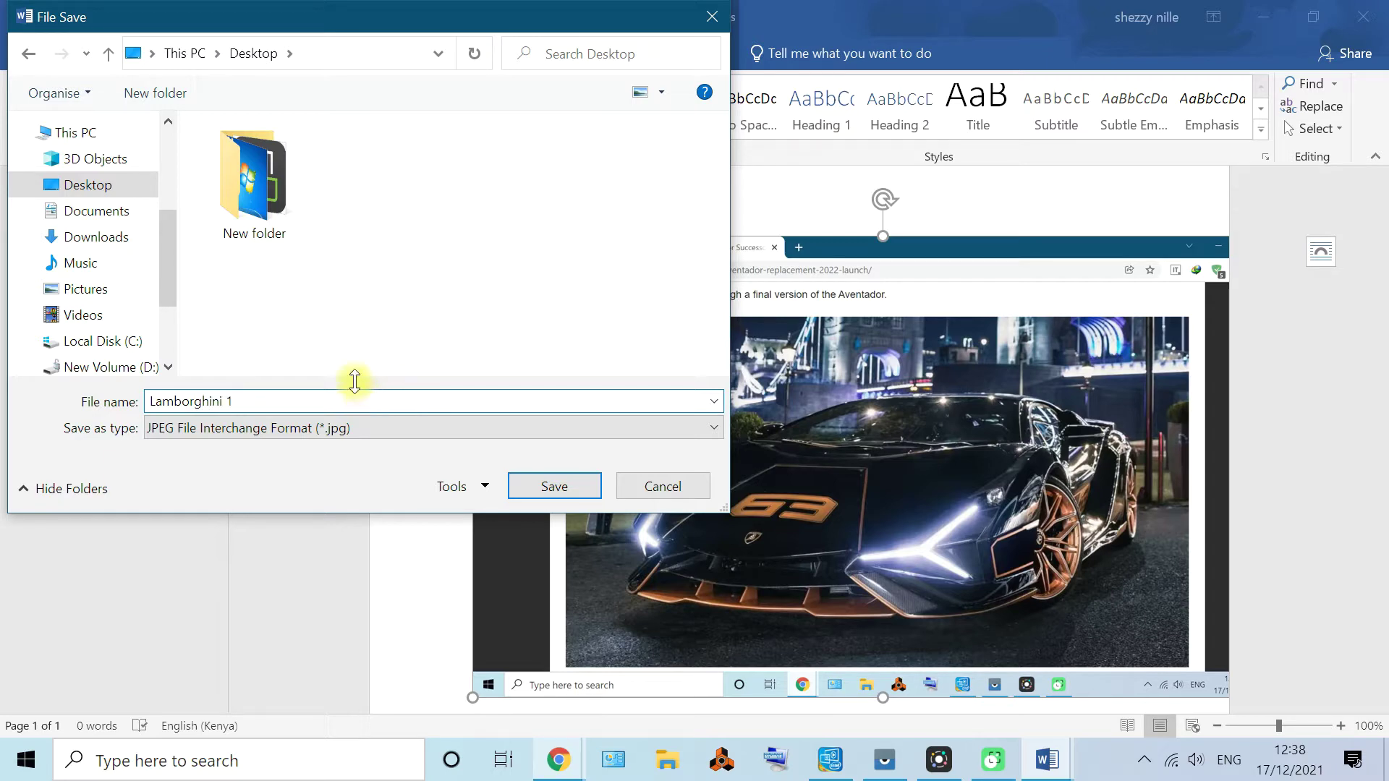
pyautogui.click(536, 486)
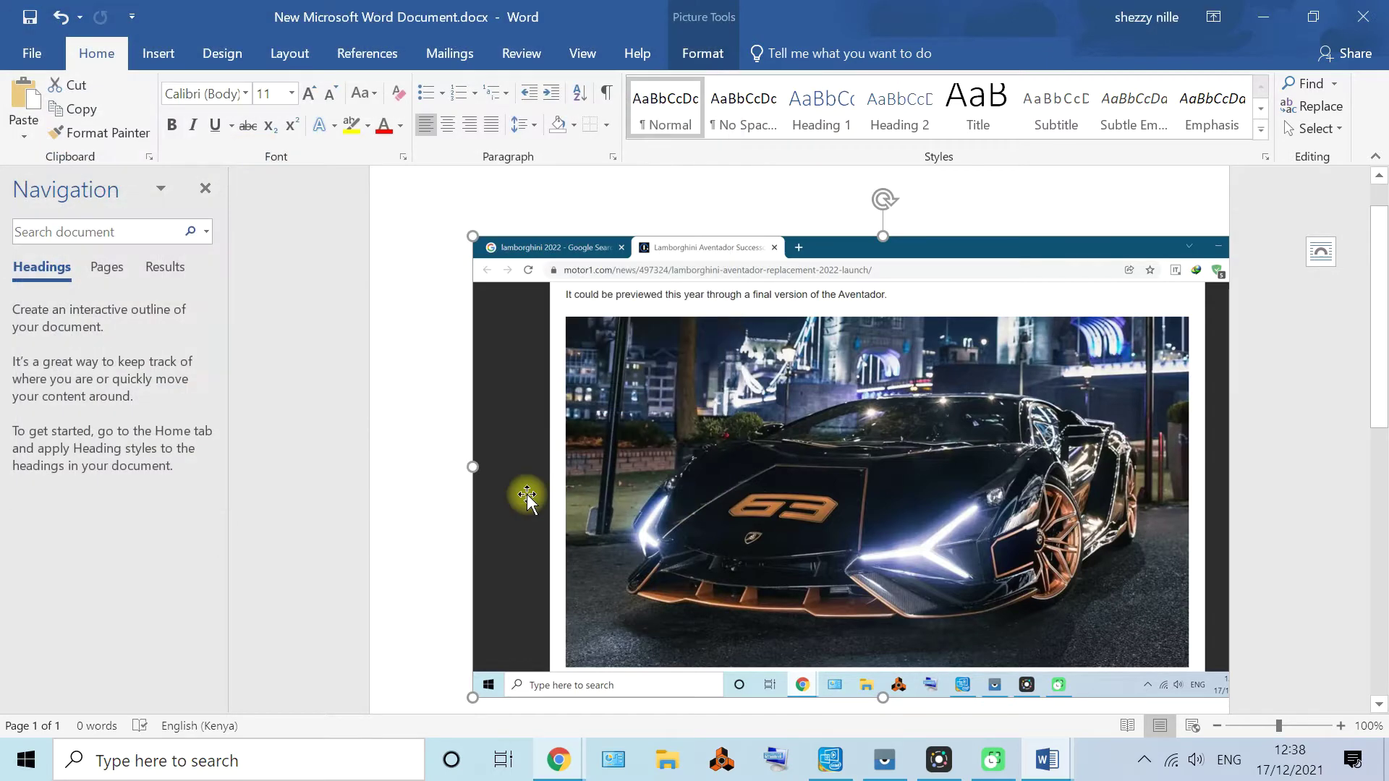
pyautogui.click(1261, 16)
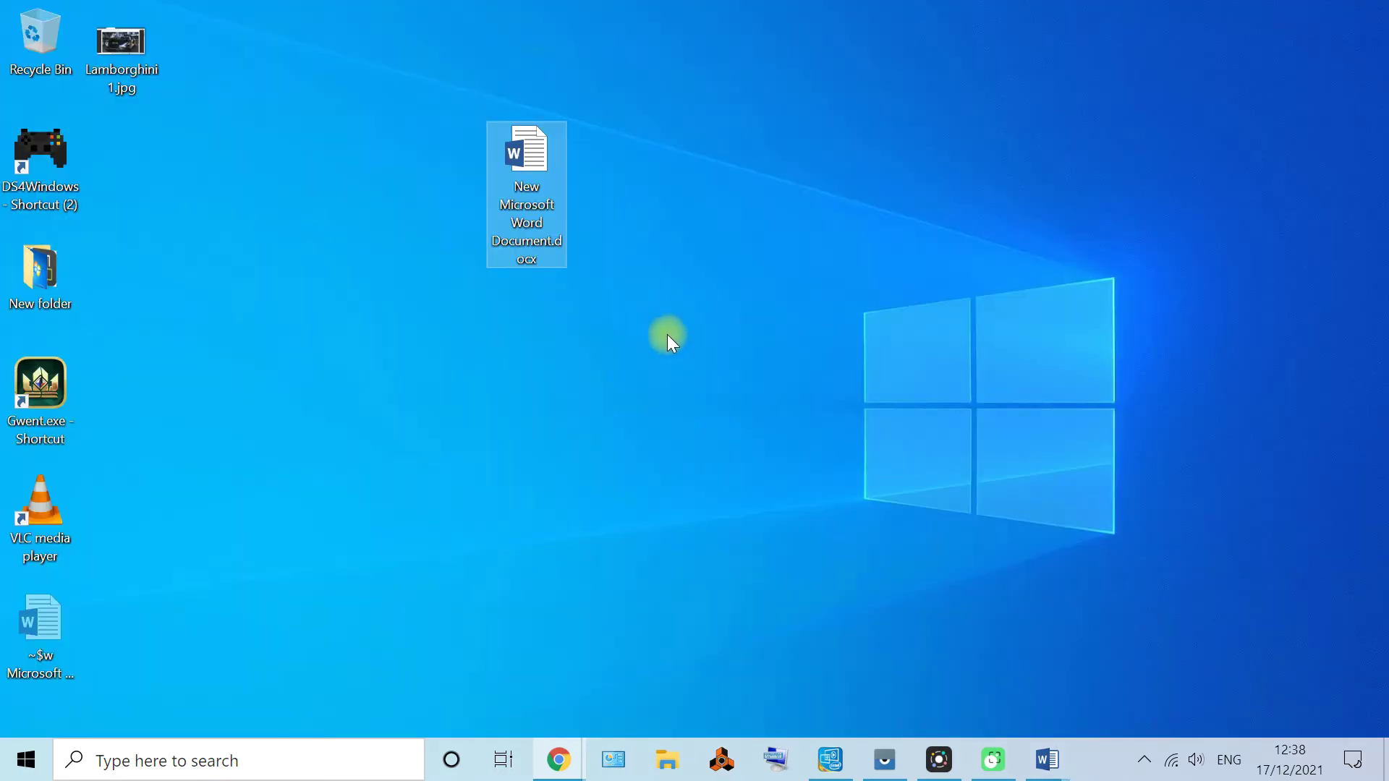
# Move the Lamborghini 1.jpg icon below the Word document and open it in Photos for editing
pyautogui.moveTo(118, 58); pyautogui.dragTo(155, 176)
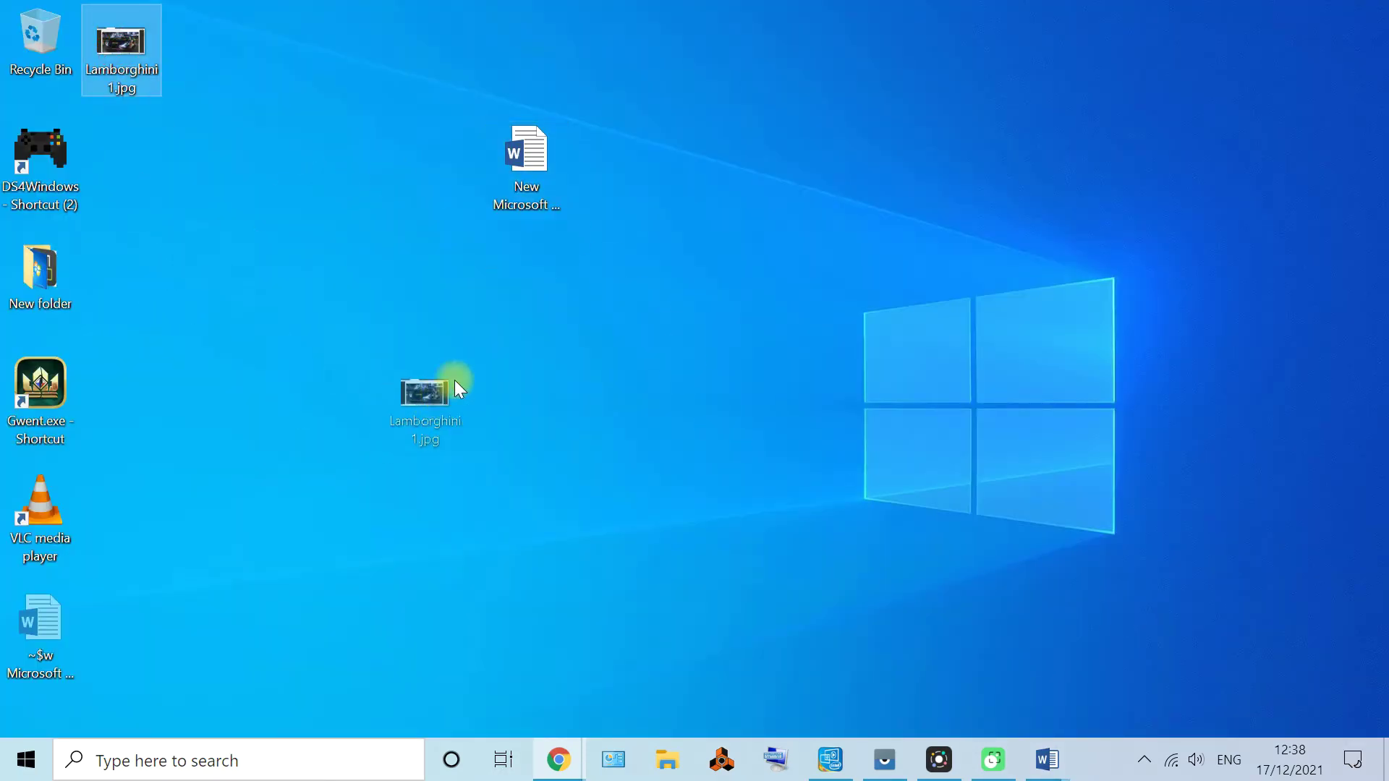
pyautogui.moveTo(532, 302); pyautogui.dragTo(531, 304)
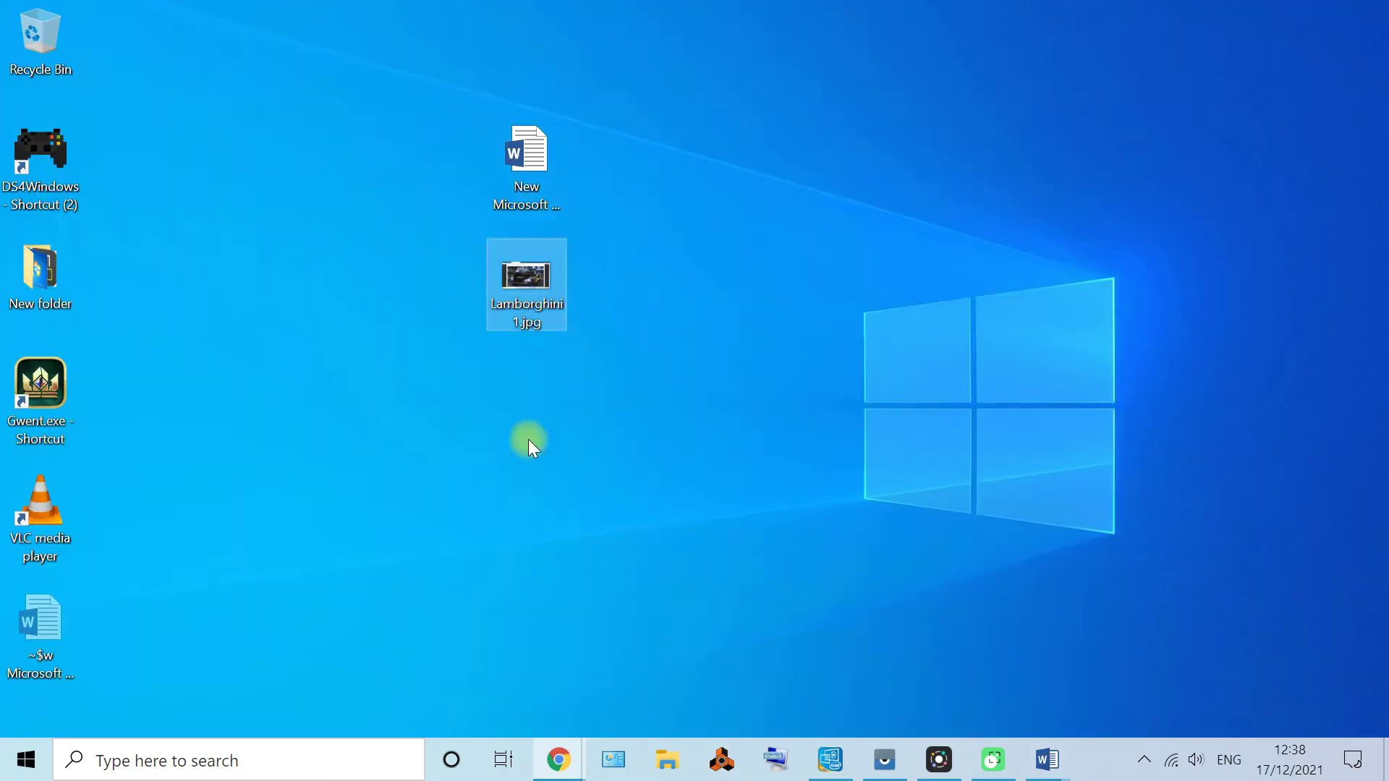
pyautogui.doubleClick(525, 279)
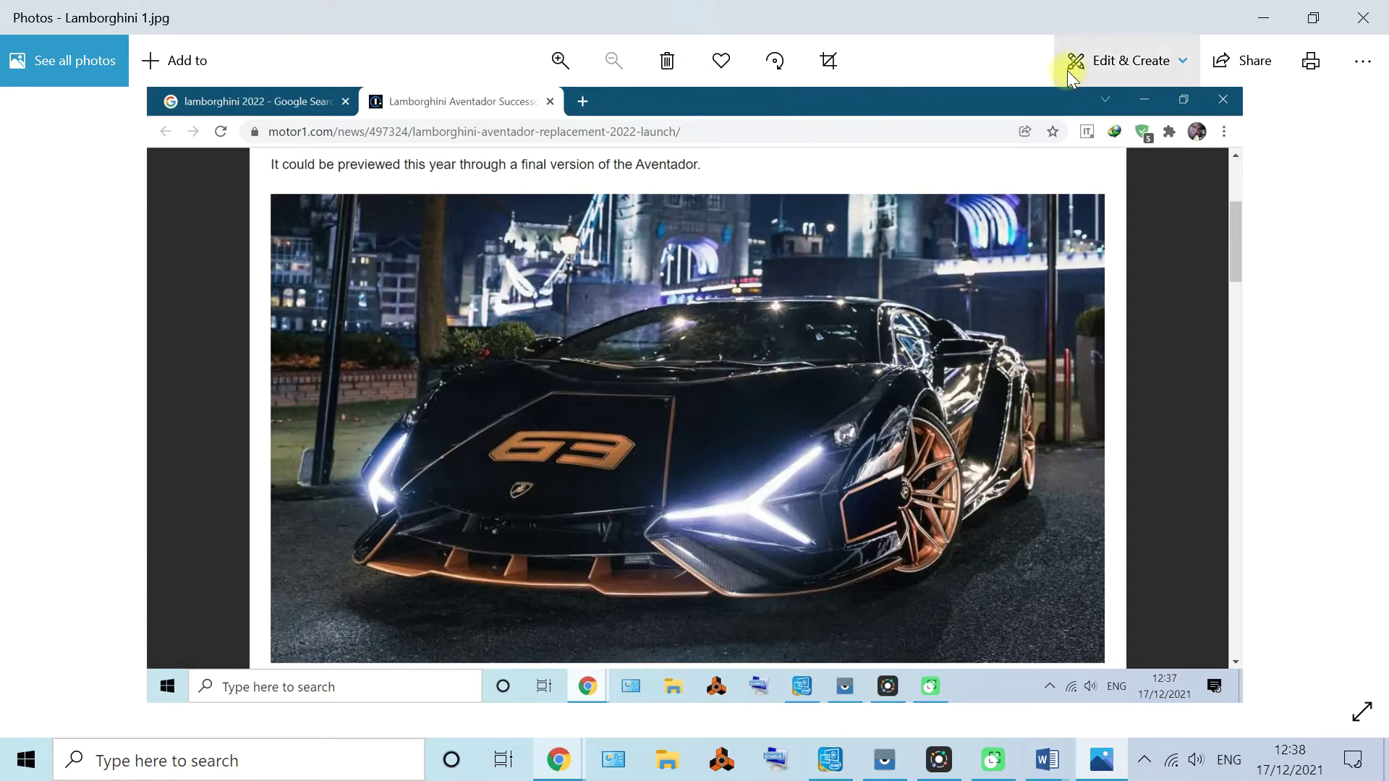
pyautogui.click(827, 61)
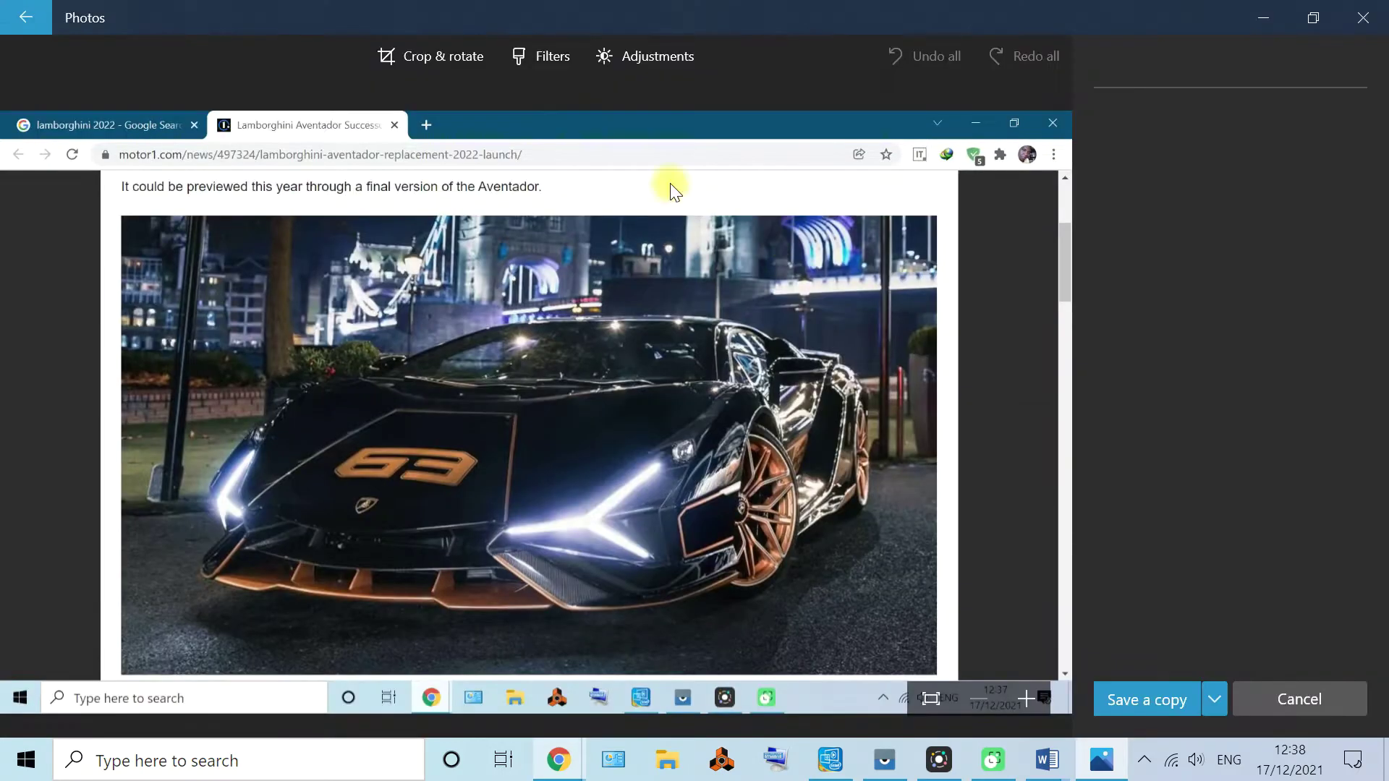
# Crop the screenshot down to just the black car photo and choose Save a copy
pyautogui.click(398, 56)
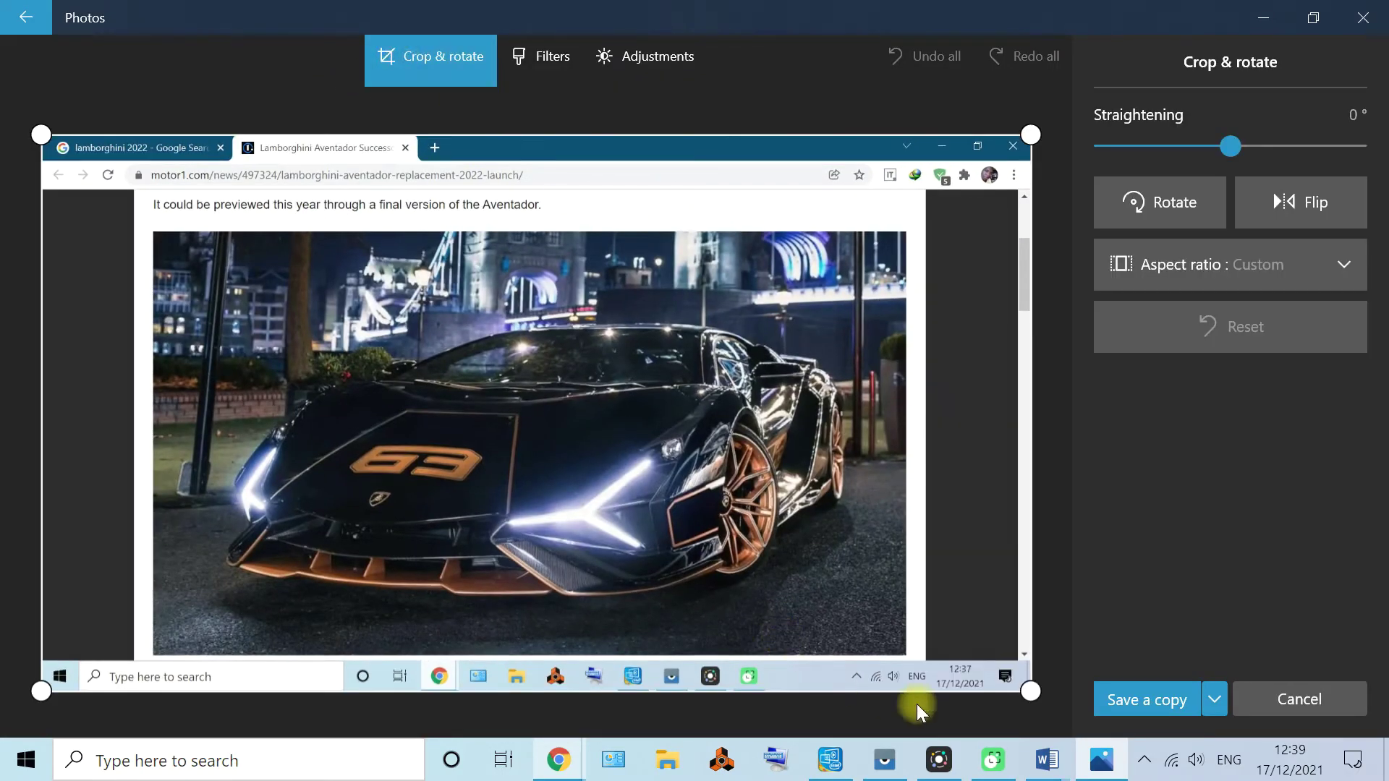
pyautogui.moveTo(1030, 694); pyautogui.dragTo(906, 656)
pyautogui.moveTo(62, 133); pyautogui.dragTo(187, 241)
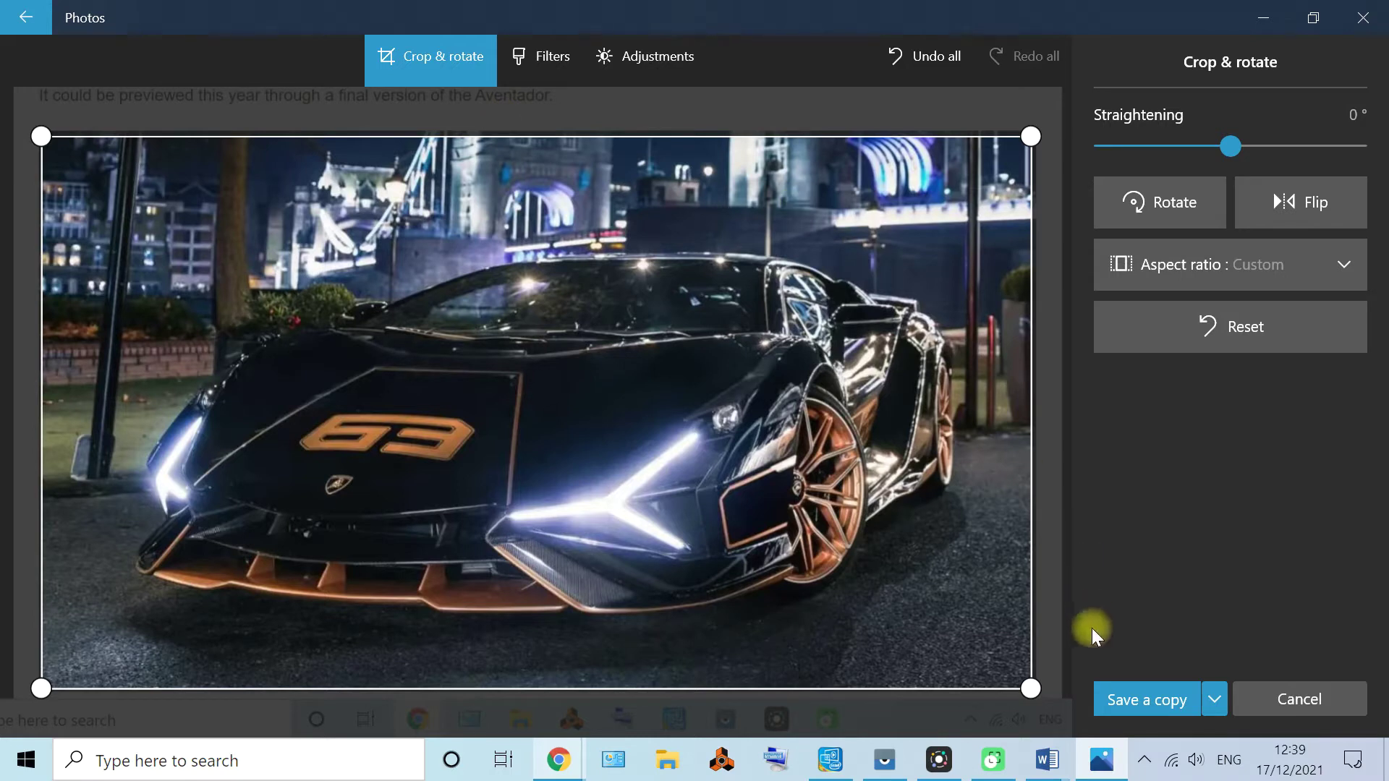
pyautogui.click(1119, 699)
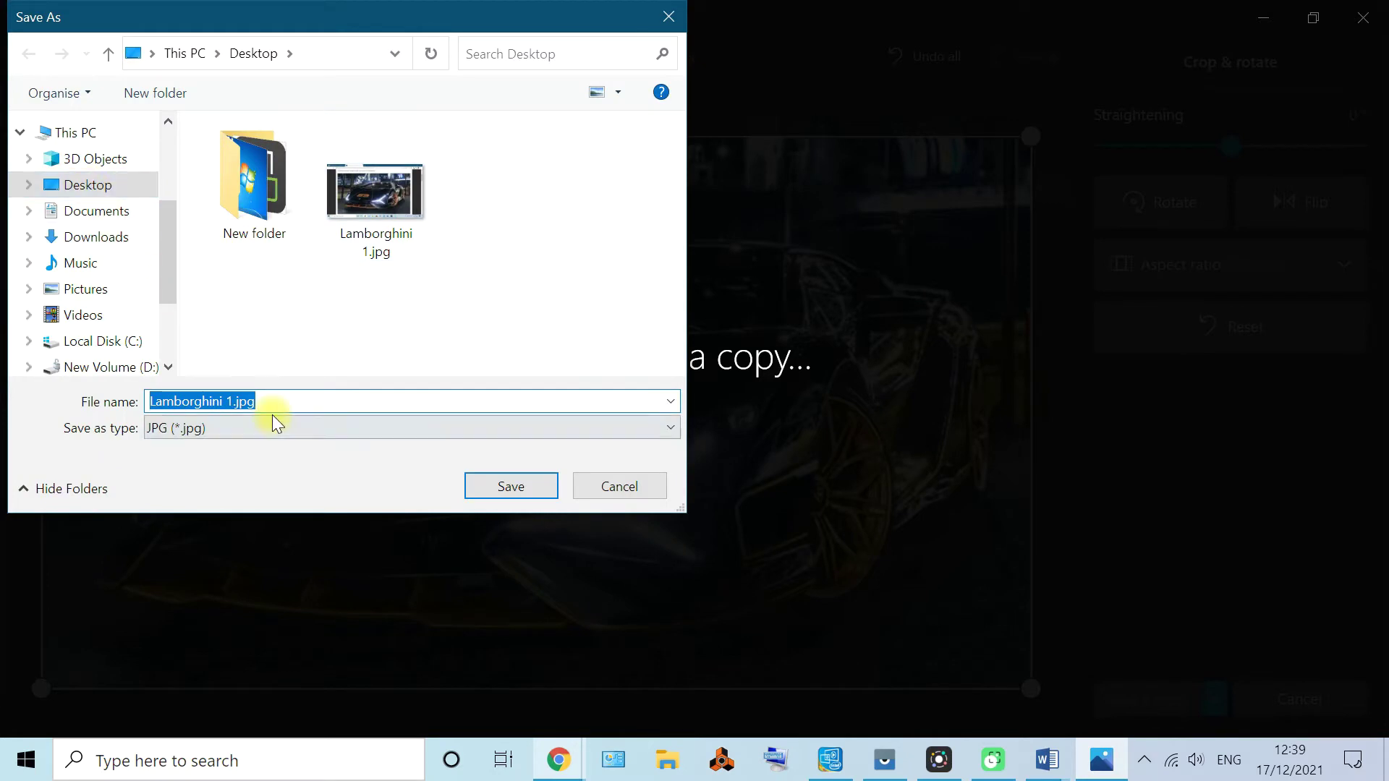
# Rename the suggested file to Lamborghini 2 and save the copy in the Desktop folder
pyautogui.click(264, 398)
pyautogui.moveTo(287, 400); pyautogui.dragTo(232, 395)
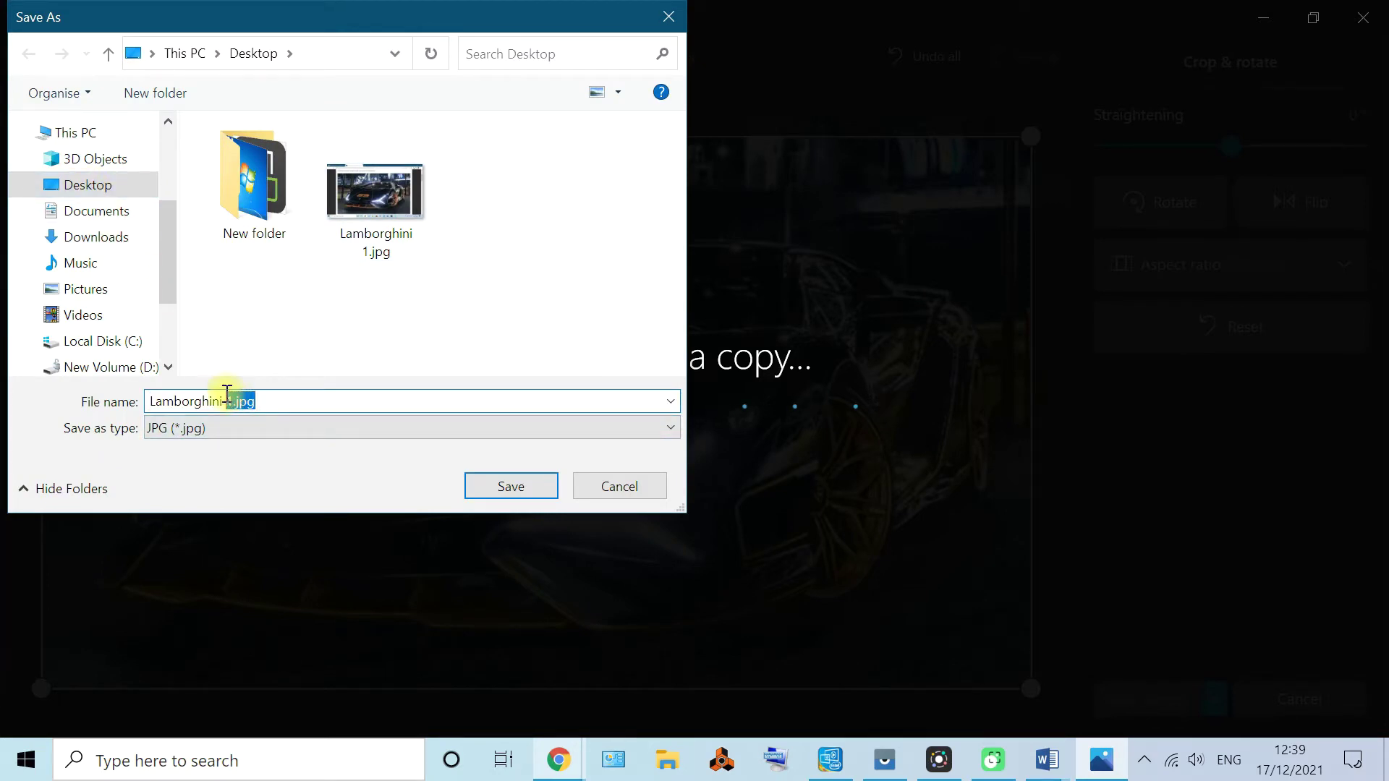
pyautogui.write('2')
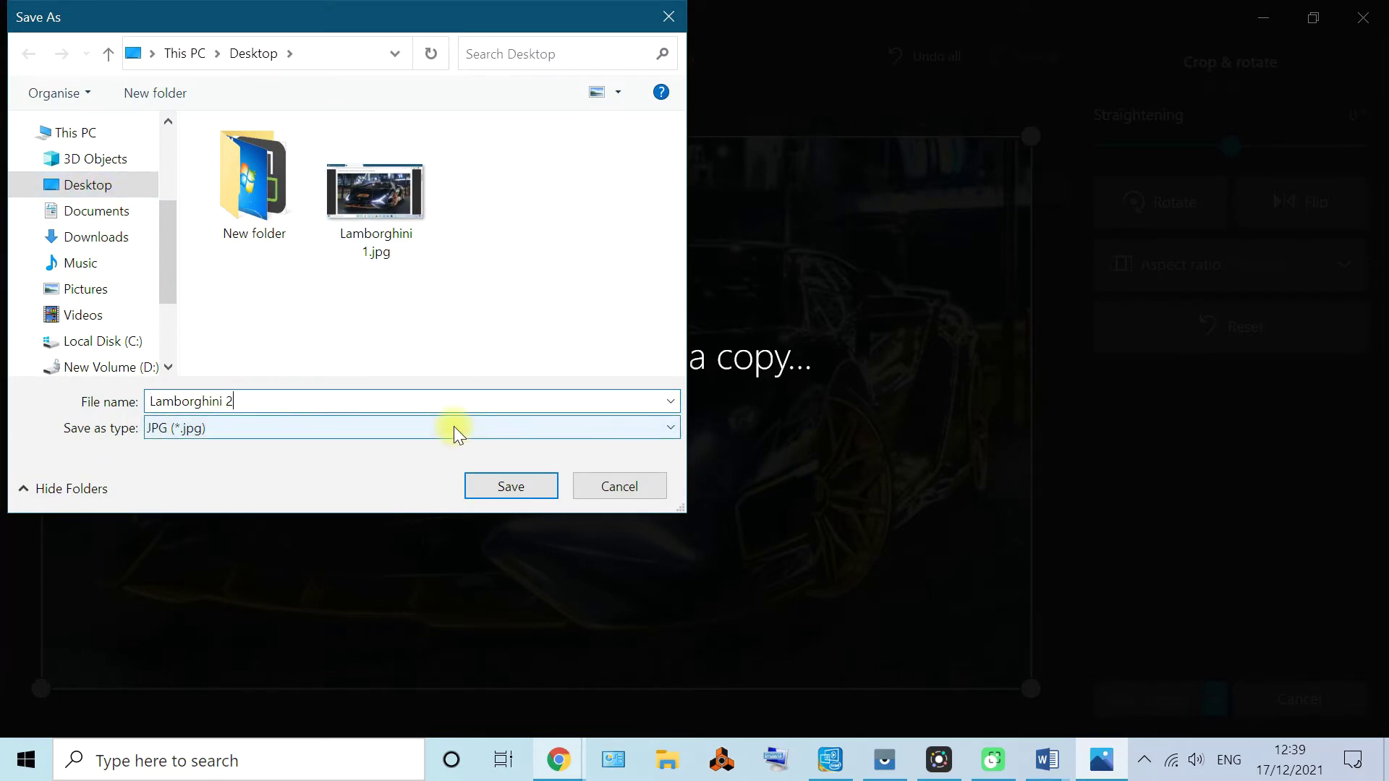
pyautogui.click(86, 187)
pyautogui.click(510, 486)
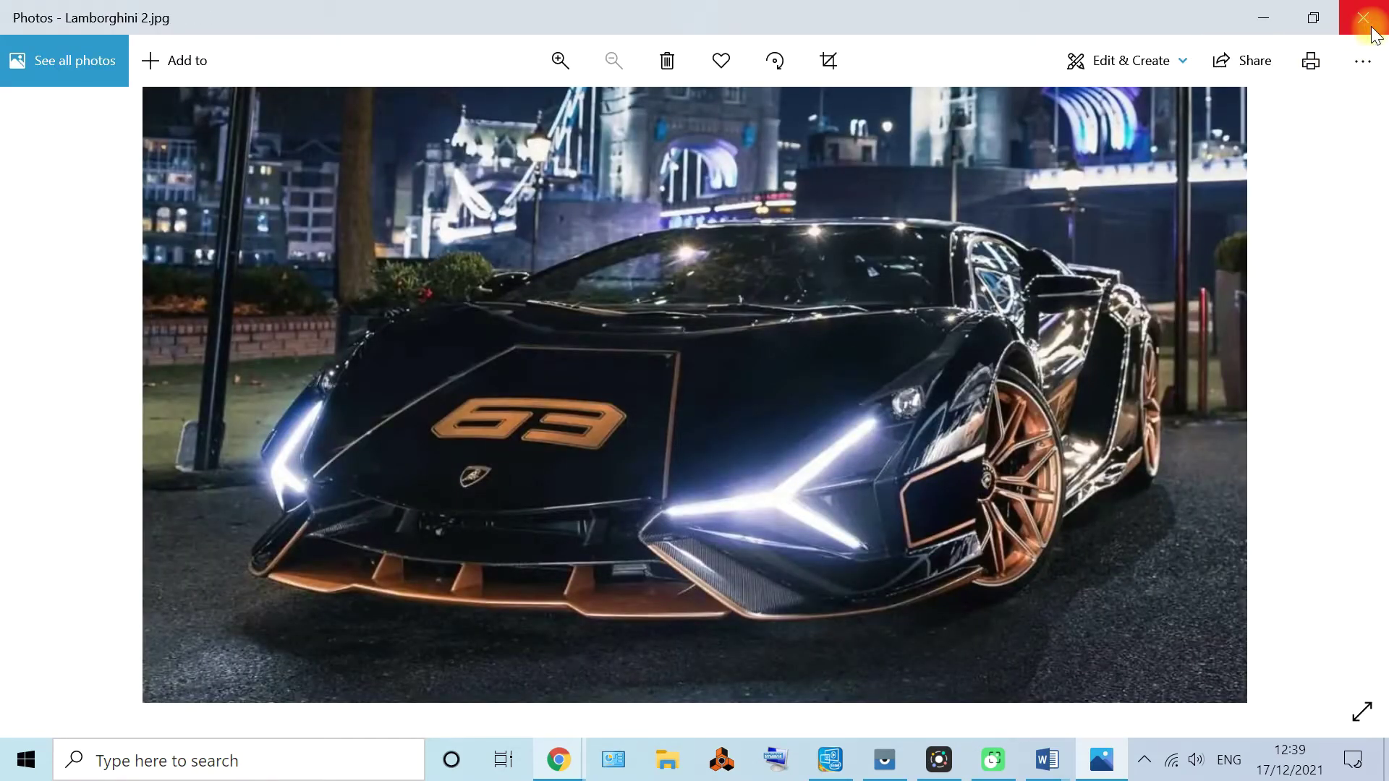
# Move the Lamborghini 2.jpg icon next to the other new desktop files and reopen it
pyautogui.click(1363, 17)
pyautogui.moveTo(146, 92); pyautogui.dragTo(829, 255)
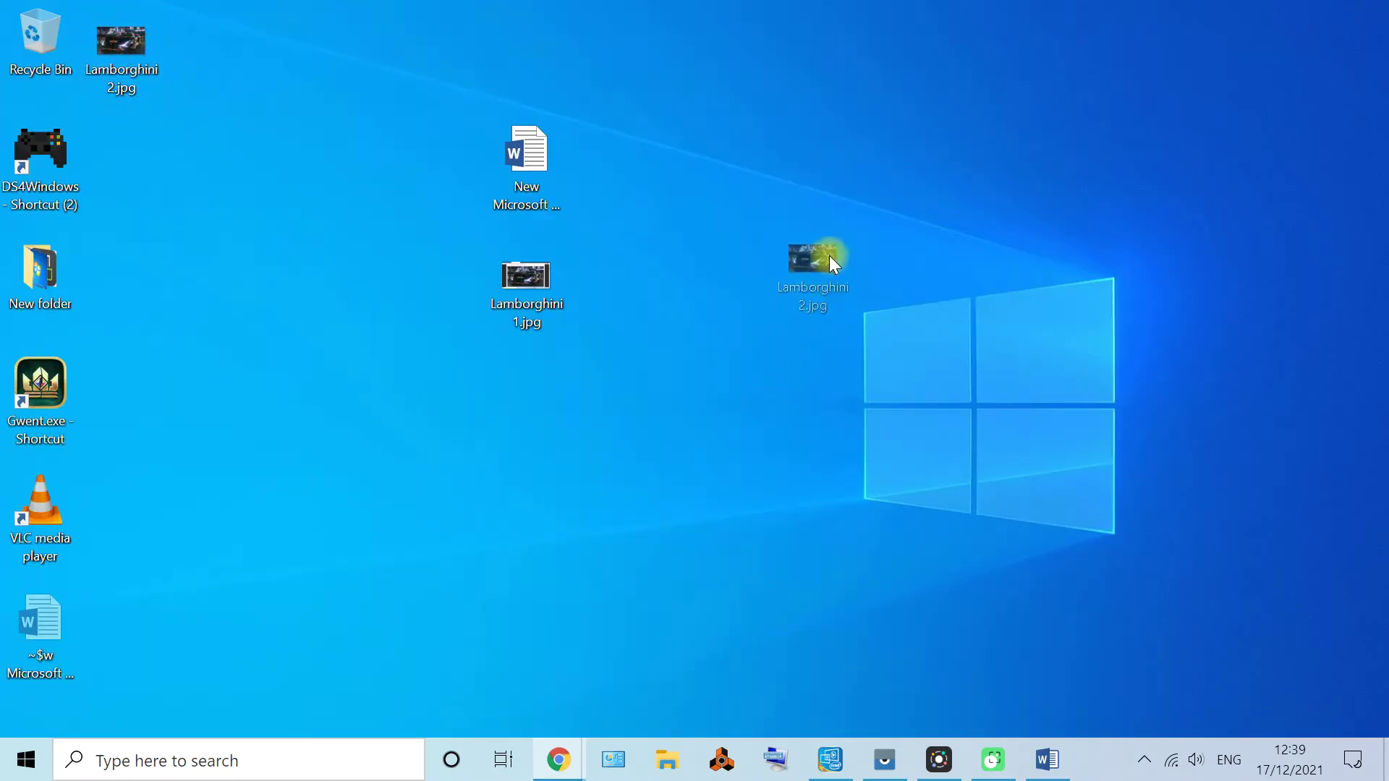
pyautogui.moveTo(897, 205); pyautogui.dragTo(899, 208)
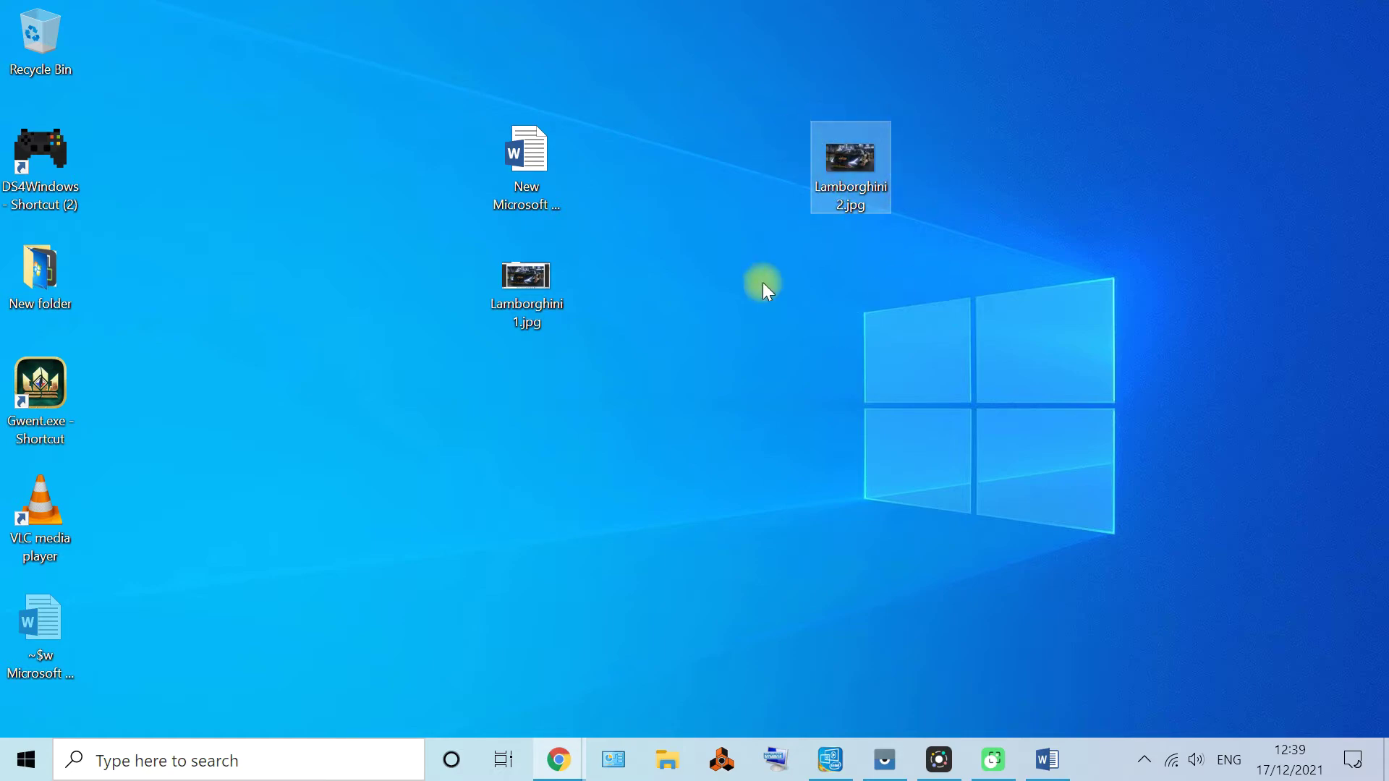
pyautogui.click(852, 182)
pyautogui.doubleClick(851, 180)
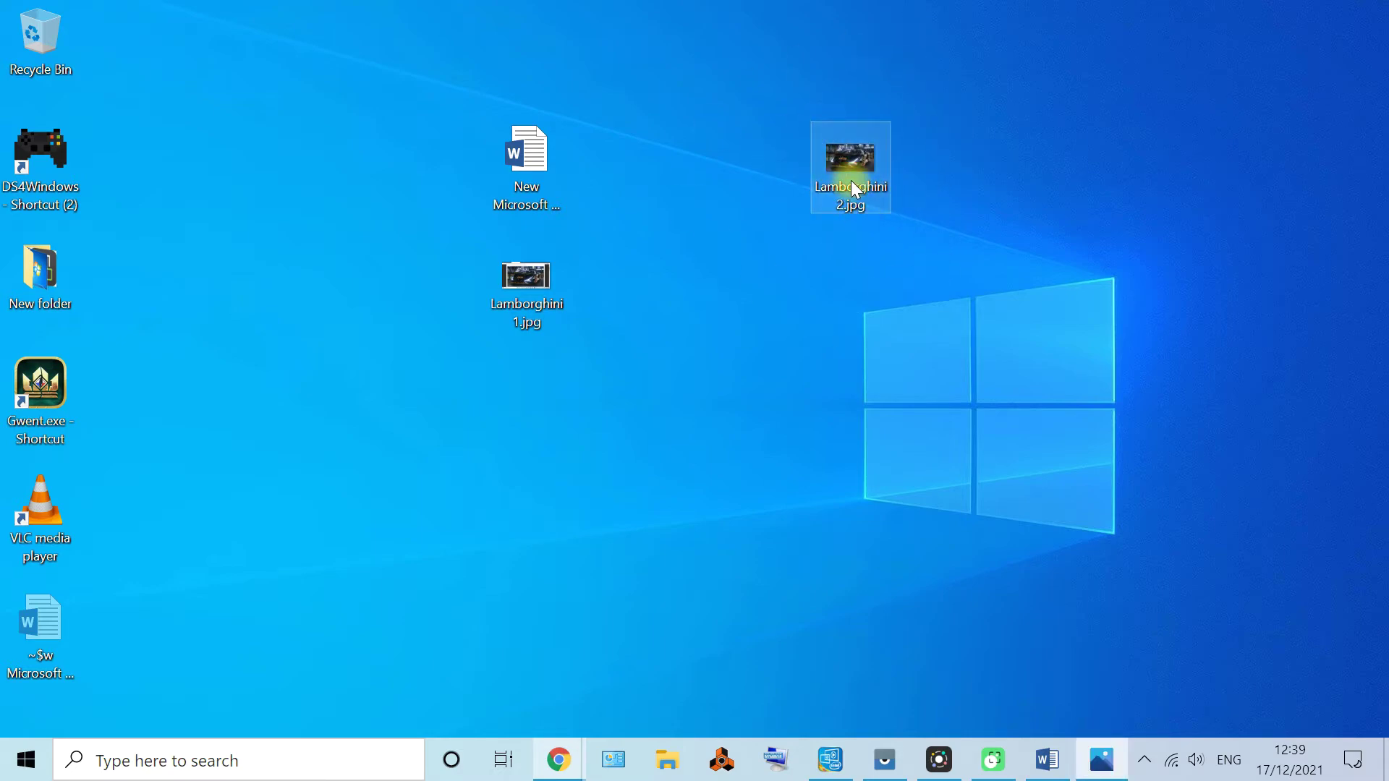
# Zoom into the car photo, then shrink it back to fit the window
pyautogui.doubleClick(624, 230)
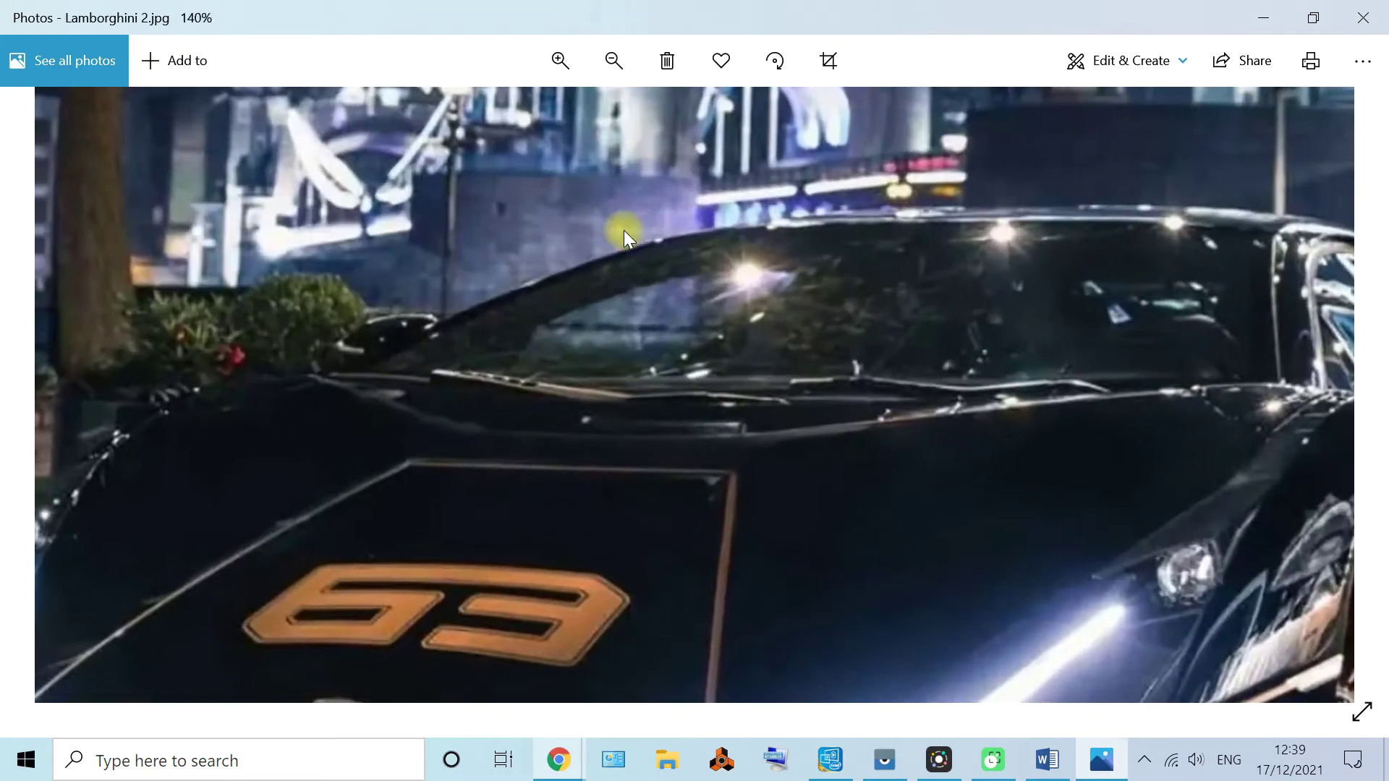
pyautogui.click(557, 62)
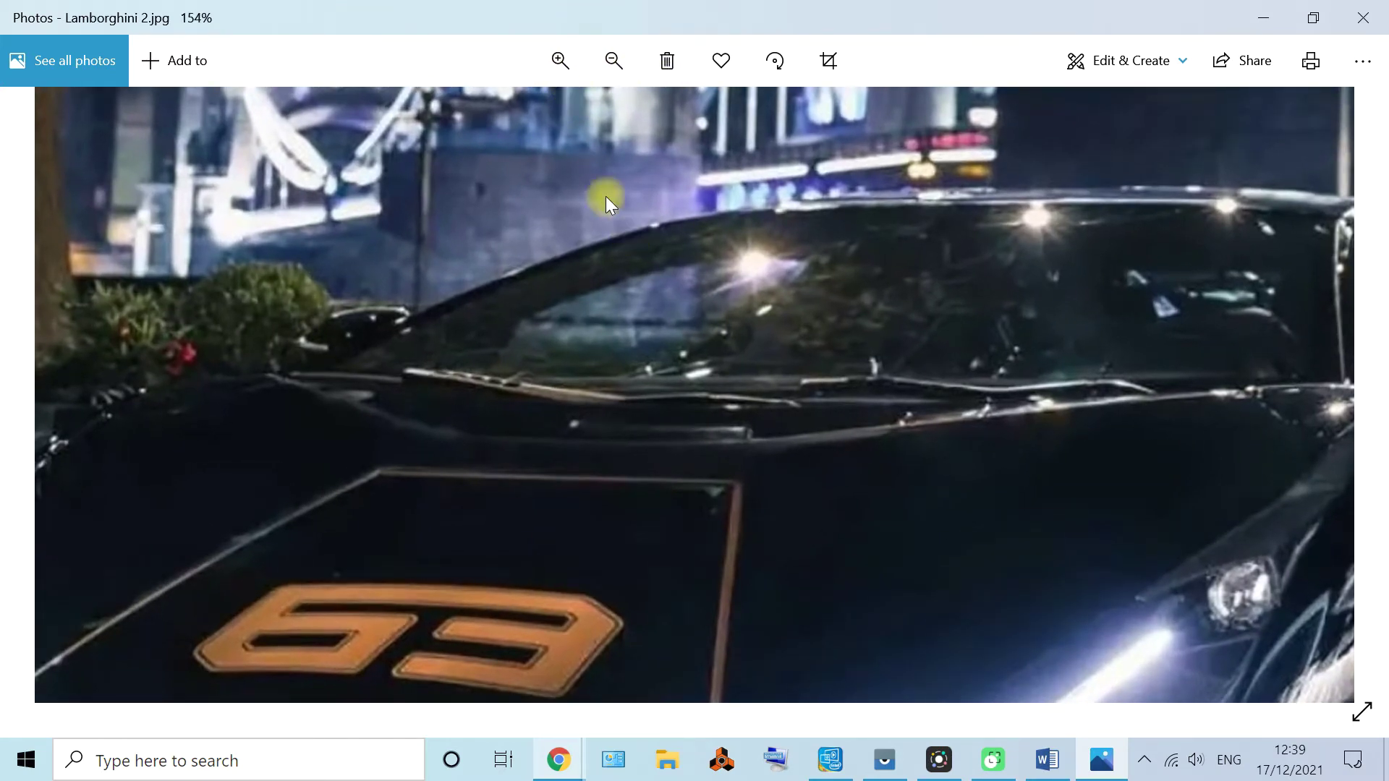
pyautogui.click(606, 62)
pyautogui.click(610, 61)
pyautogui.click(612, 61)
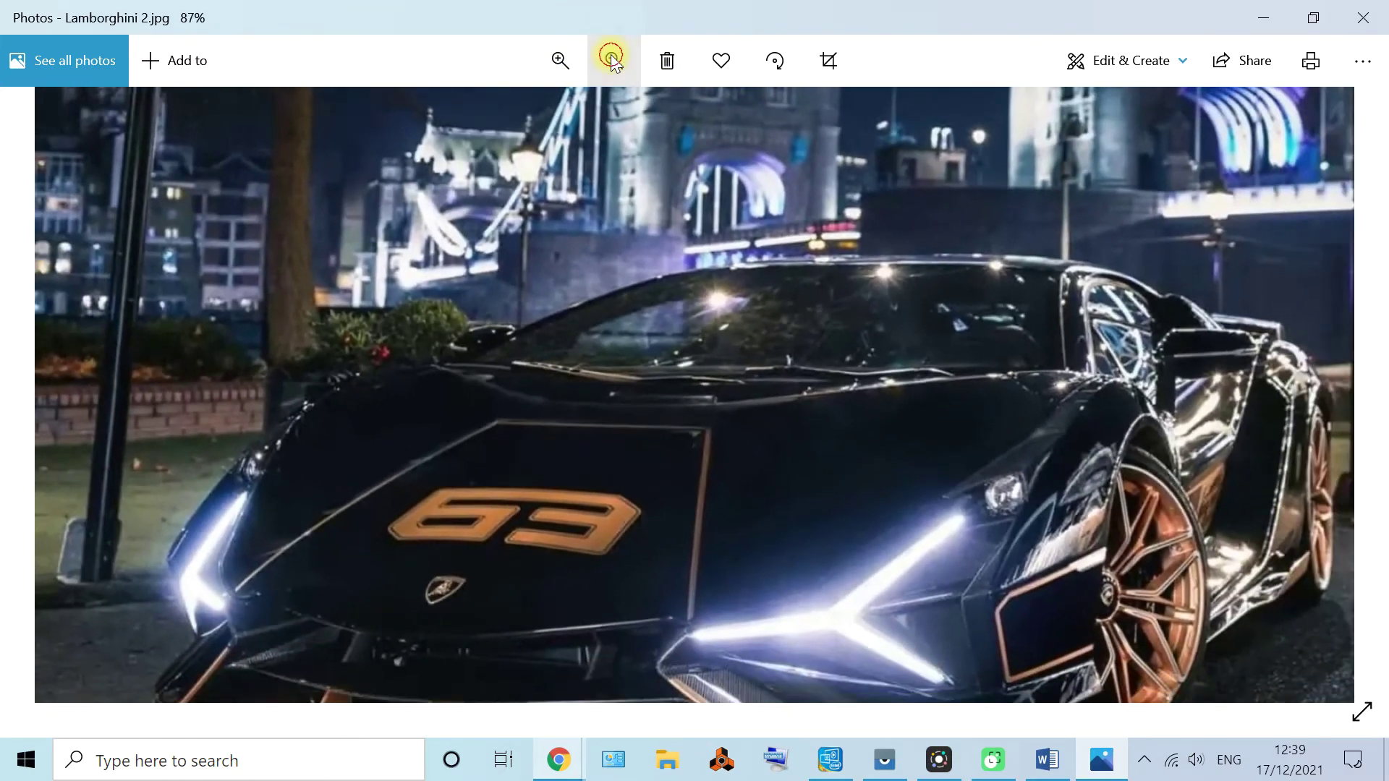
pyautogui.click(613, 61)
# Magnify the photo again, pan toward the headlight and wheel, then close Photos
pyautogui.click(565, 57)
pyautogui.click(565, 57)
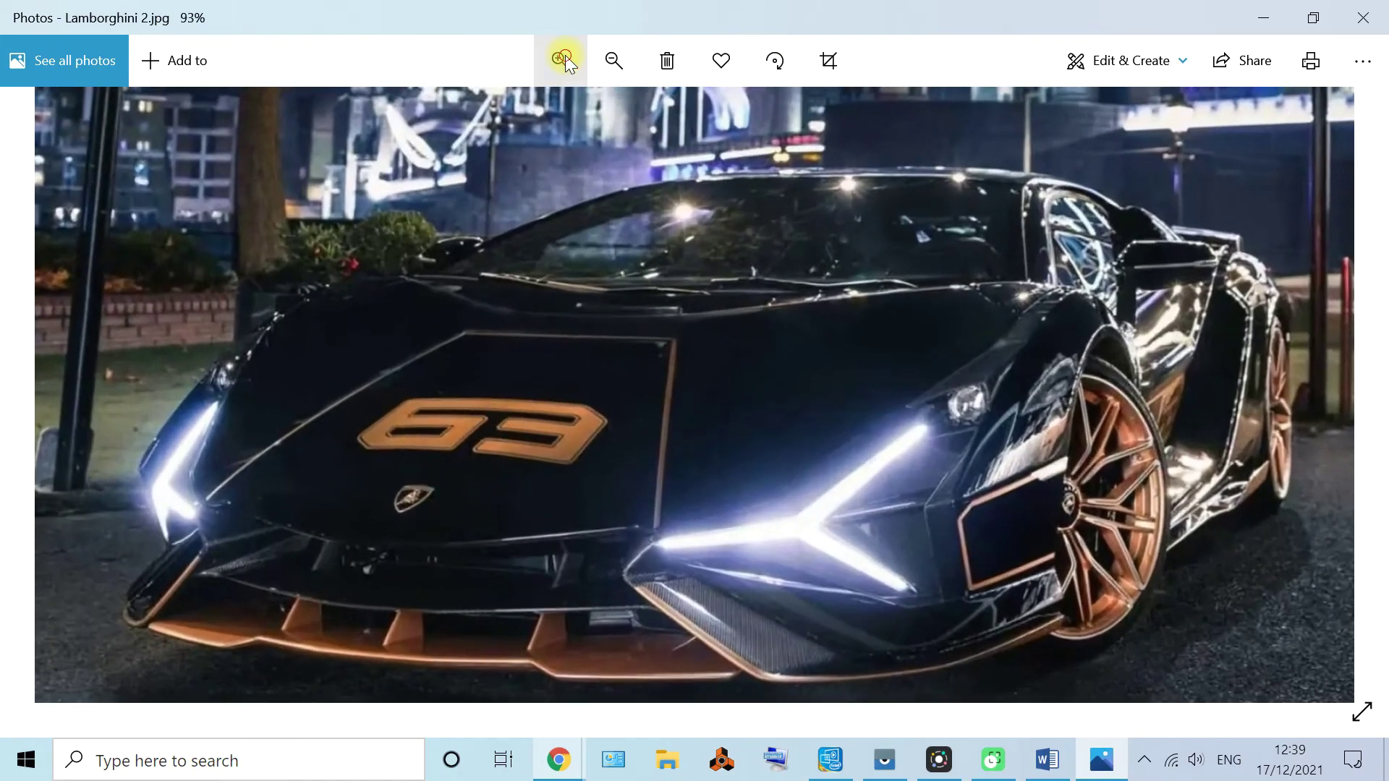
pyautogui.click(565, 57)
pyautogui.click(565, 60)
pyautogui.moveTo(849, 362); pyautogui.dragTo(557, 270)
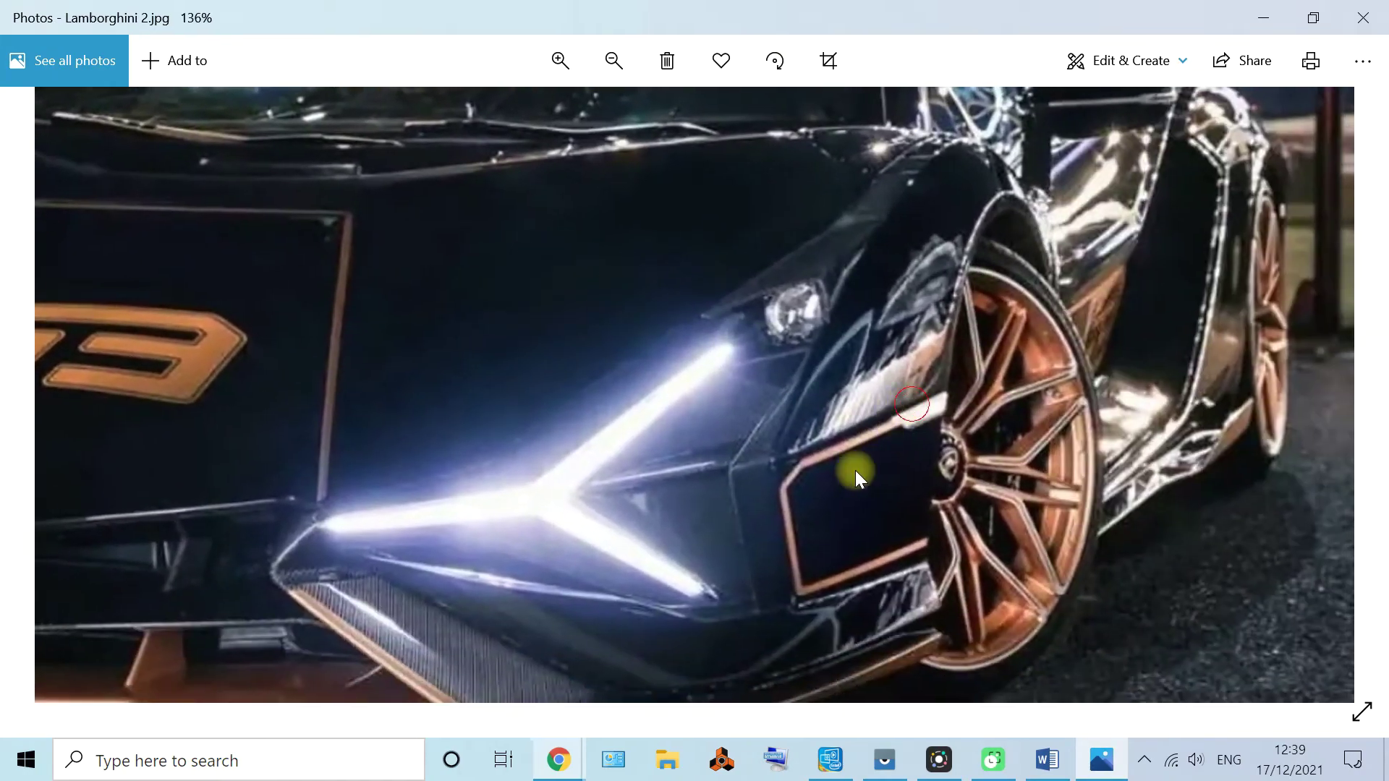
pyautogui.moveTo(706, 217); pyautogui.dragTo(731, 448)
pyautogui.scroll(-3, 738, 416)
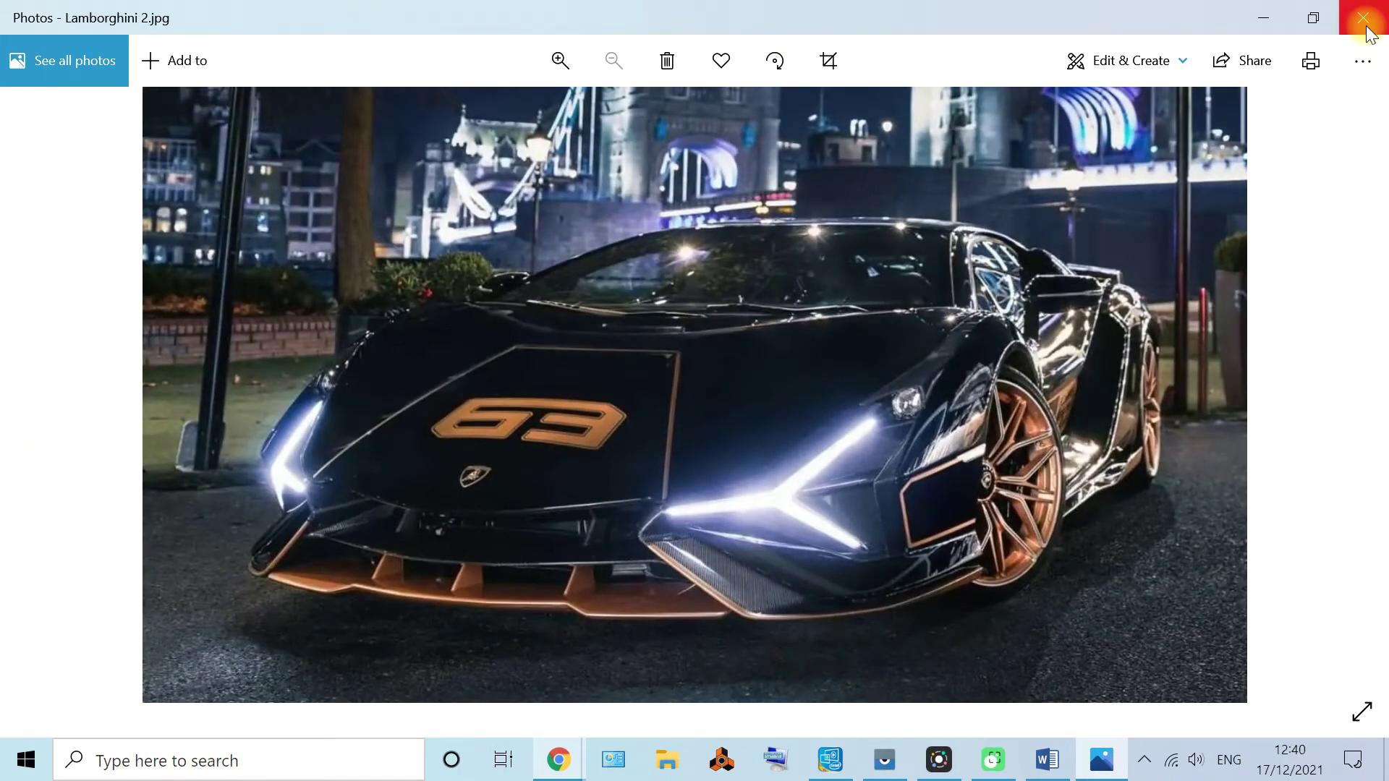
pyautogui.click(1362, 18)
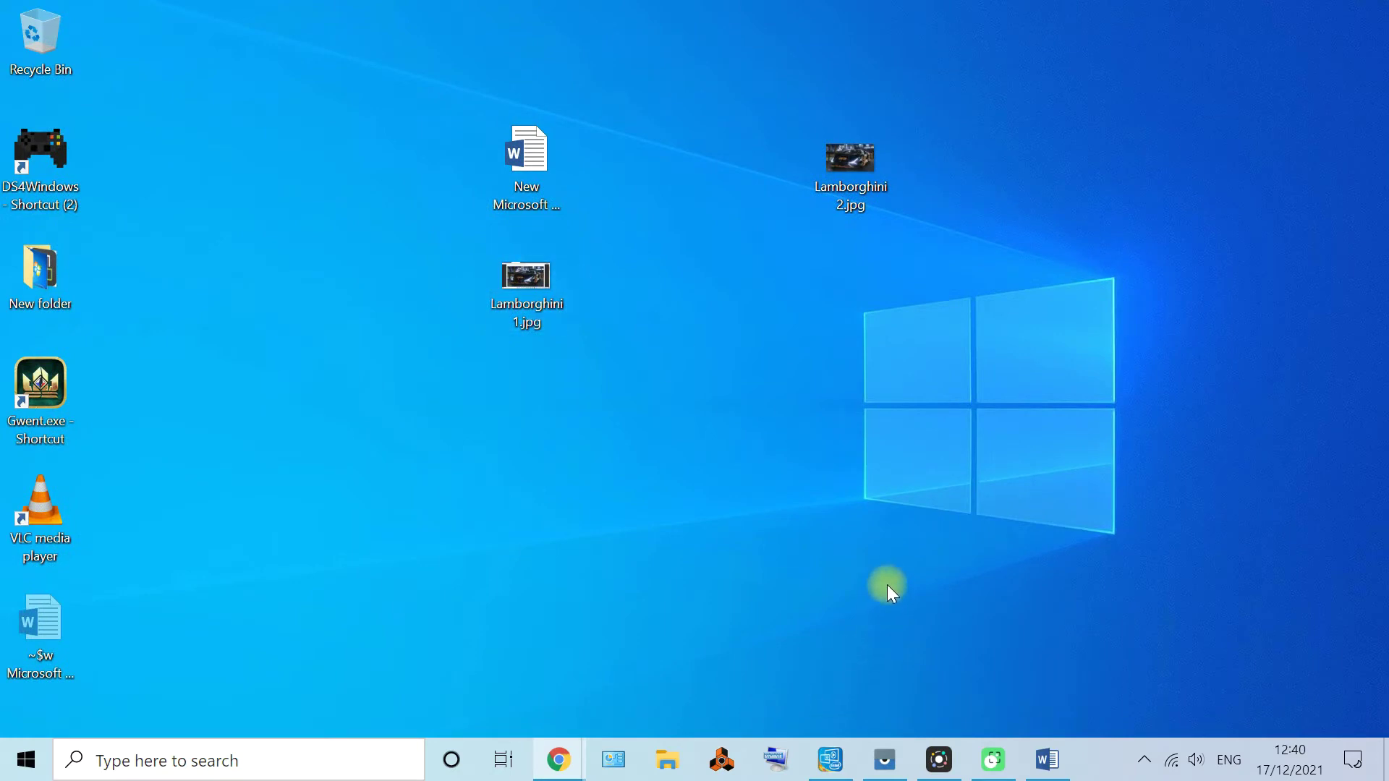
# Bring back the Lamborghini article tab, reload it, and scroll down to the Sian gallery
pyautogui.moveTo(563, 761)
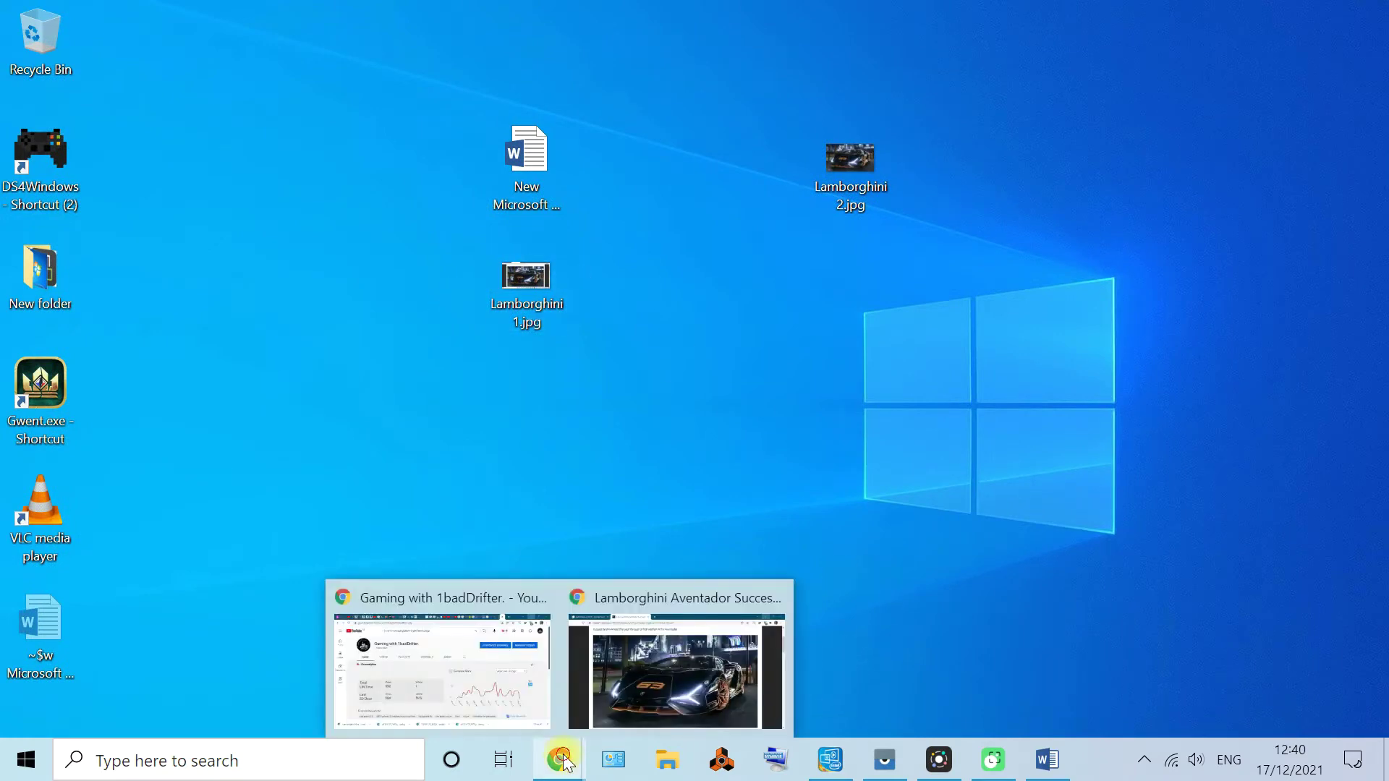
pyautogui.click(629, 709)
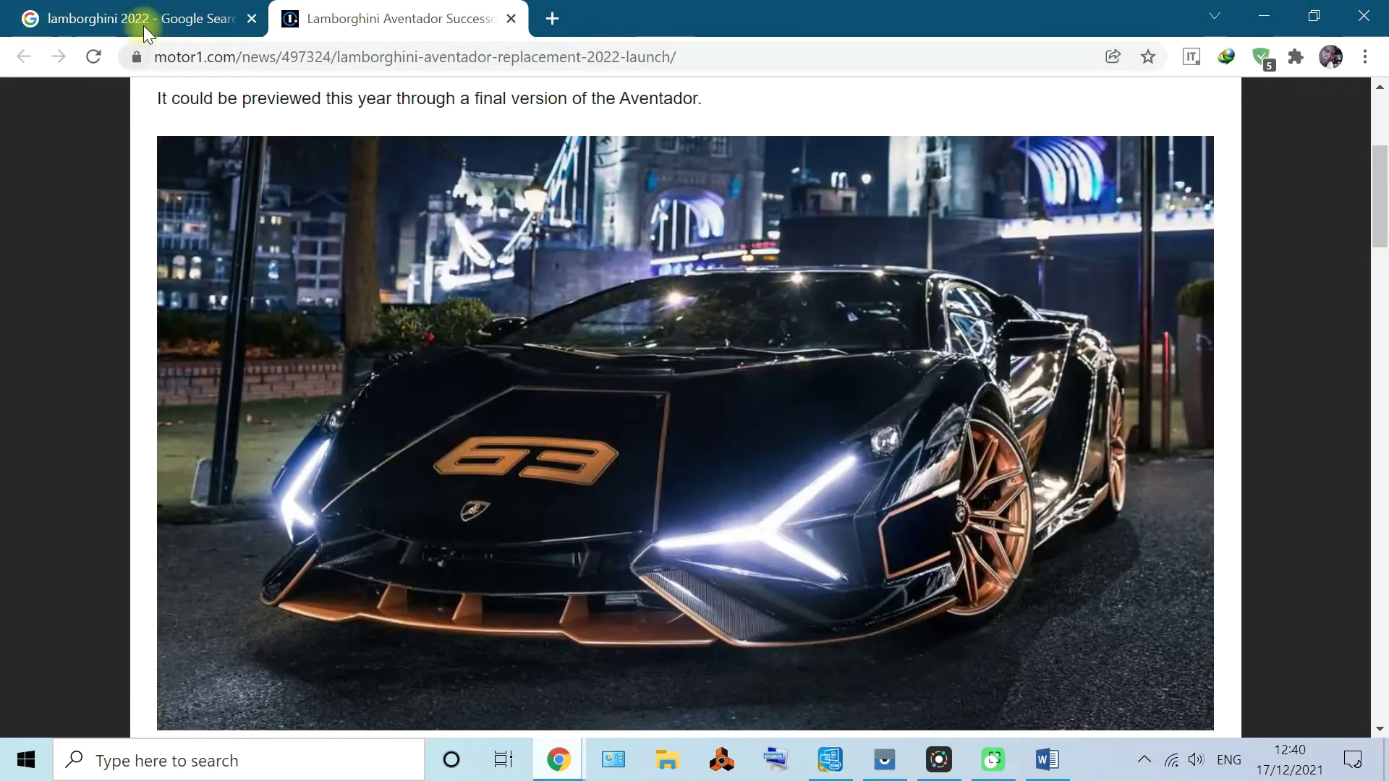
pyautogui.click(143, 25)
pyautogui.click(403, 16)
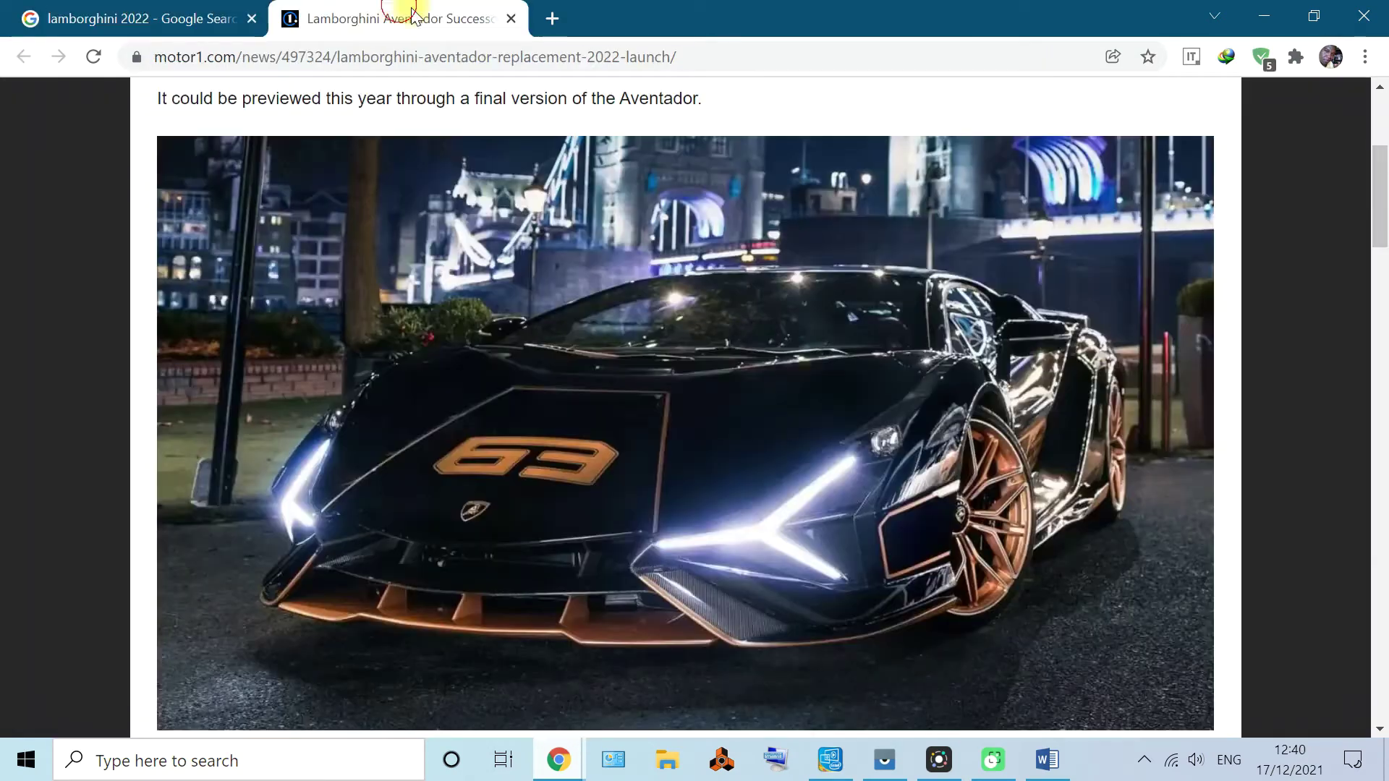
pyautogui.click(511, 18)
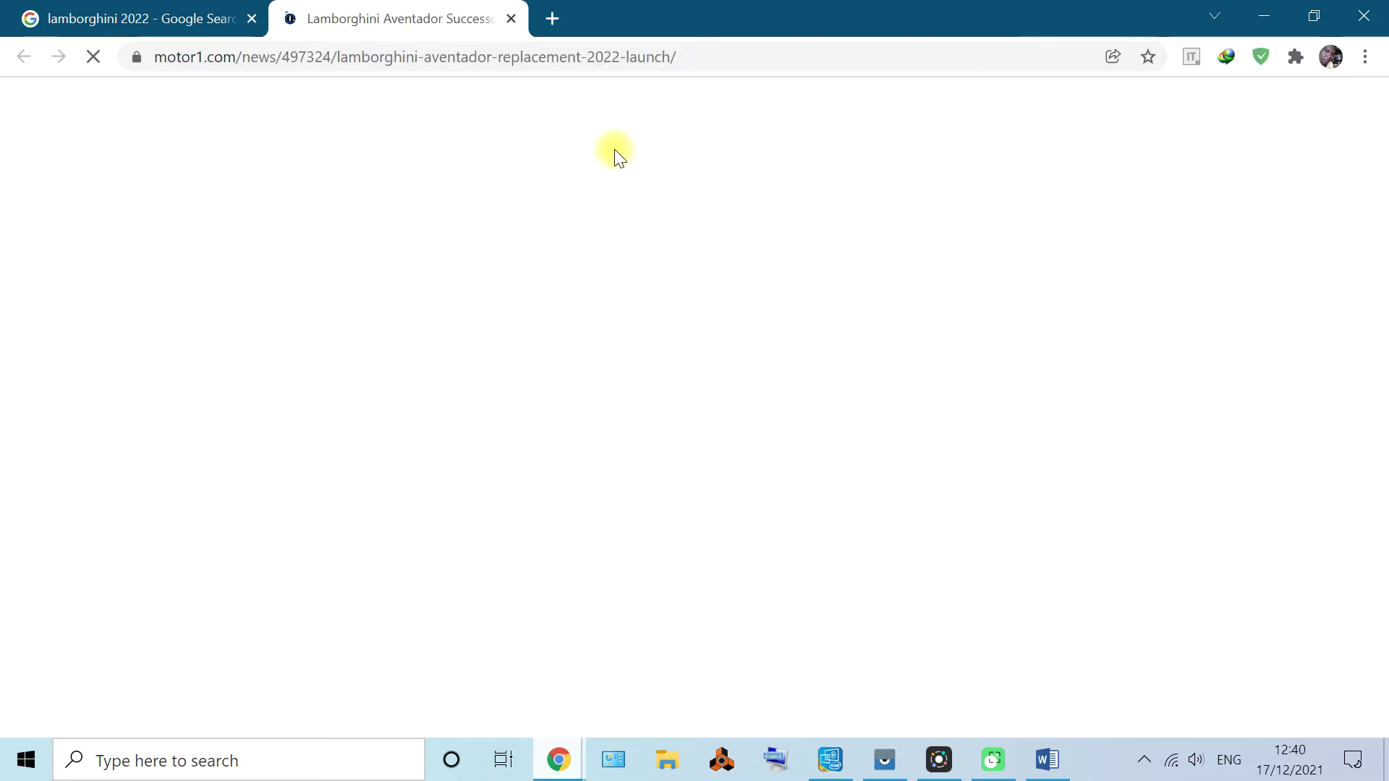
pyautogui.scroll(-1, 864, 441)
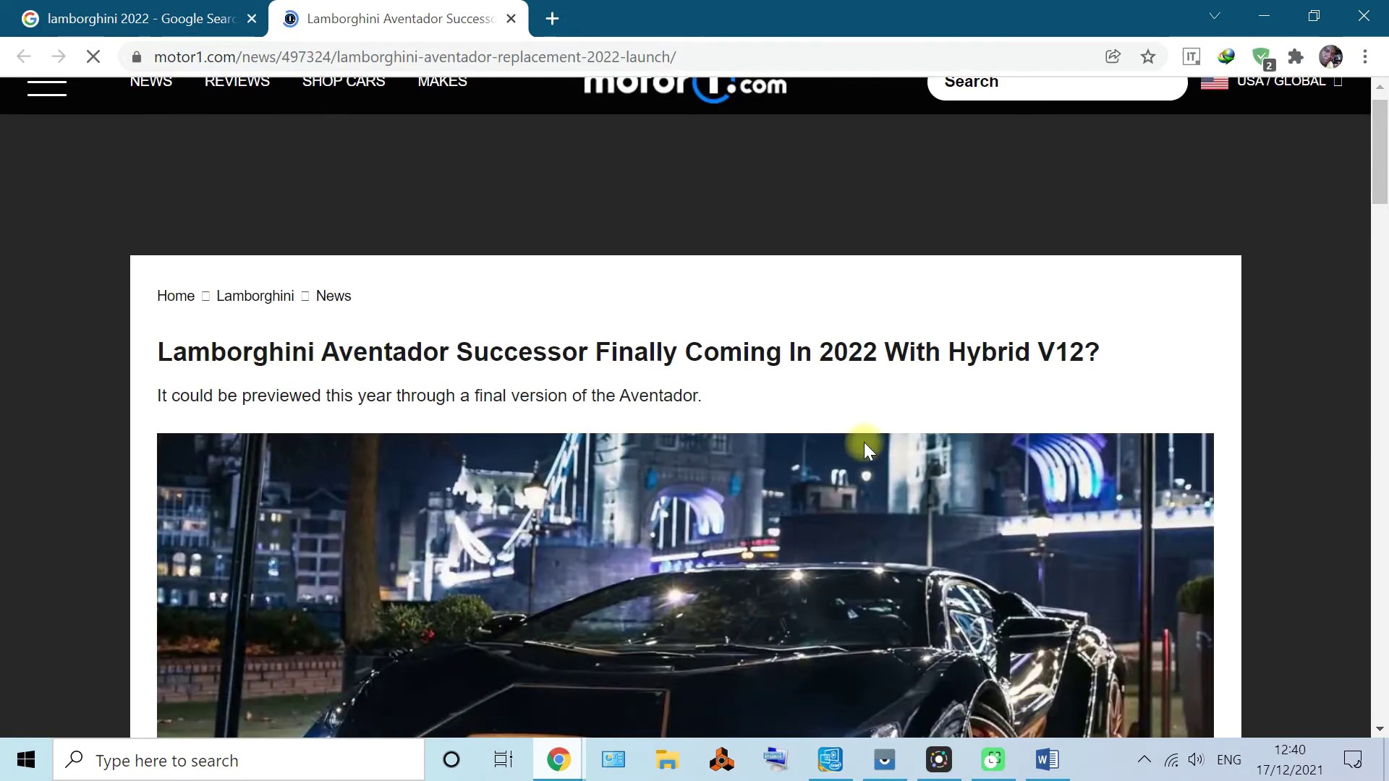
pyautogui.scroll(-4, 864, 441)
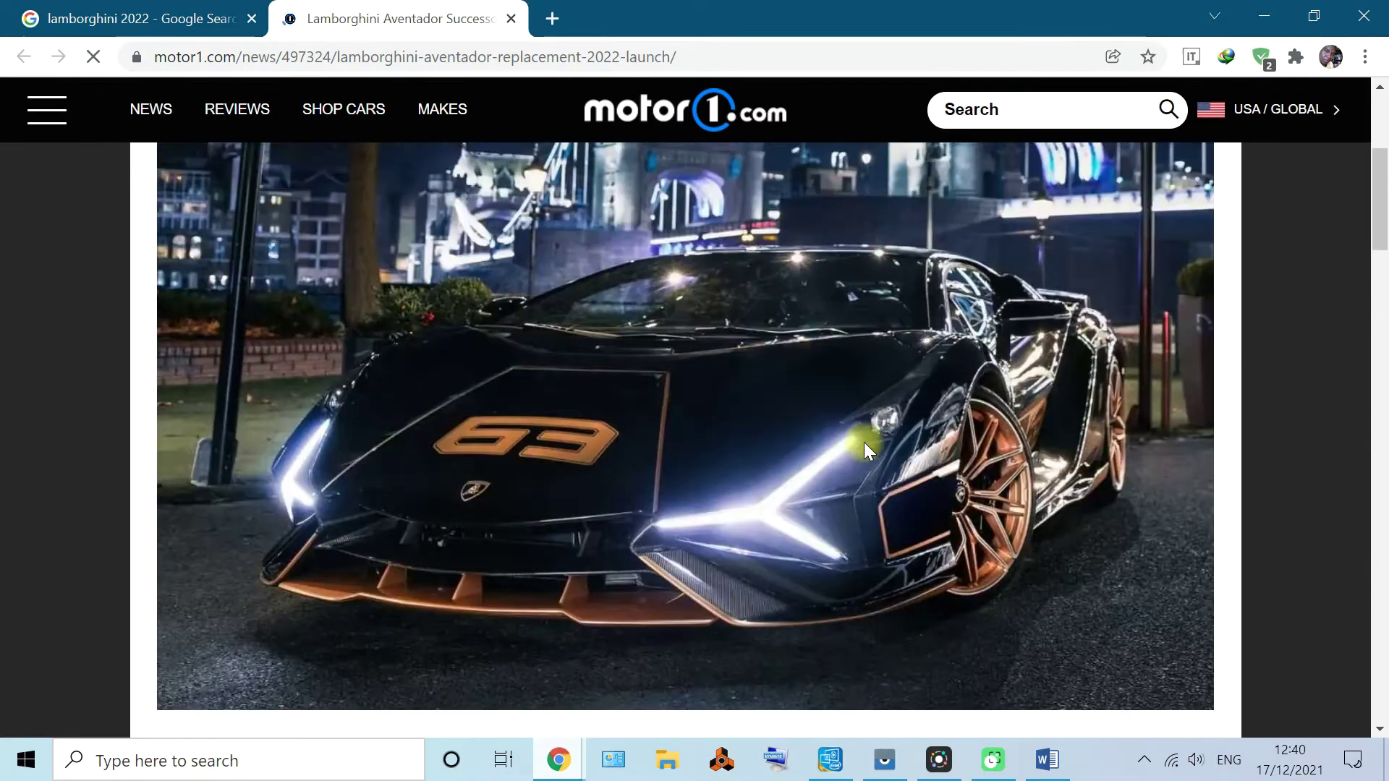
pyautogui.scroll(-10, 864, 441)
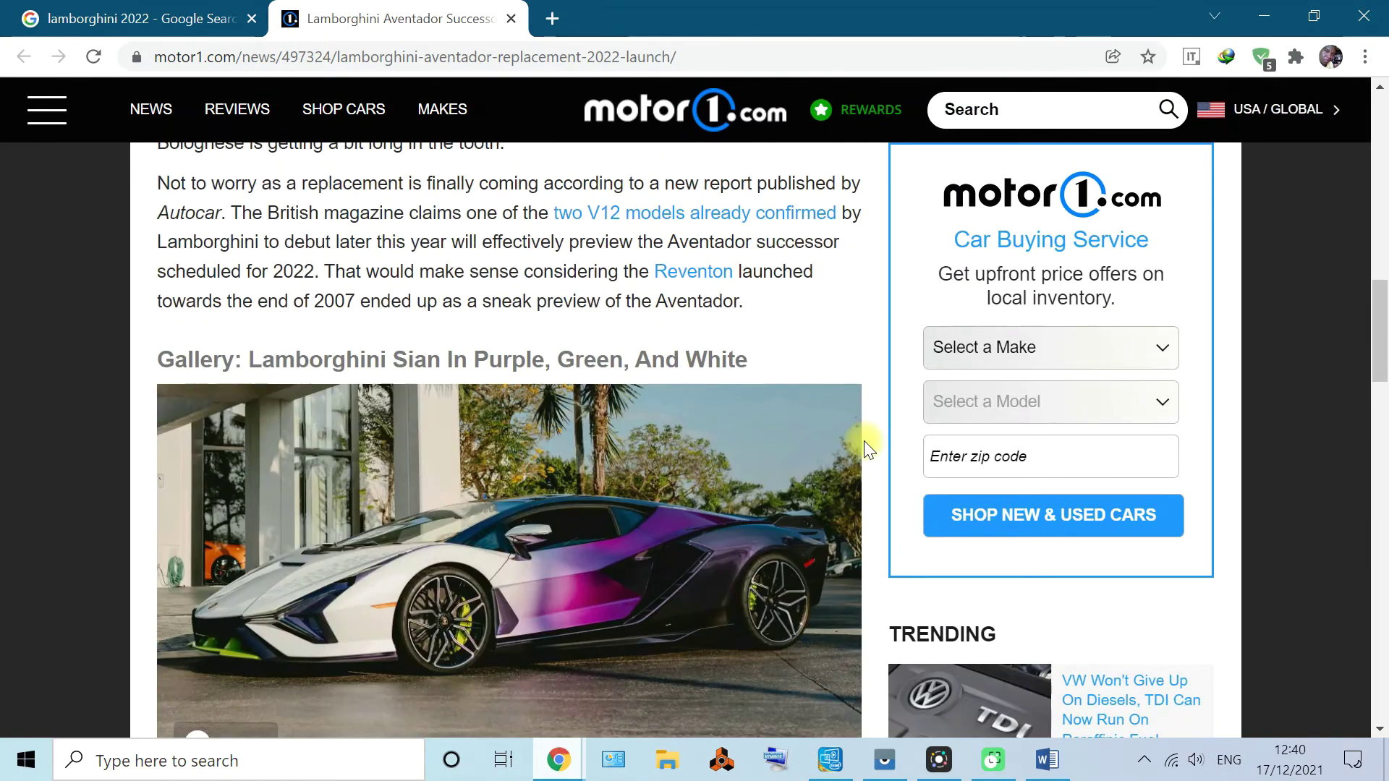
pyautogui.scroll(-4, 593, 484)
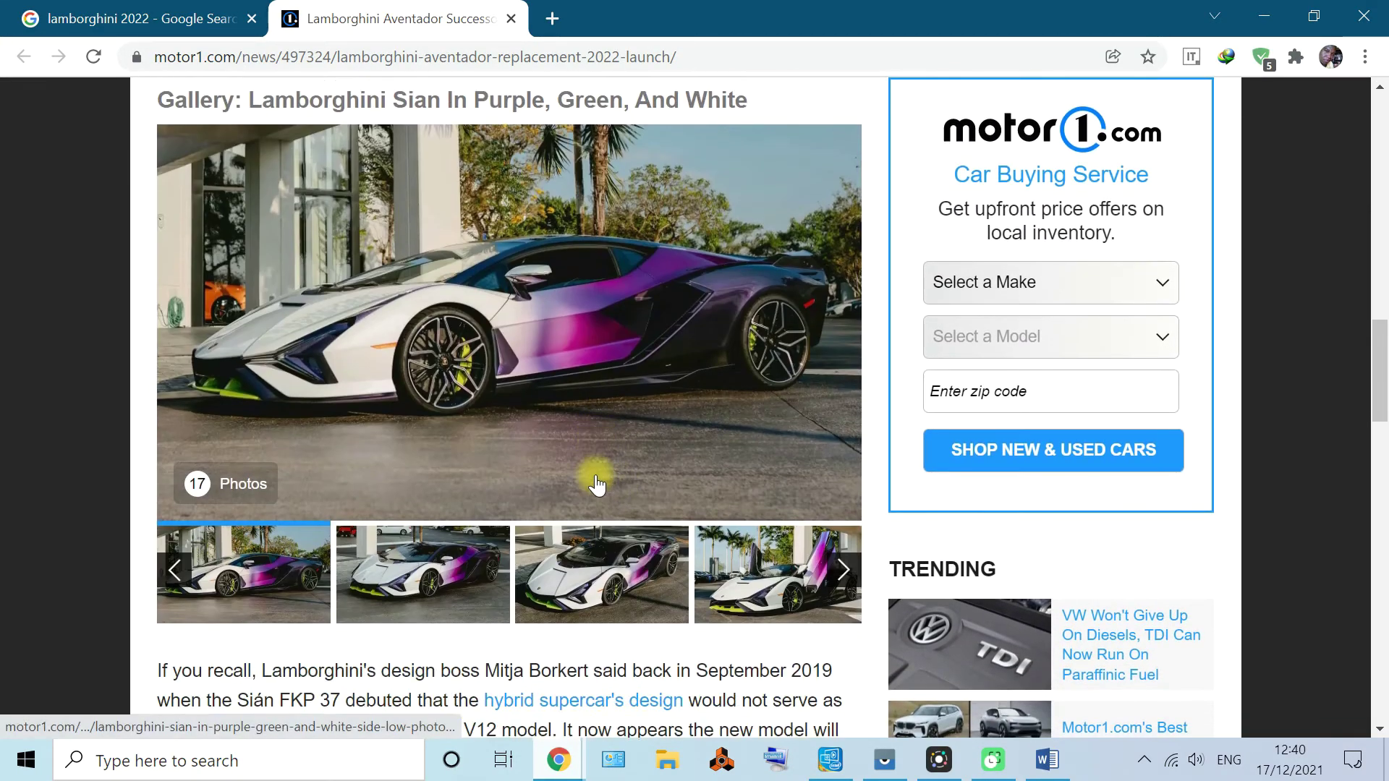
pyautogui.scroll(-1, 596, 483)
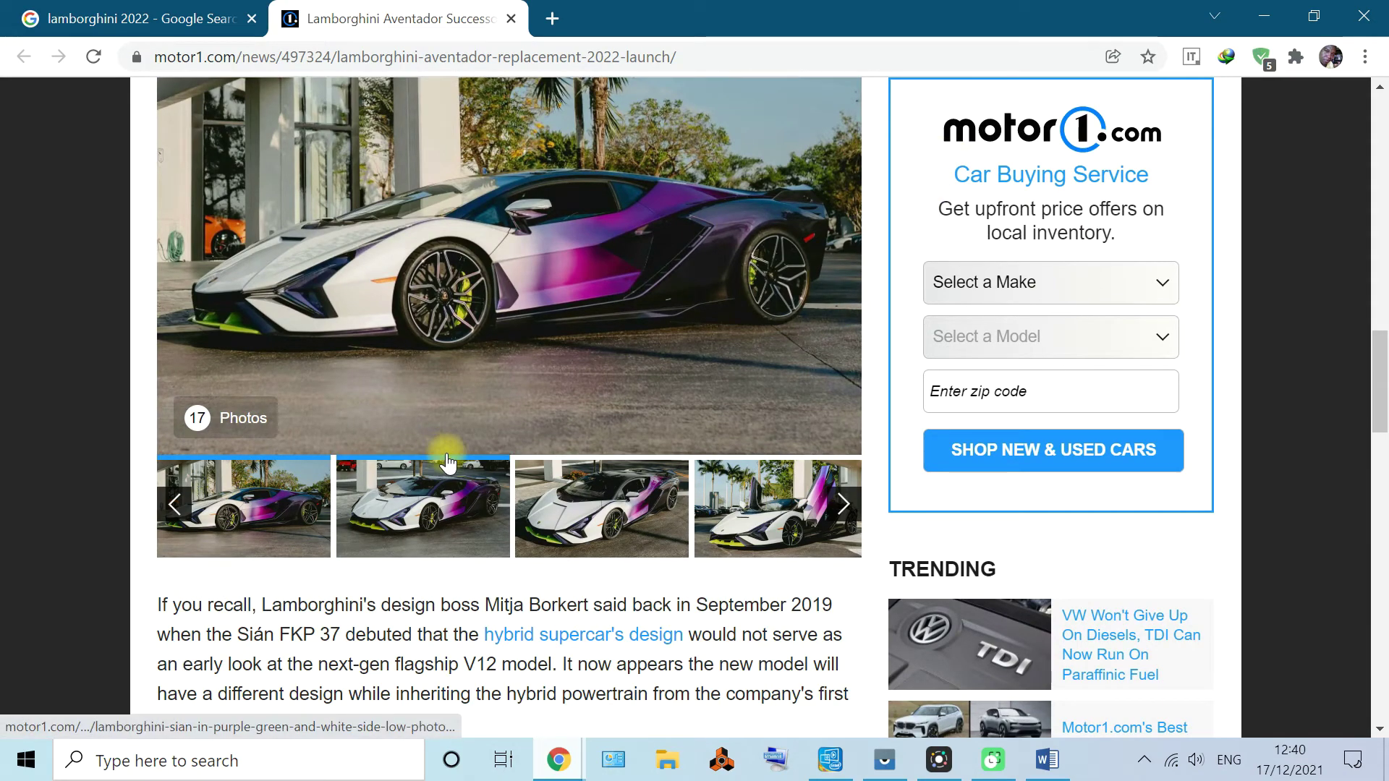
# Open the Sian gallery and download the doors-up photo with IDM
pyautogui.click(439, 515)
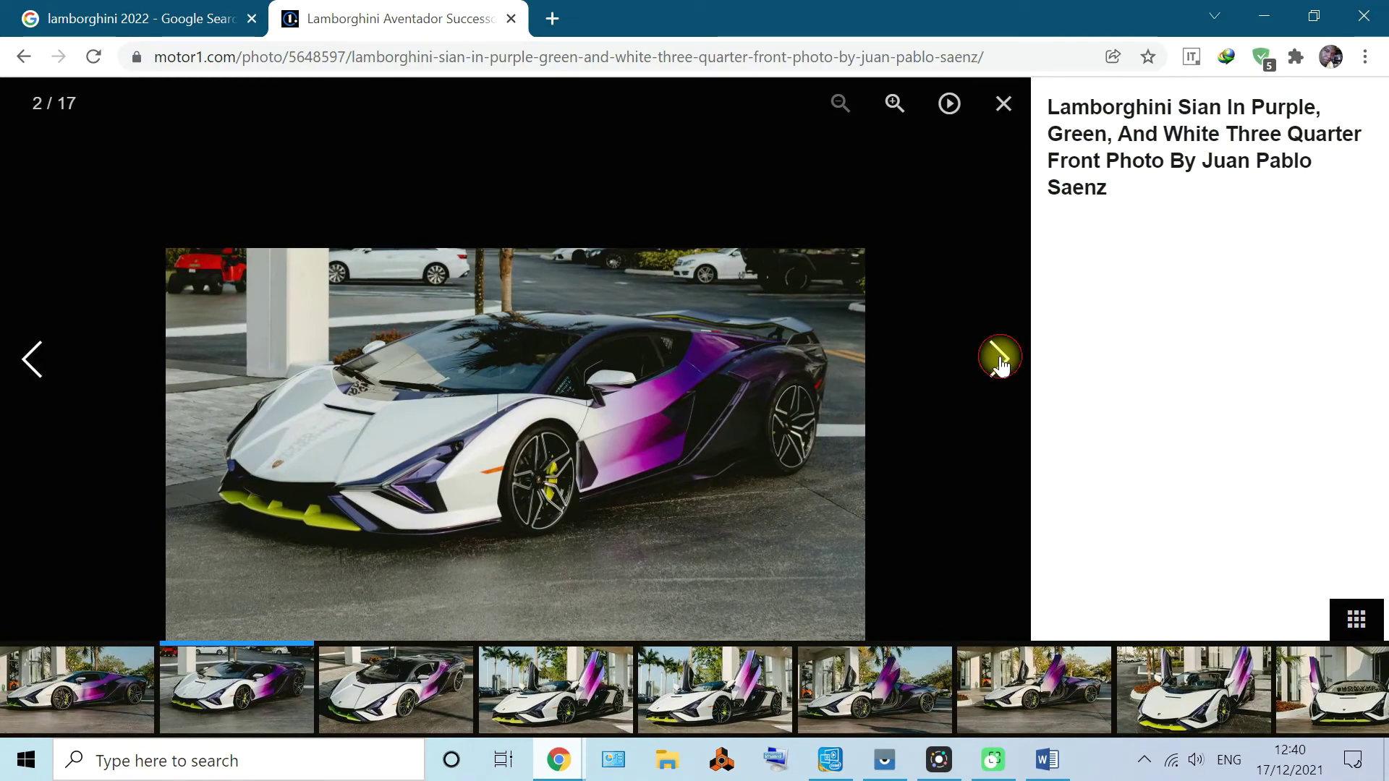
pyautogui.click(999, 359)
pyautogui.click(998, 358)
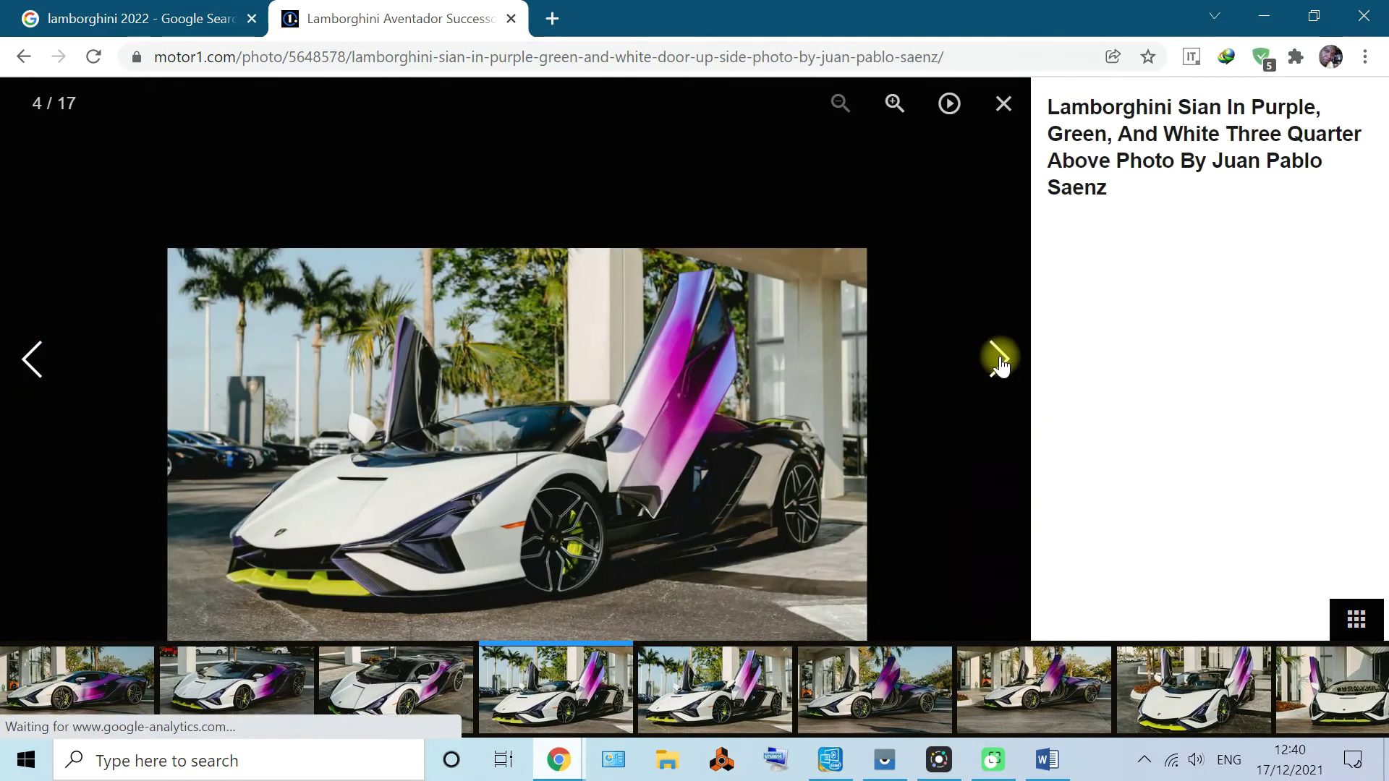
pyautogui.rightClick(518, 437)
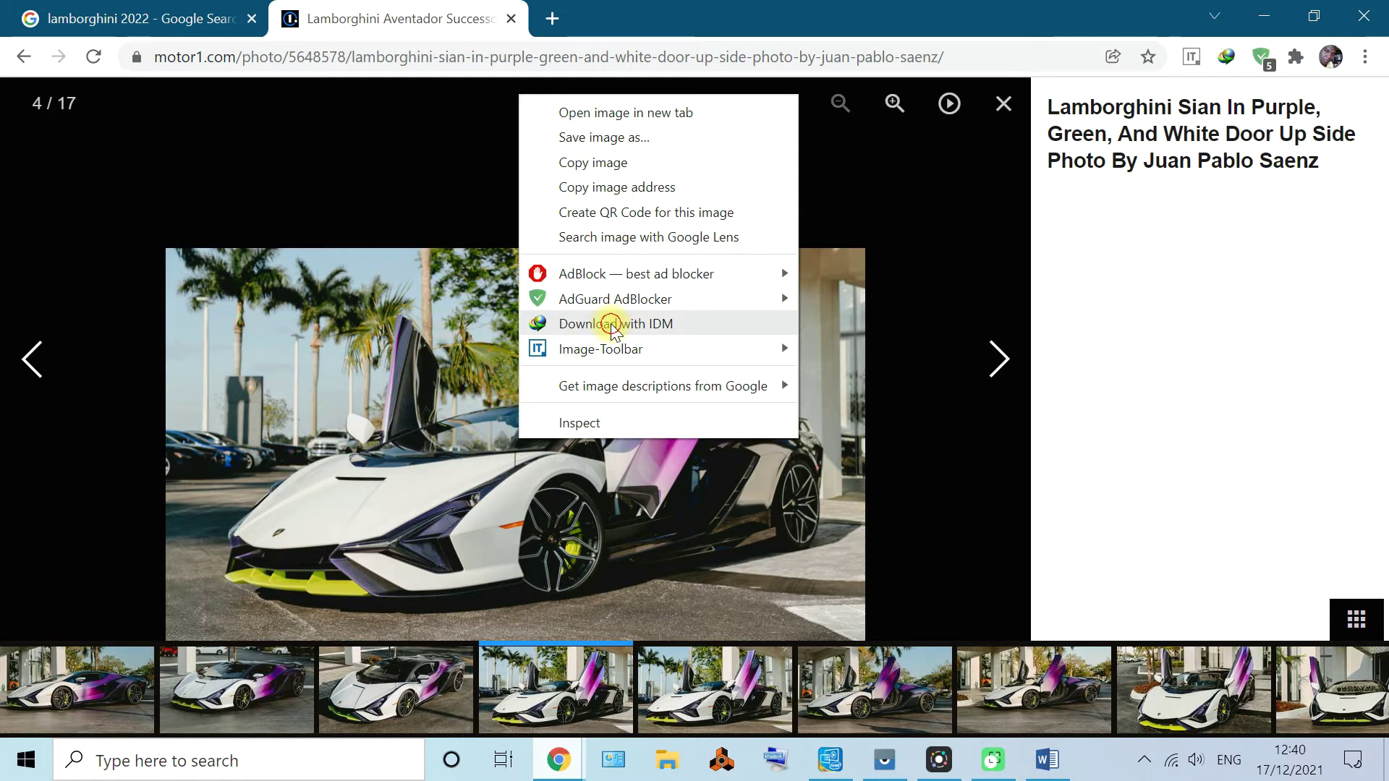
pyautogui.click(614, 325)
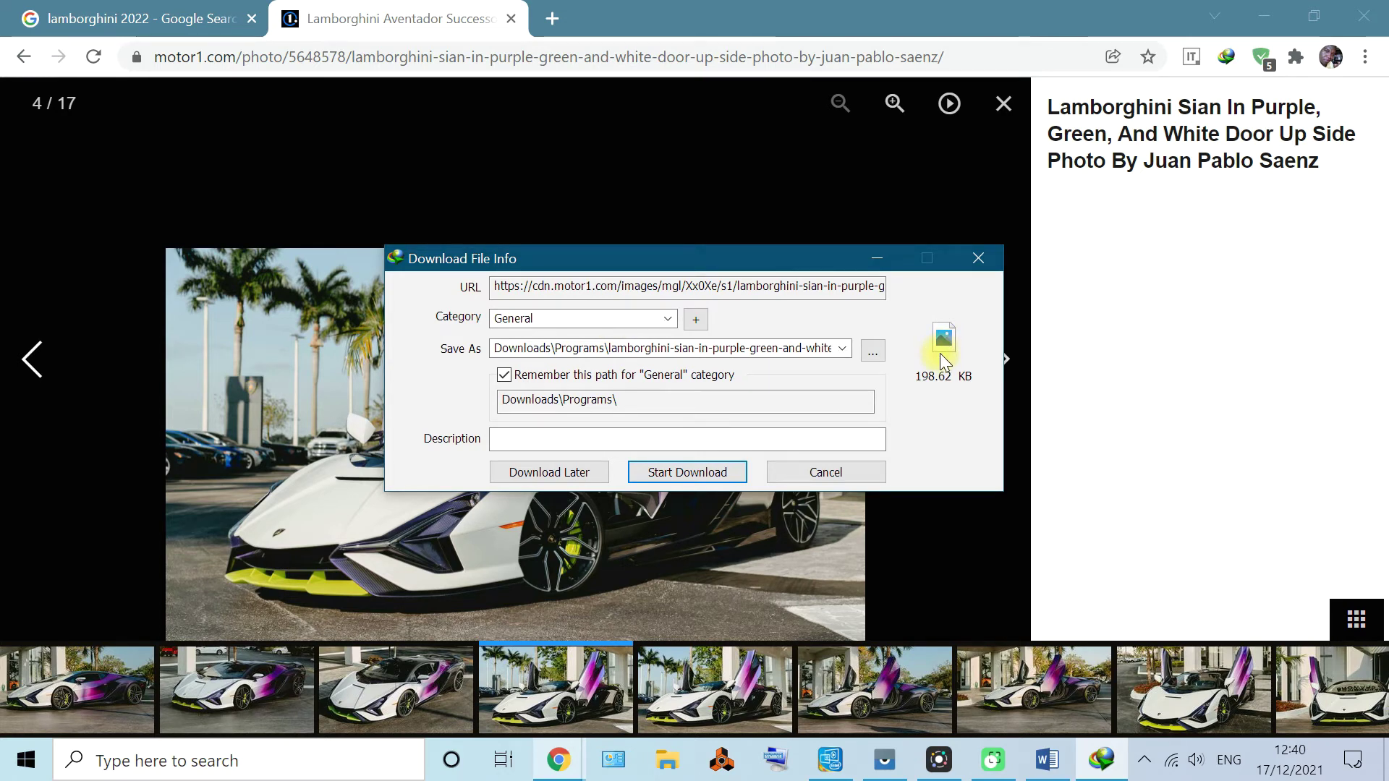
pyautogui.click(975, 262)
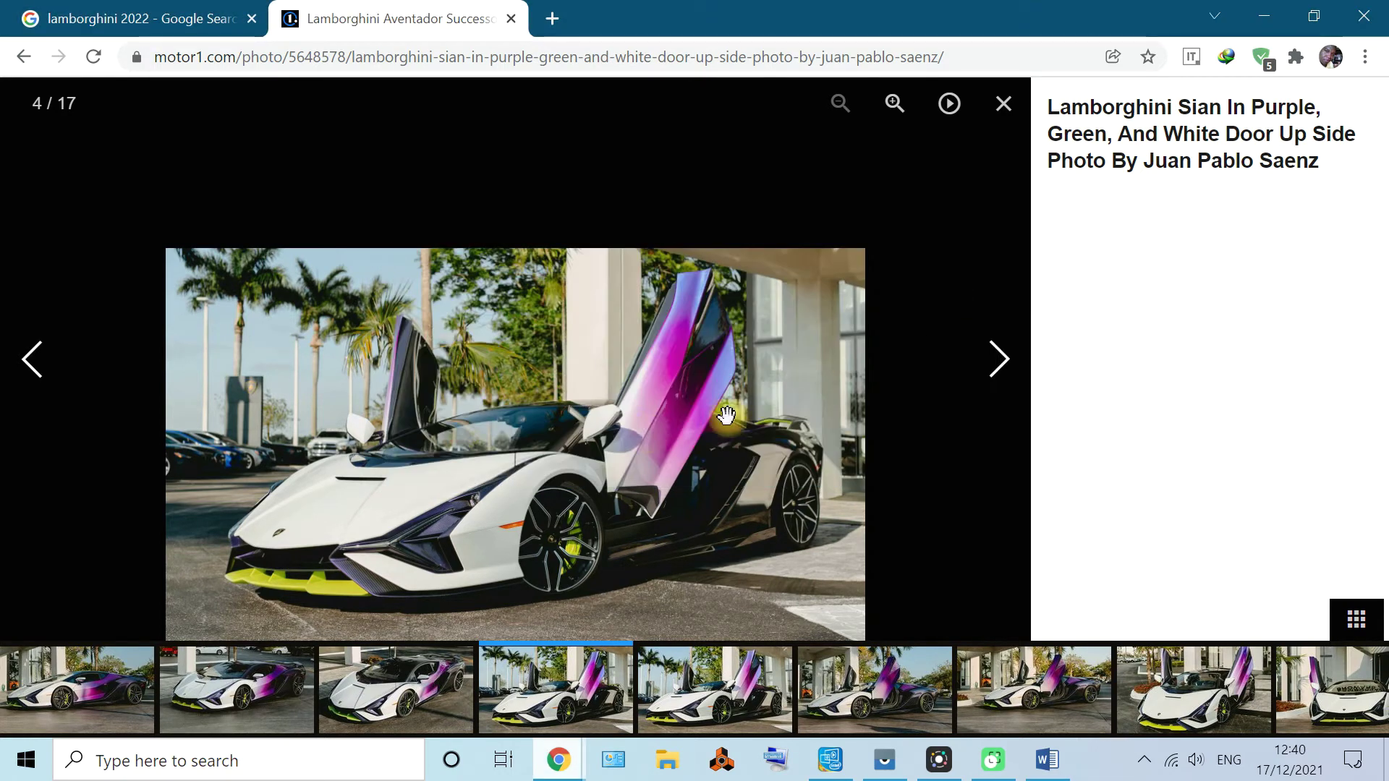
# Close the gallery viewer, download the carousel car image with IDM, and accept the duplicate warning
pyautogui.click(994, 109)
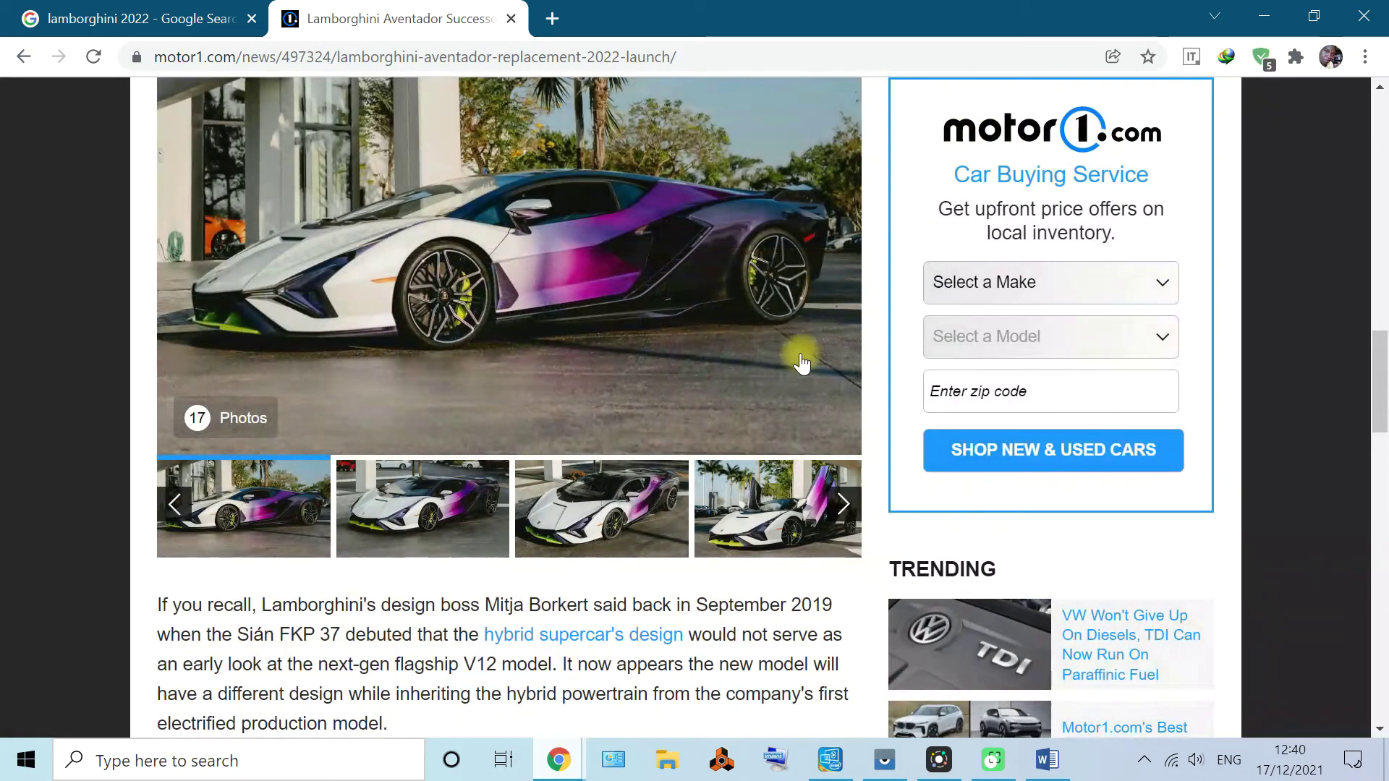
pyautogui.rightClick(541, 231)
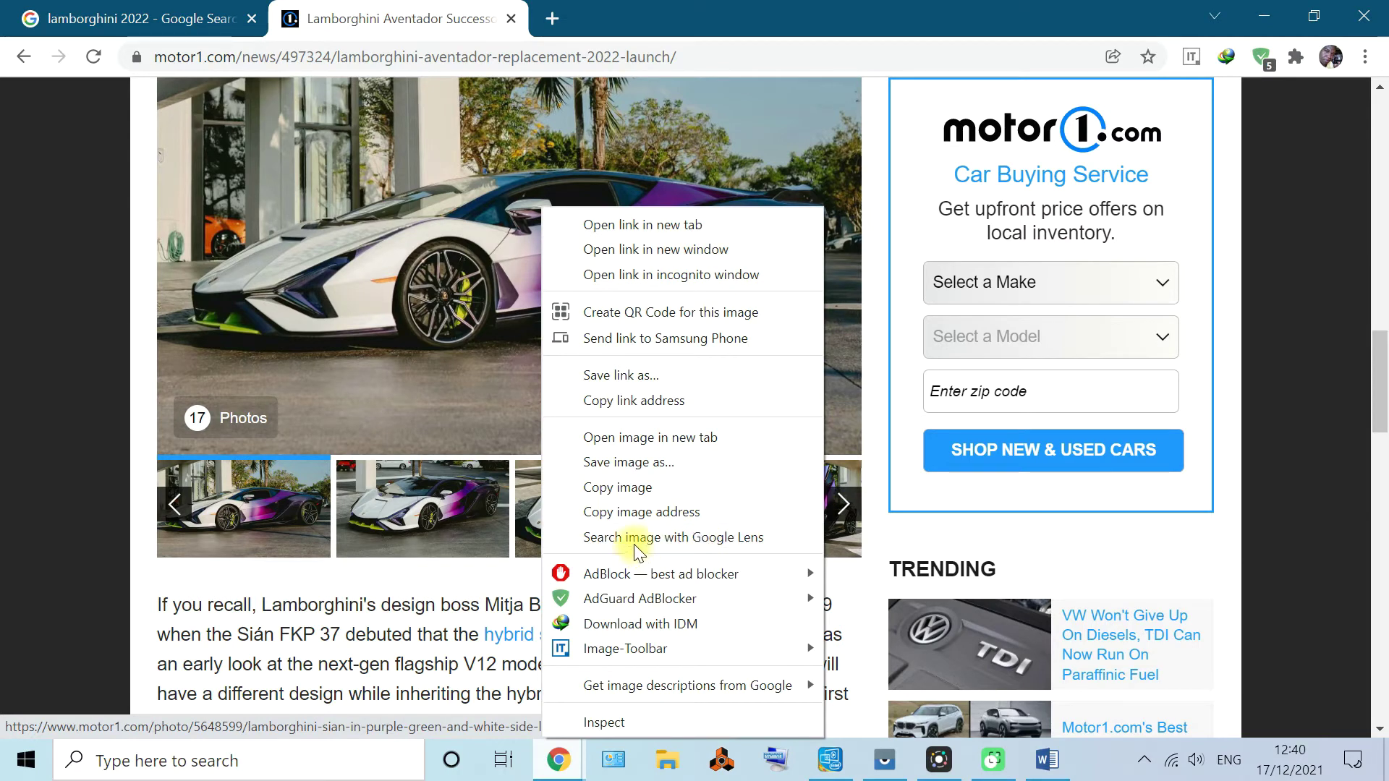
pyautogui.click(682, 622)
pyautogui.click(651, 444)
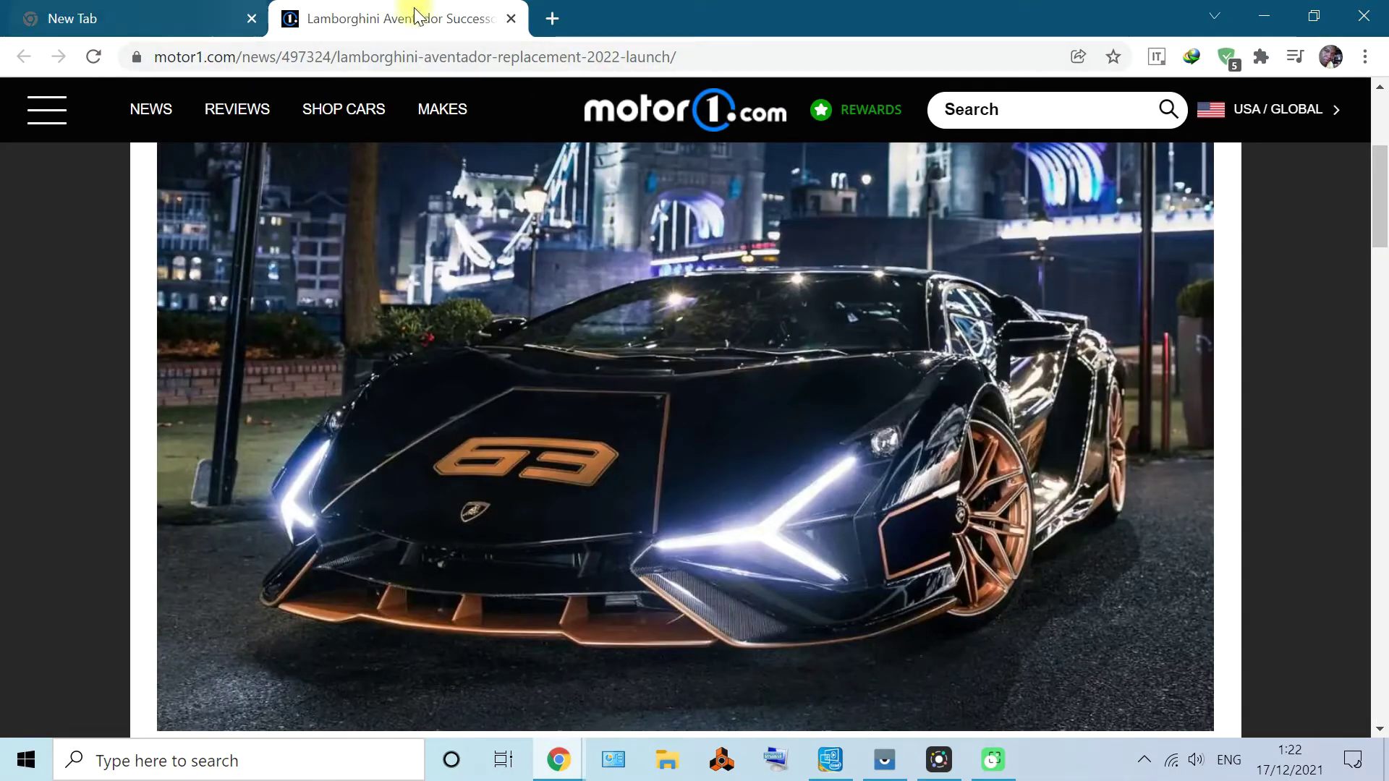
# Search Google for amazon, open Amazon.com and scroll down its homepage
pyautogui.click(250, 19)
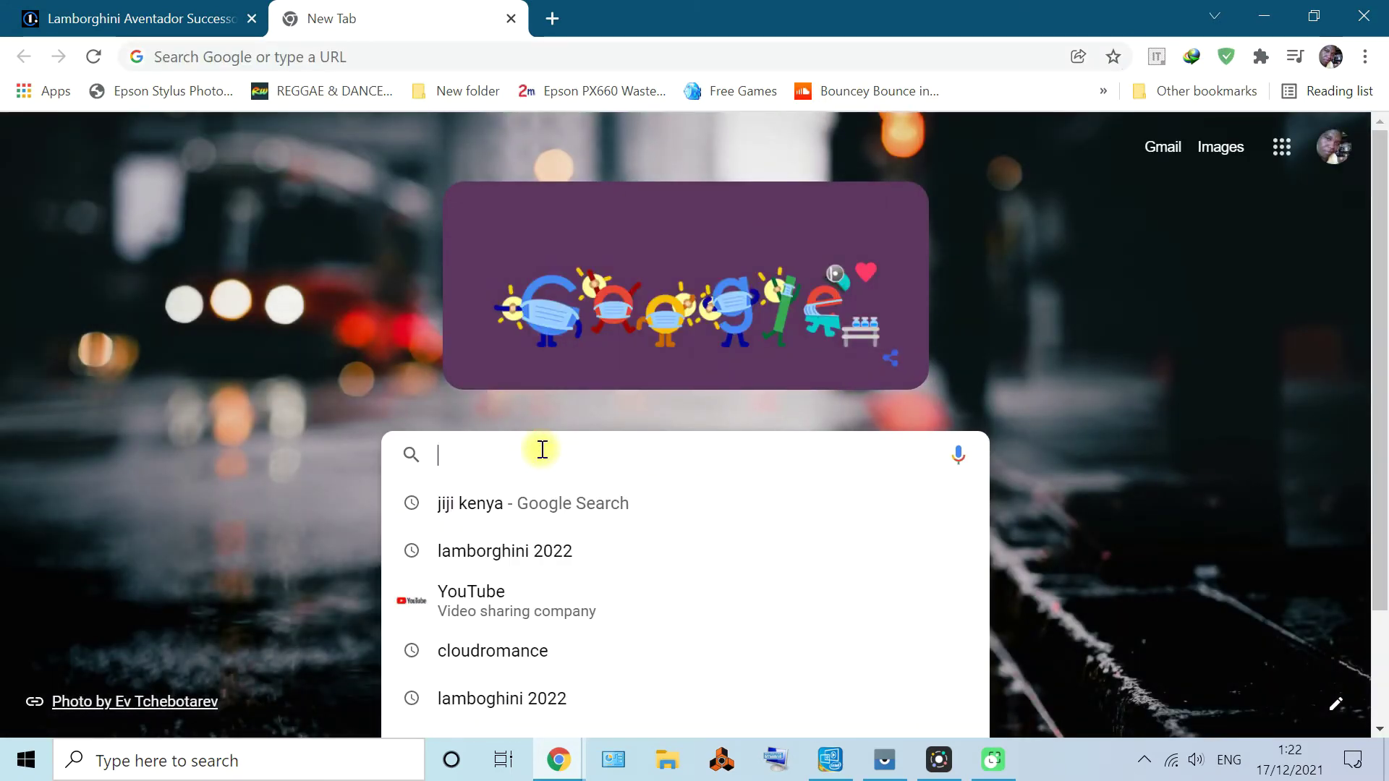
pyautogui.write('ama')
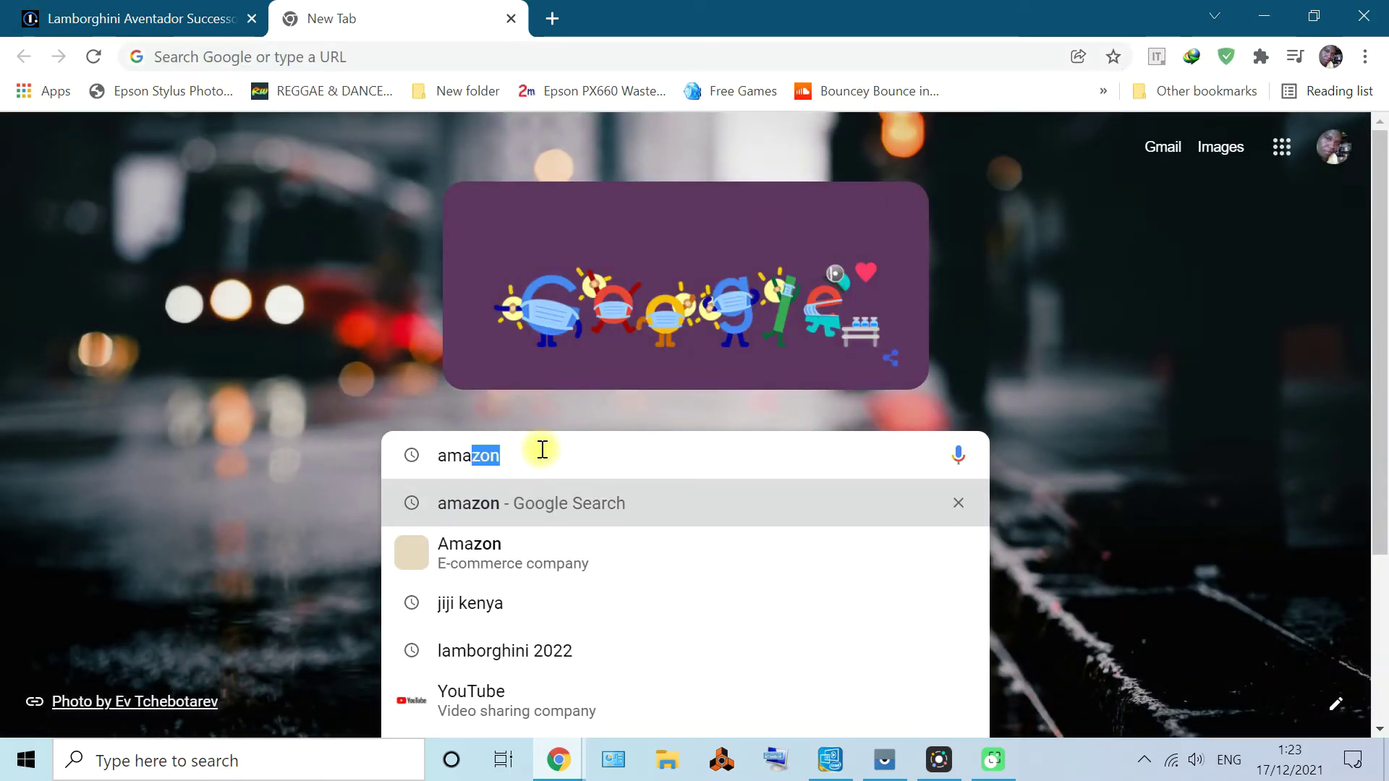
pyautogui.write('zon')
pyautogui.press('Return')
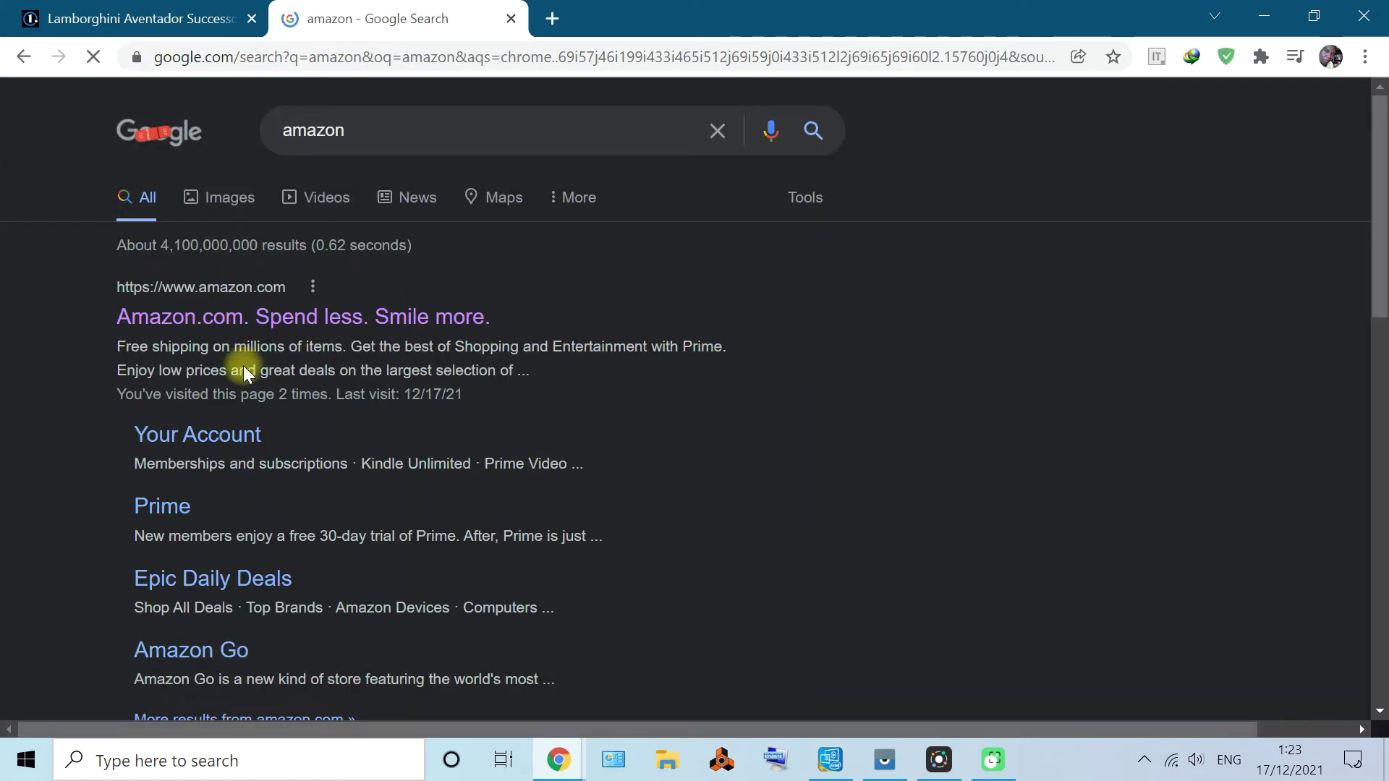
pyautogui.click(242, 319)
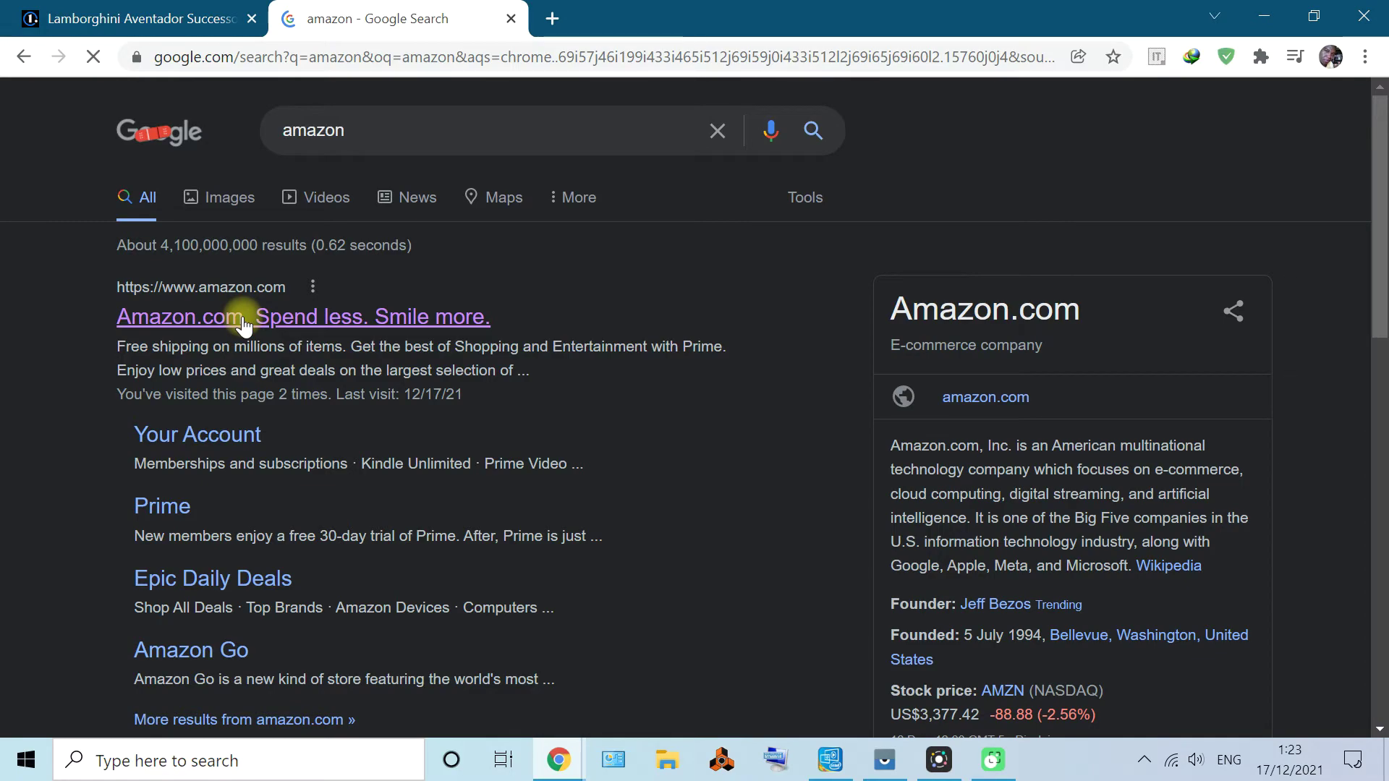
pyautogui.scroll(-5, 859, 412)
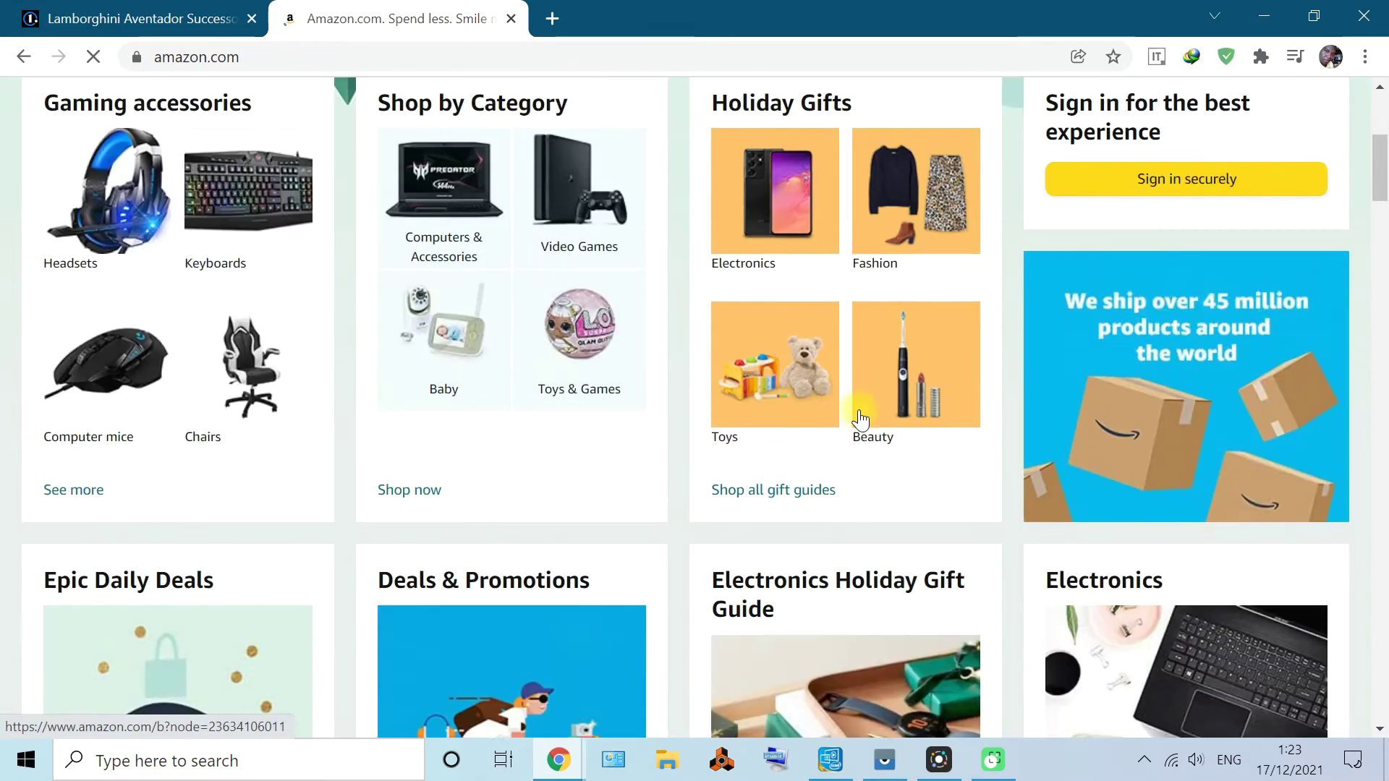
pyautogui.scroll(5, 859, 418)
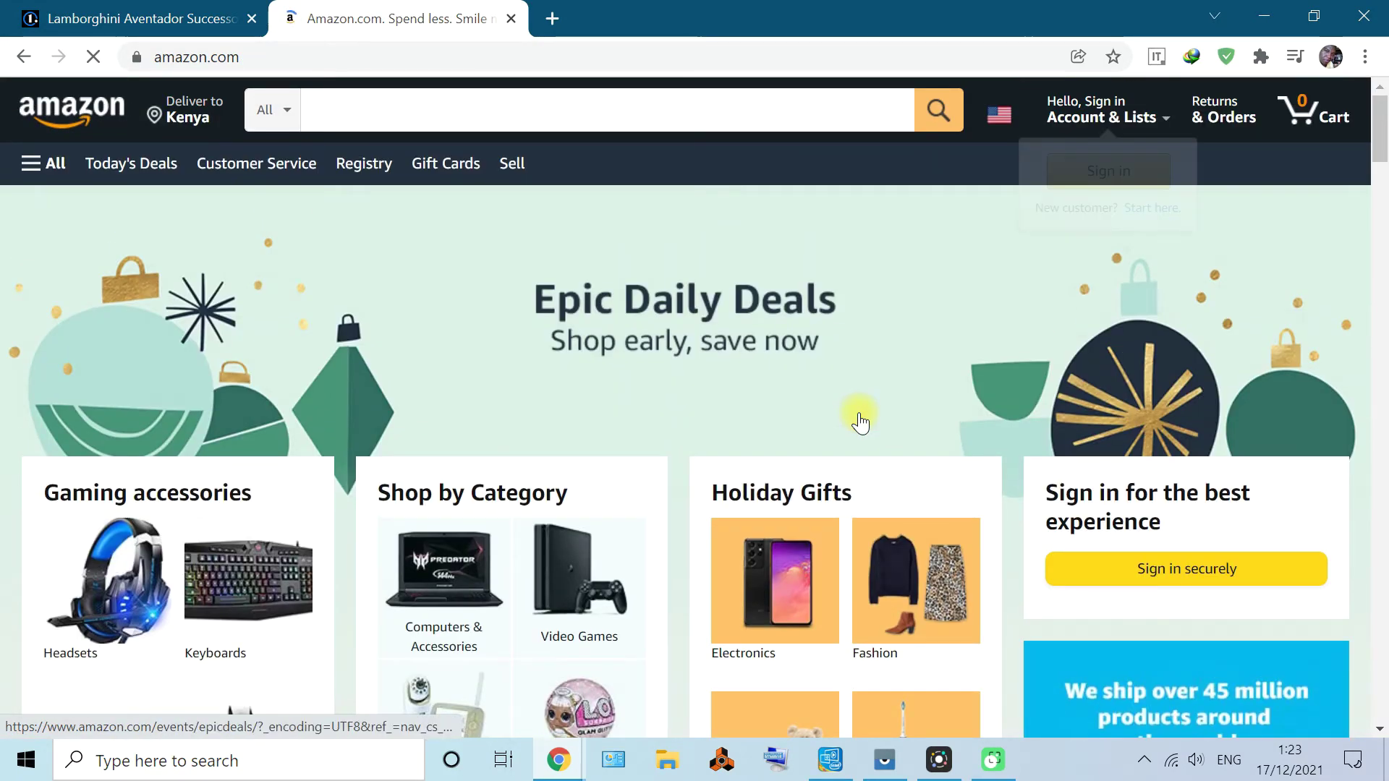
pyautogui.scroll(-10, 860, 420)
pyautogui.scroll(-4, 860, 422)
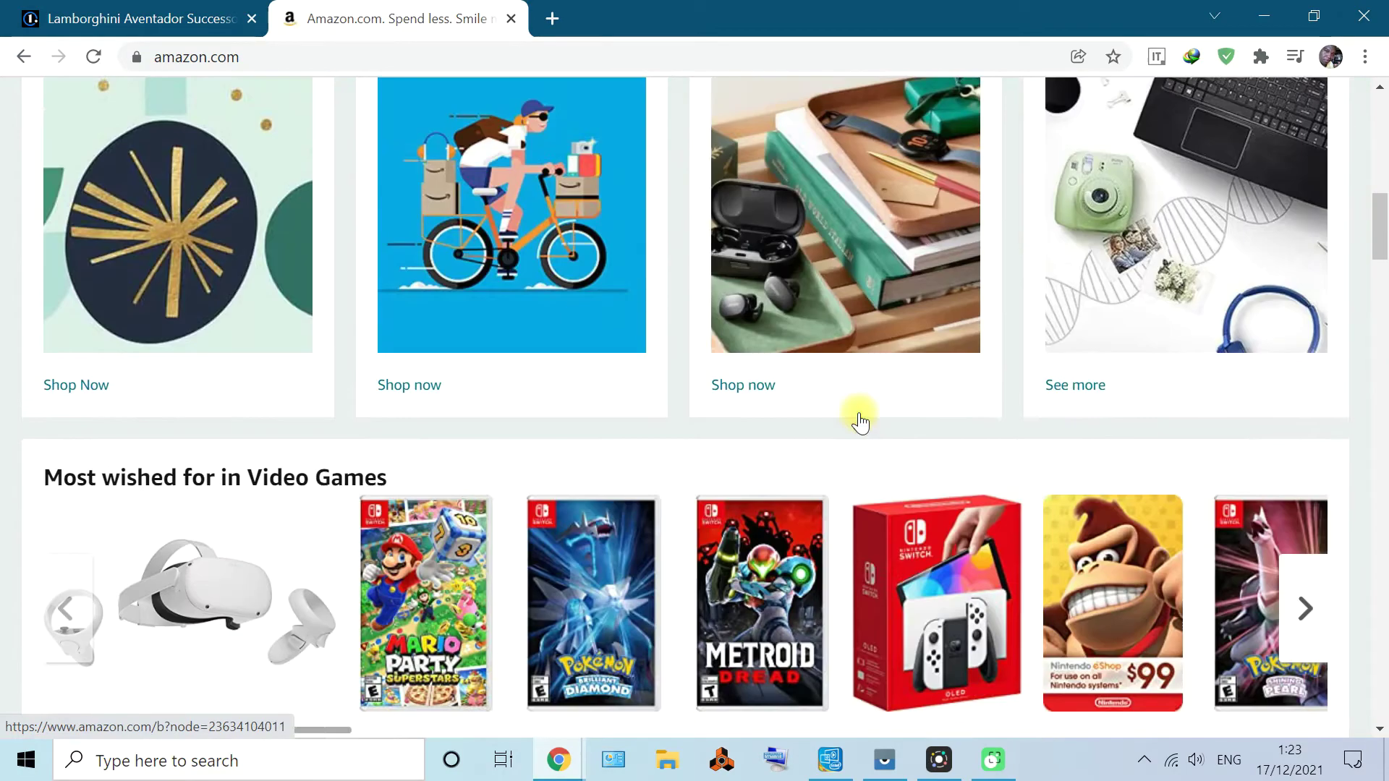
pyautogui.scroll(-5, 1075, 479)
pyautogui.scroll(-6, 682, 511)
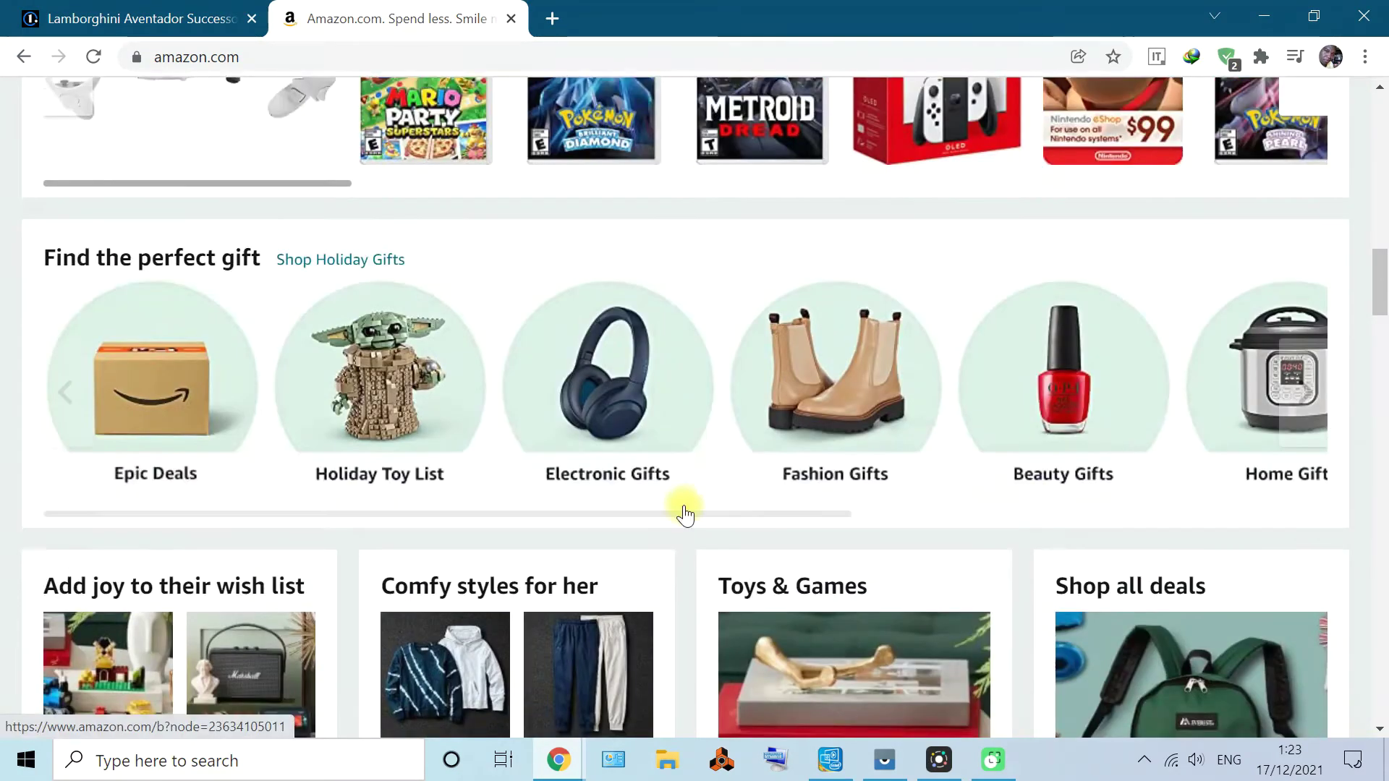
# Open Epic Daily Deals and pick the Up to 20% Off Samsung Phones deal
pyautogui.click(682, 511)
pyautogui.scroll(-5, 814, 518)
pyautogui.scroll(-6, 995, 331)
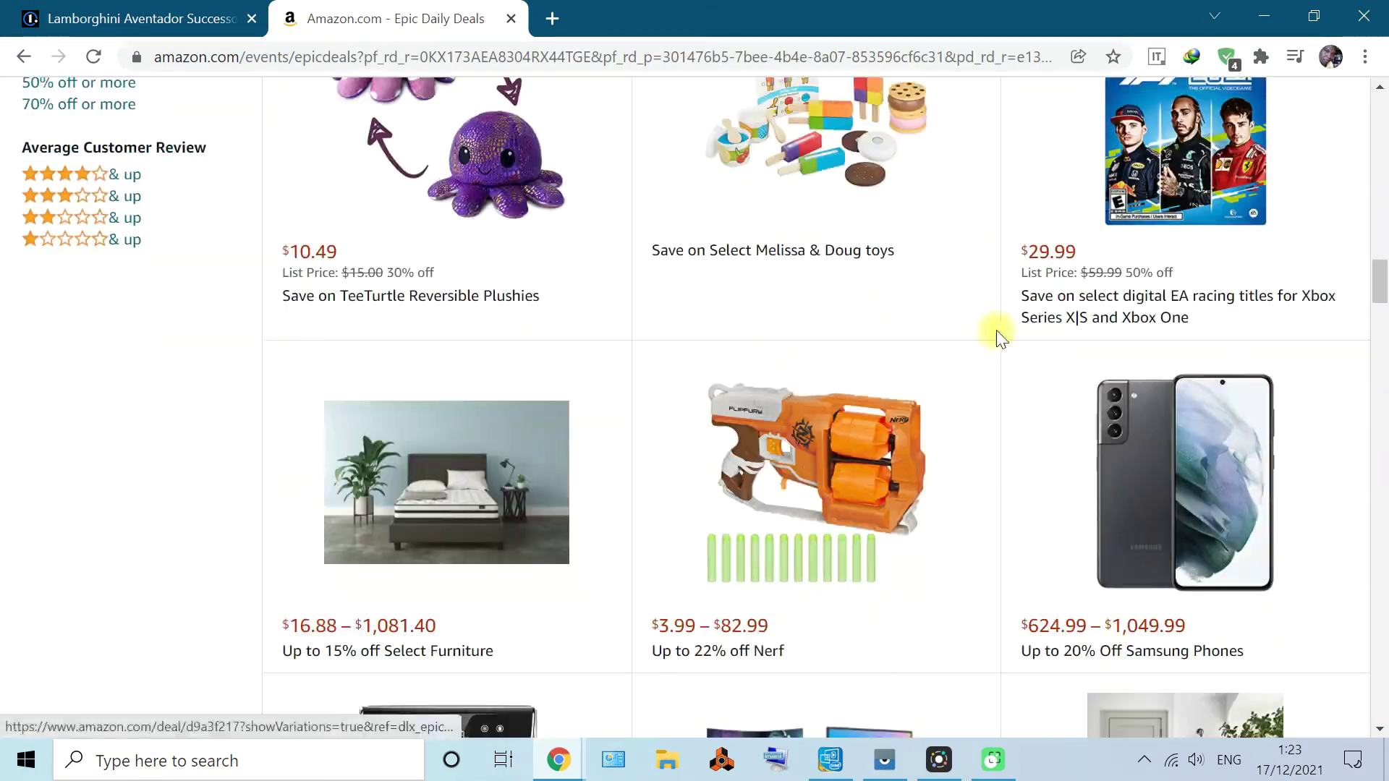
pyautogui.scroll(-6, 561, 434)
pyautogui.scroll(5, 1215, 420)
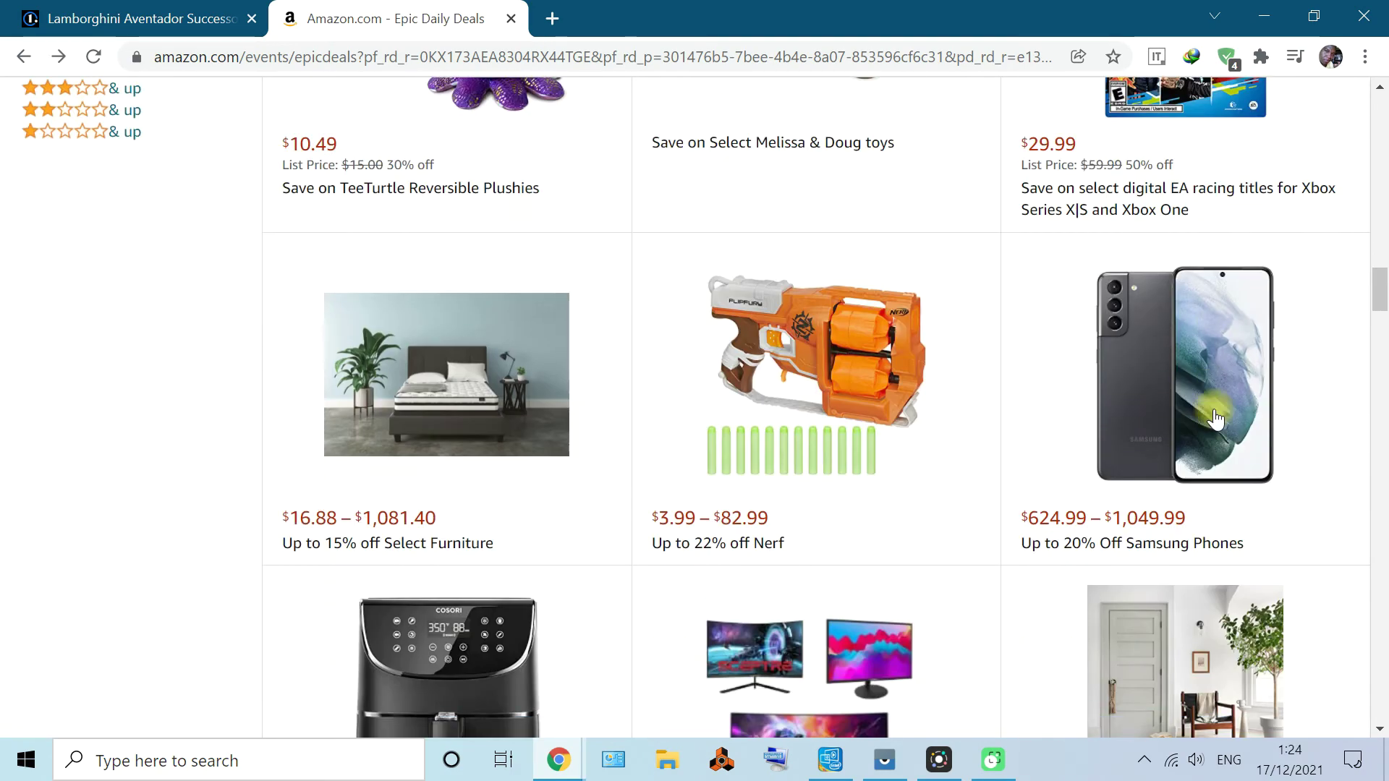
pyautogui.click(1197, 355)
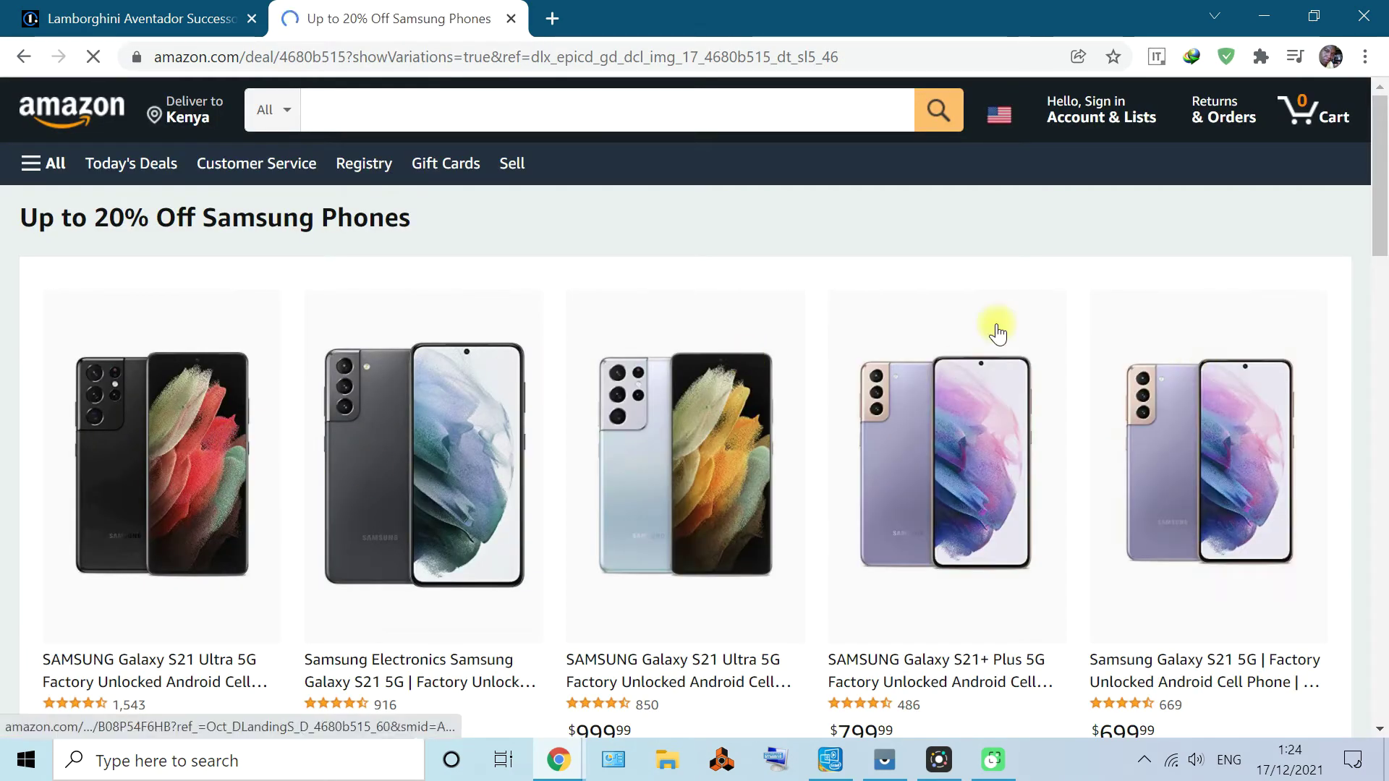
# Open the Galaxy S21 Ultra listing and expand its main phone photo
pyautogui.click(1060, 314)
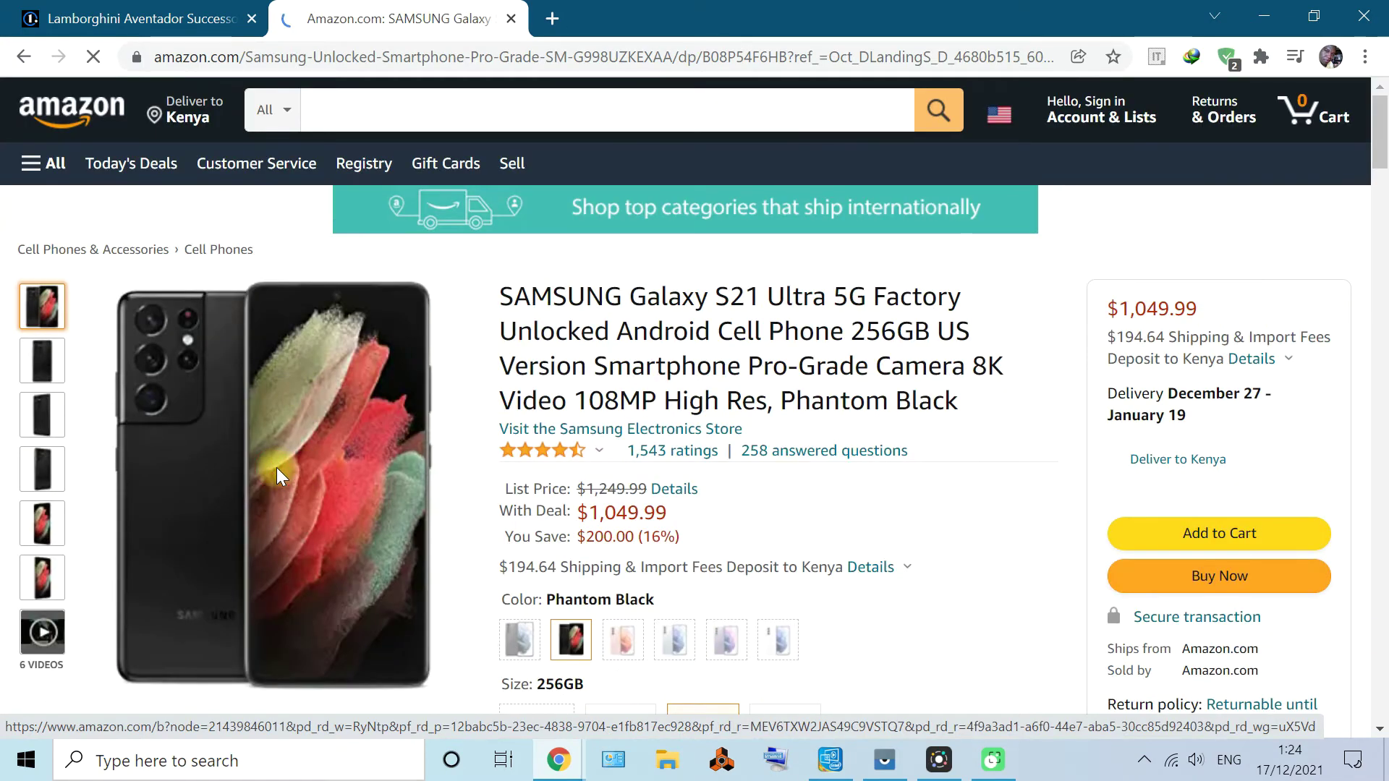
pyautogui.moveTo(310, 449)
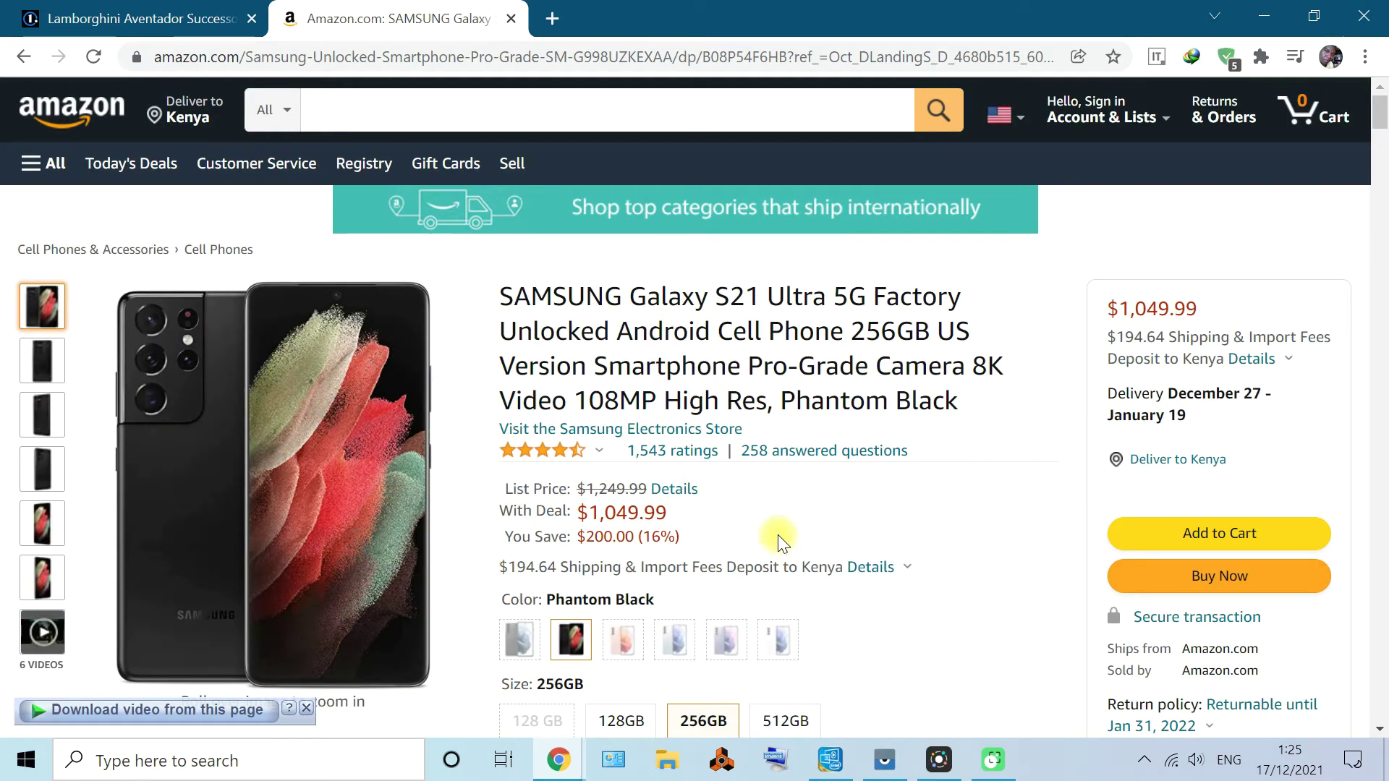
pyautogui.moveTo(288, 502)
pyautogui.scroll(-3, 297, 496)
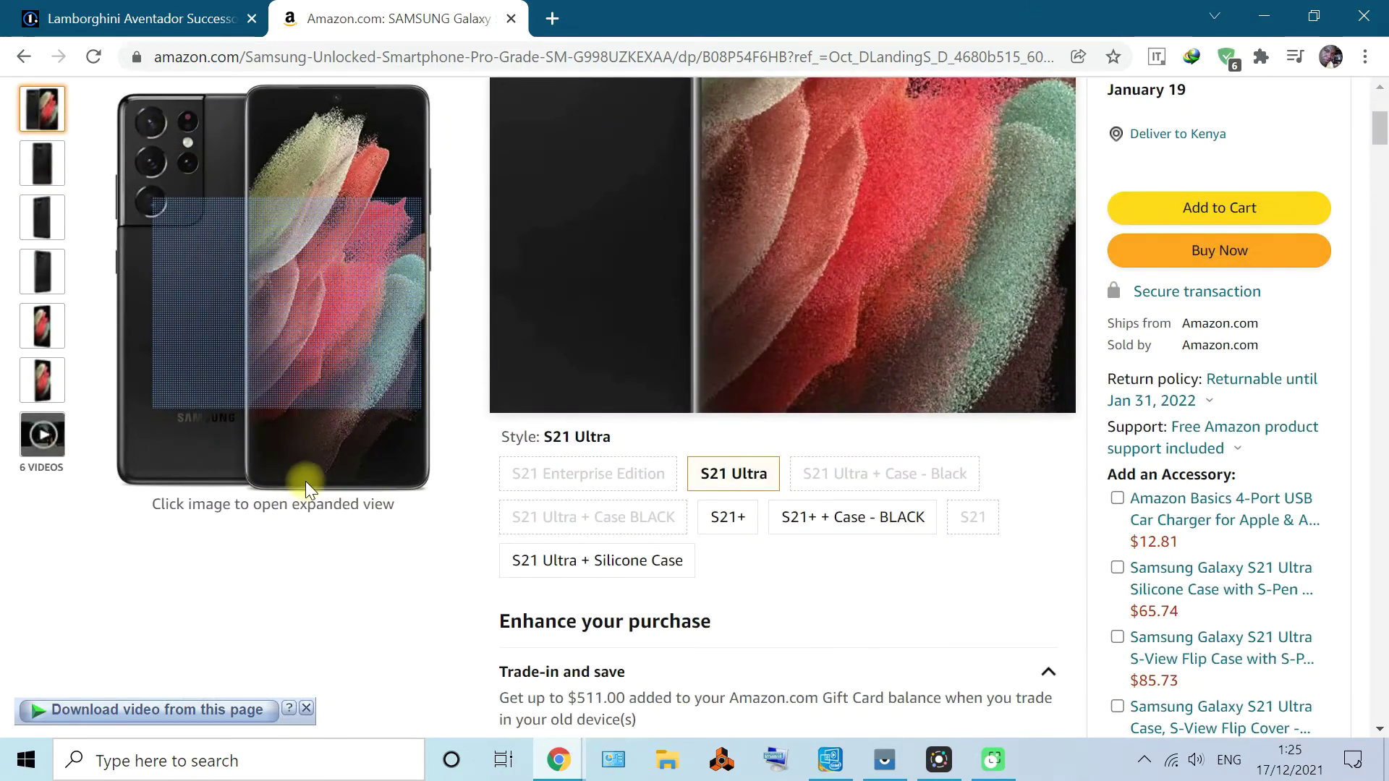
pyautogui.click(305, 480)
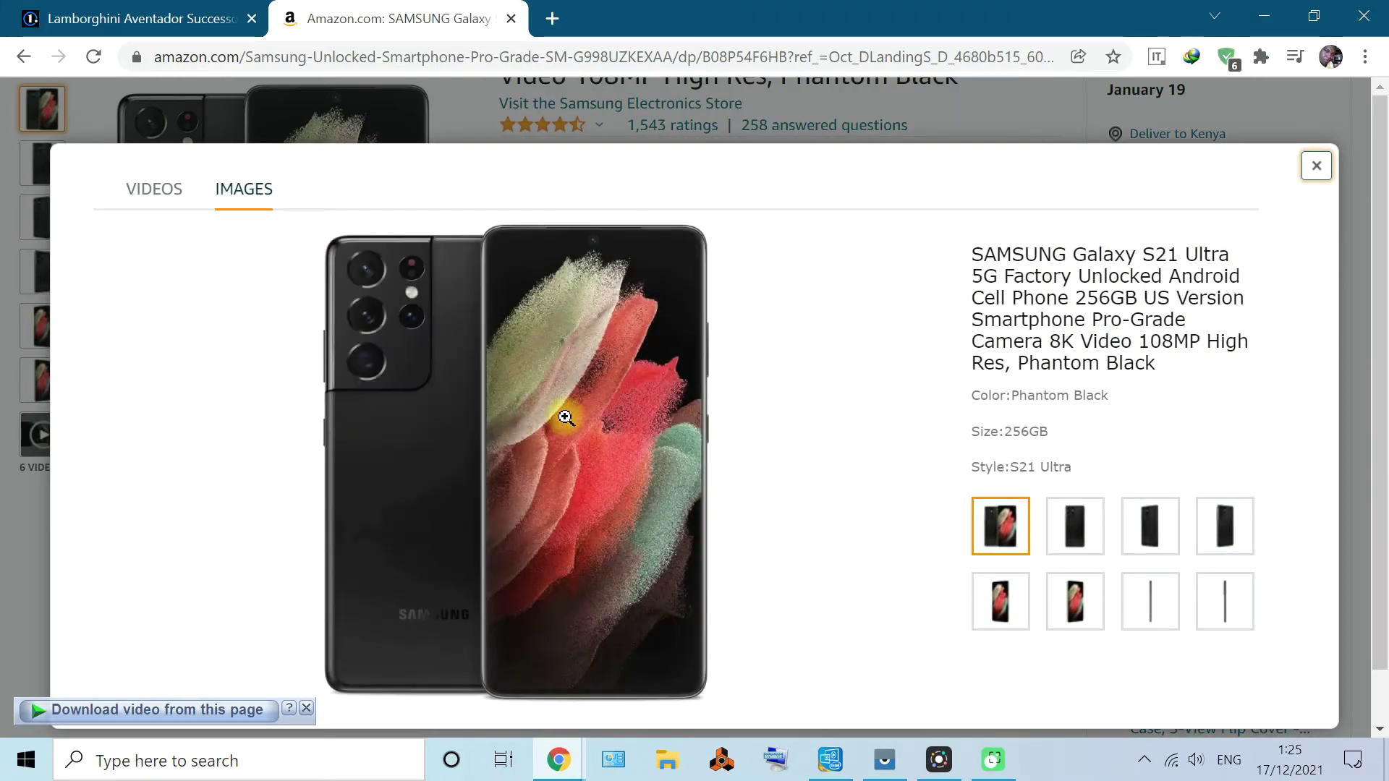
# Dismiss the video bar and drag the phone image onto the desktop as 61O45C5qASL._AC_SL1000_.jpg
pyautogui.click(306, 708)
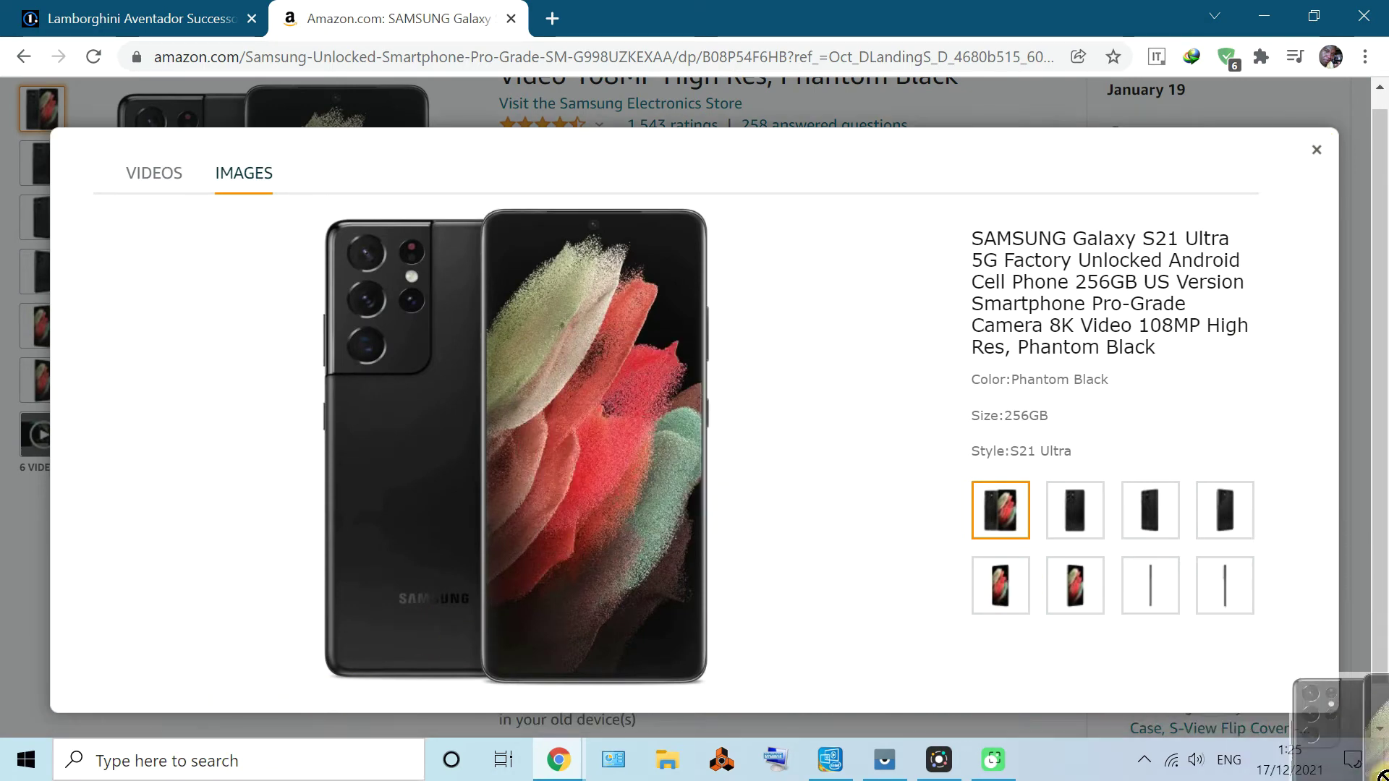
pyautogui.moveTo(1382, 775); pyautogui.dragTo(1047, 464)
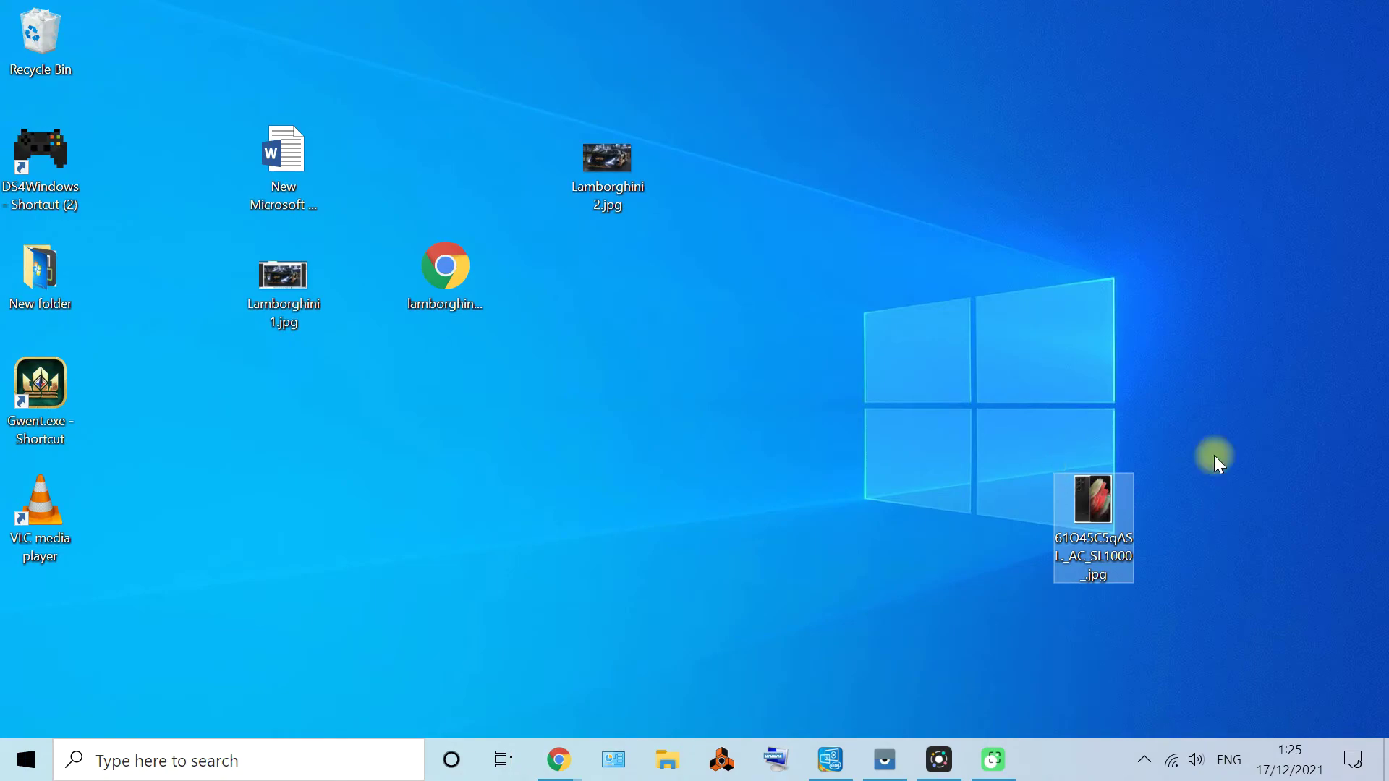
pyautogui.moveTo(558, 760)
pyautogui.click(677, 661)
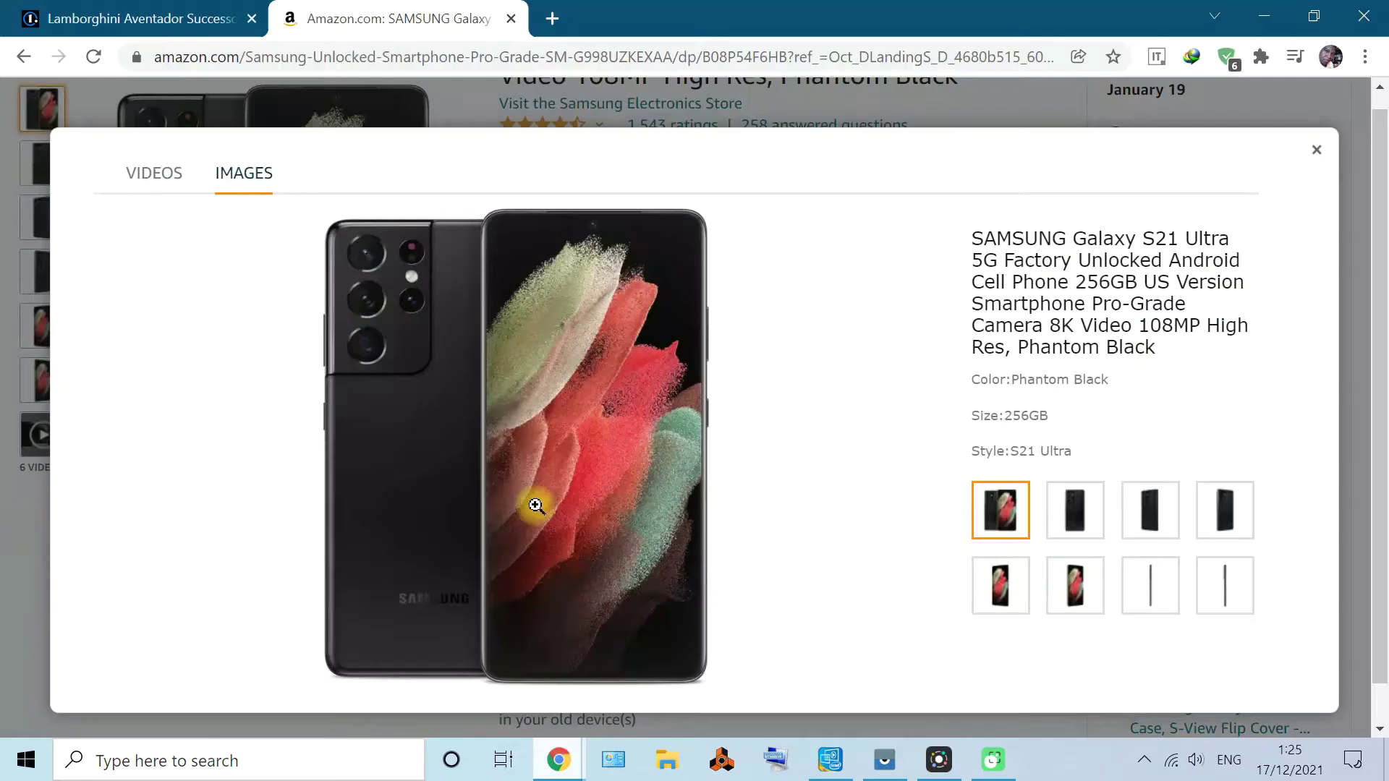
# Download the phone image with IDM into Downloads\Programs, open it, then close Photos
pyautogui.rightClick(501, 405)
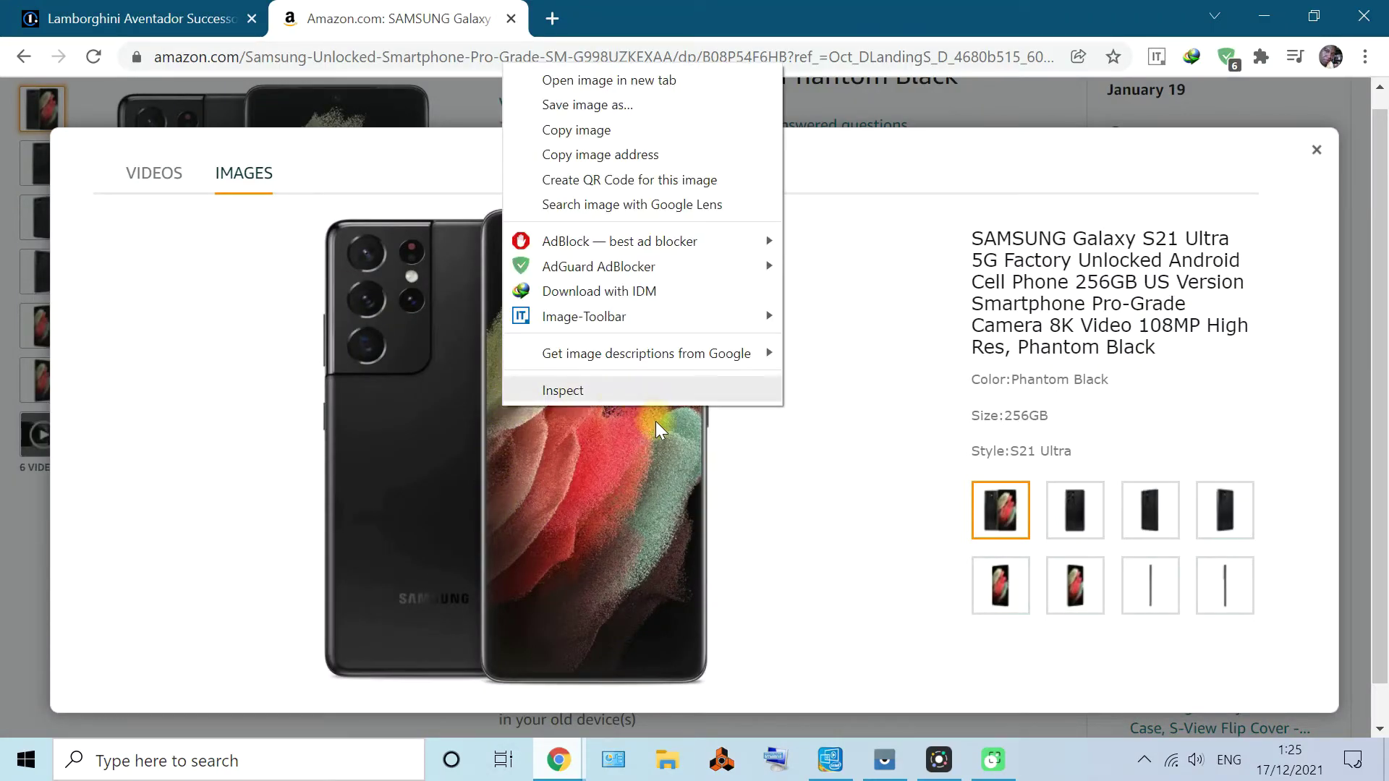
pyautogui.click(592, 292)
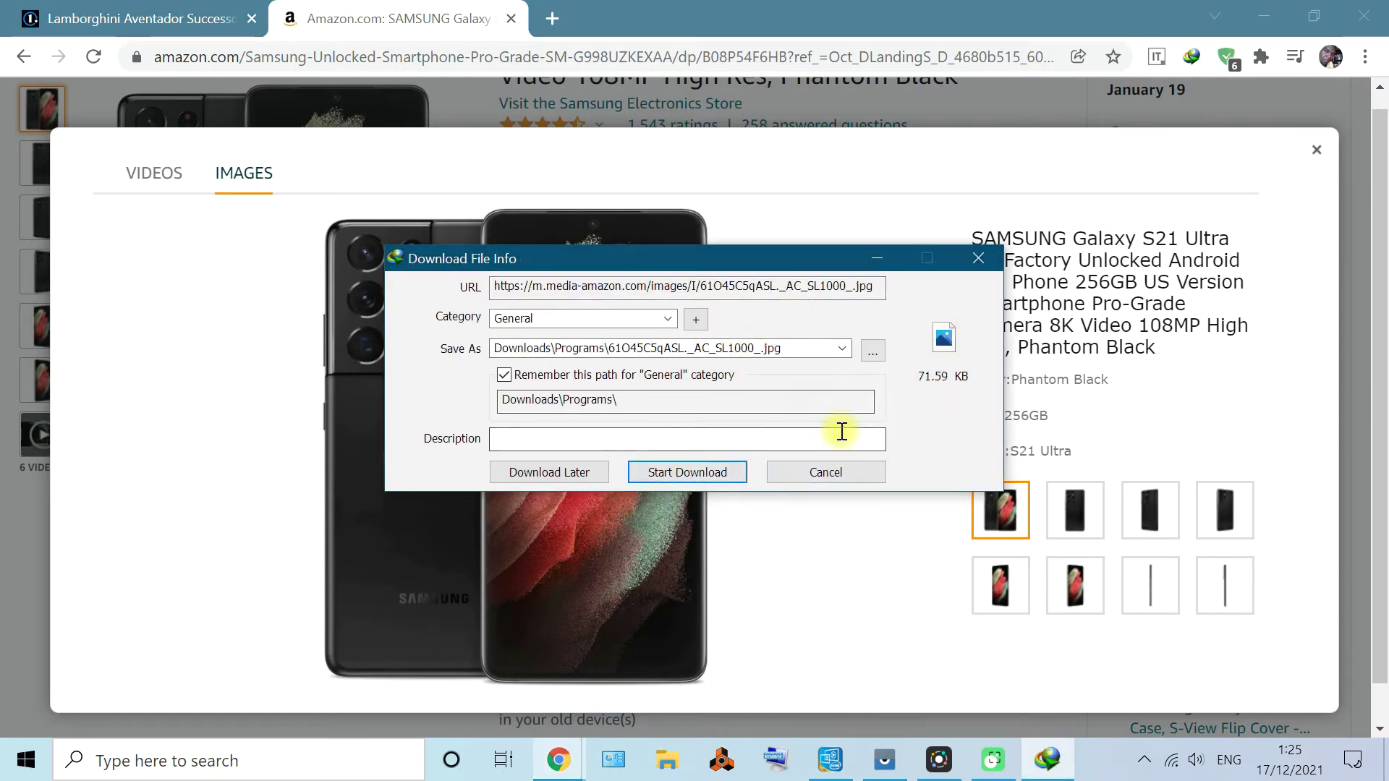
pyautogui.click(722, 472)
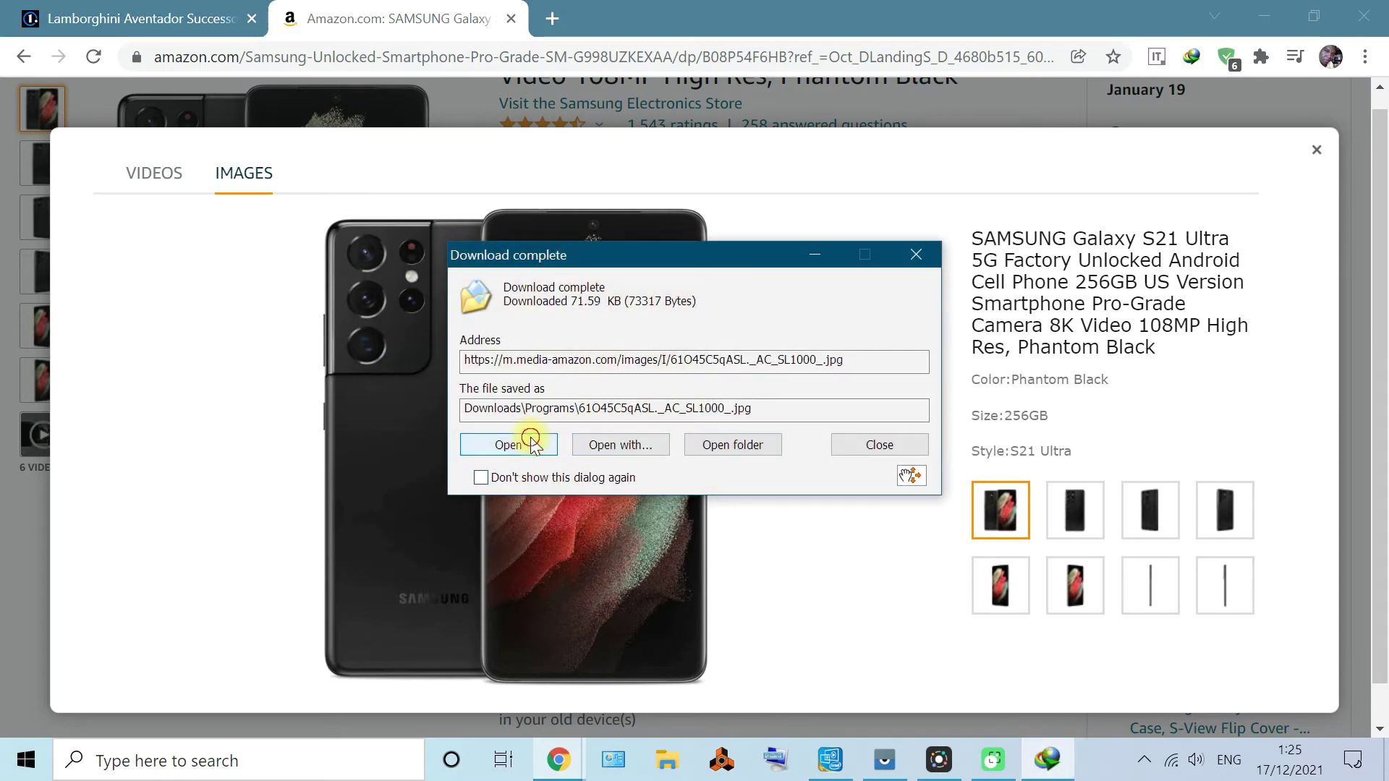
pyautogui.click(531, 443)
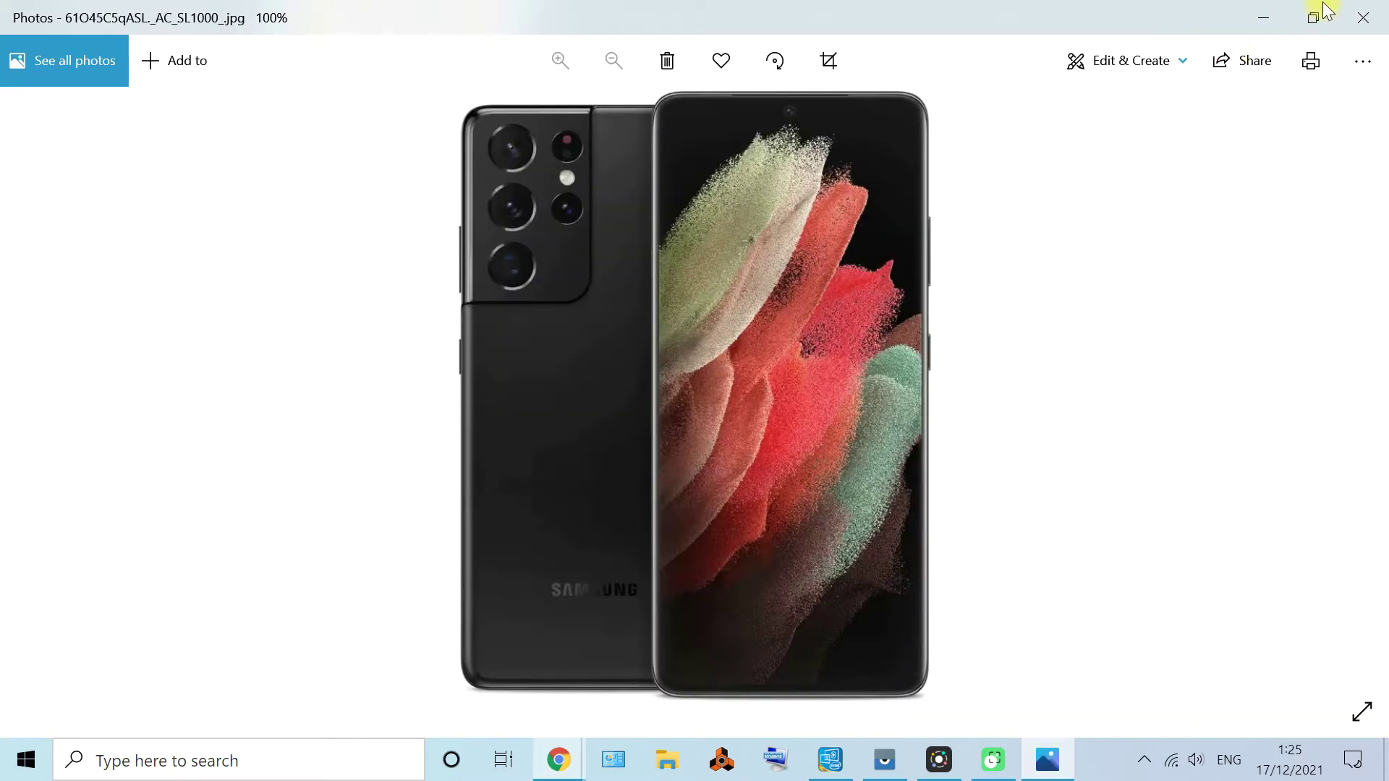
pyautogui.click(1362, 16)
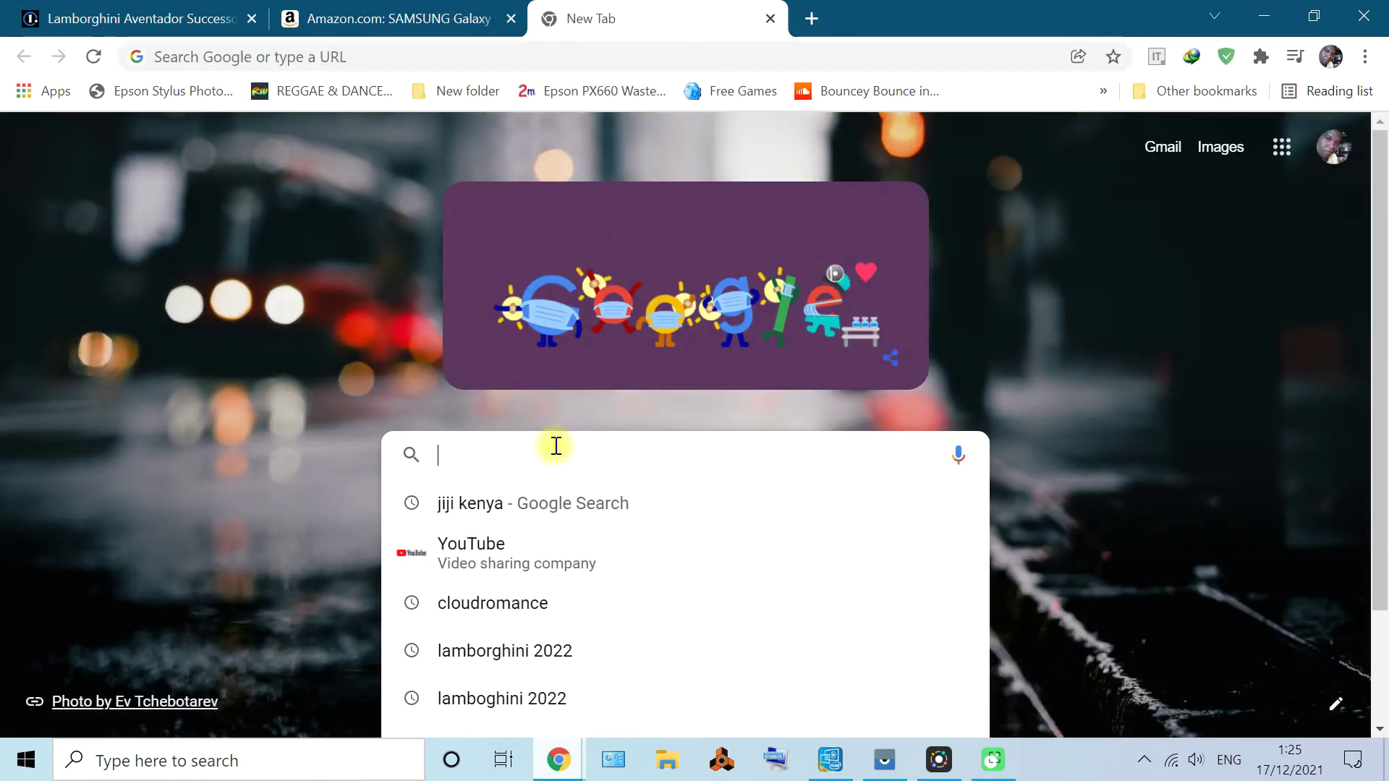
# Search Google for jiji kenya and open the Jiji site
pyautogui.click(597, 512)
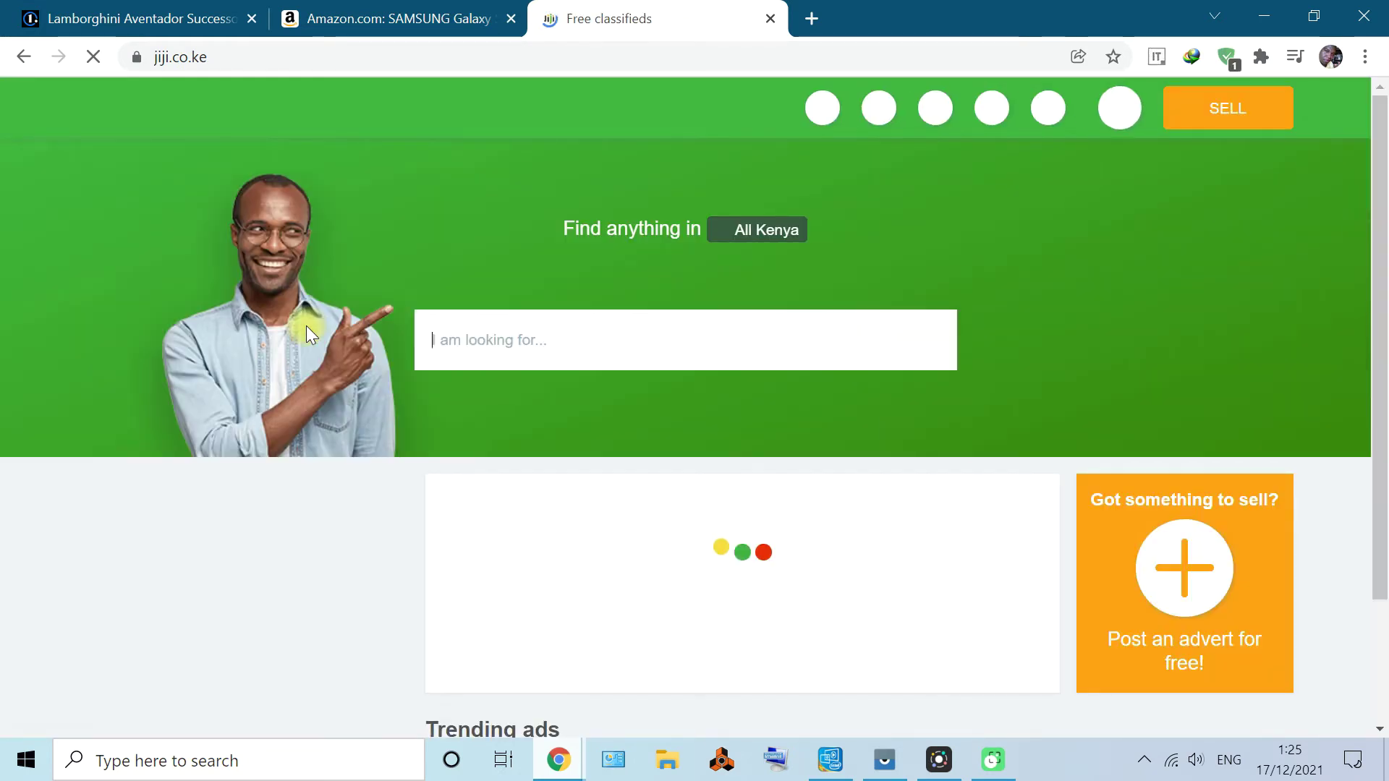
pyautogui.scroll(-4, 493, 310)
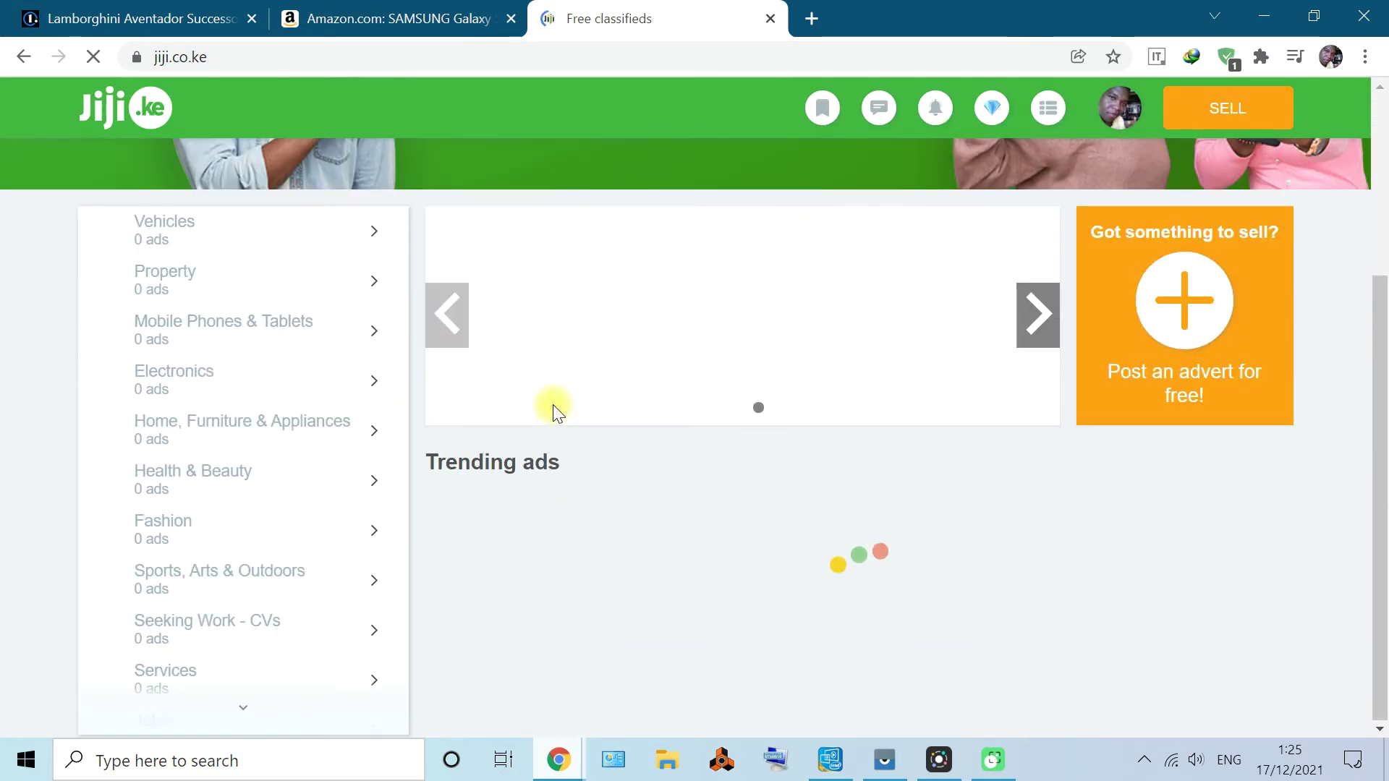
pyautogui.scroll(-6, 553, 411)
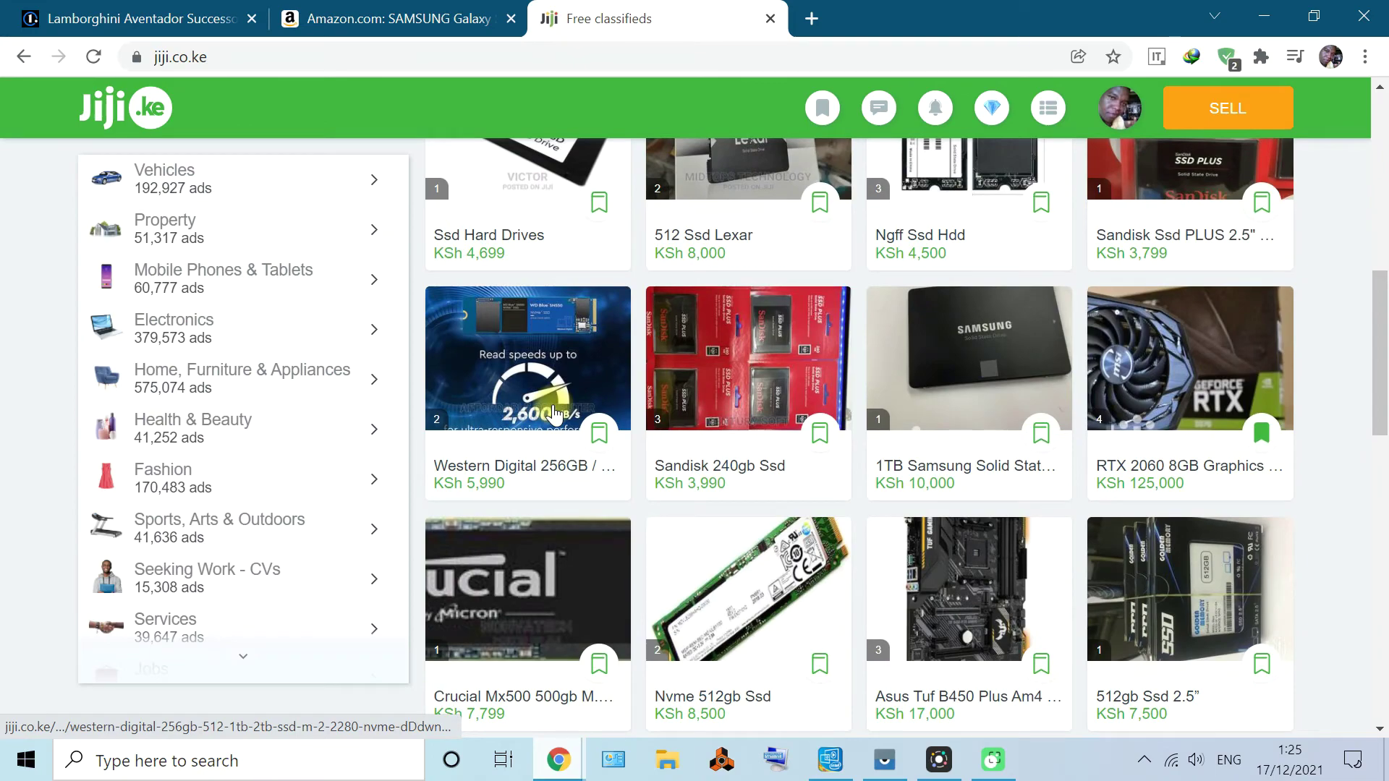
pyautogui.scroll(-9, 553, 415)
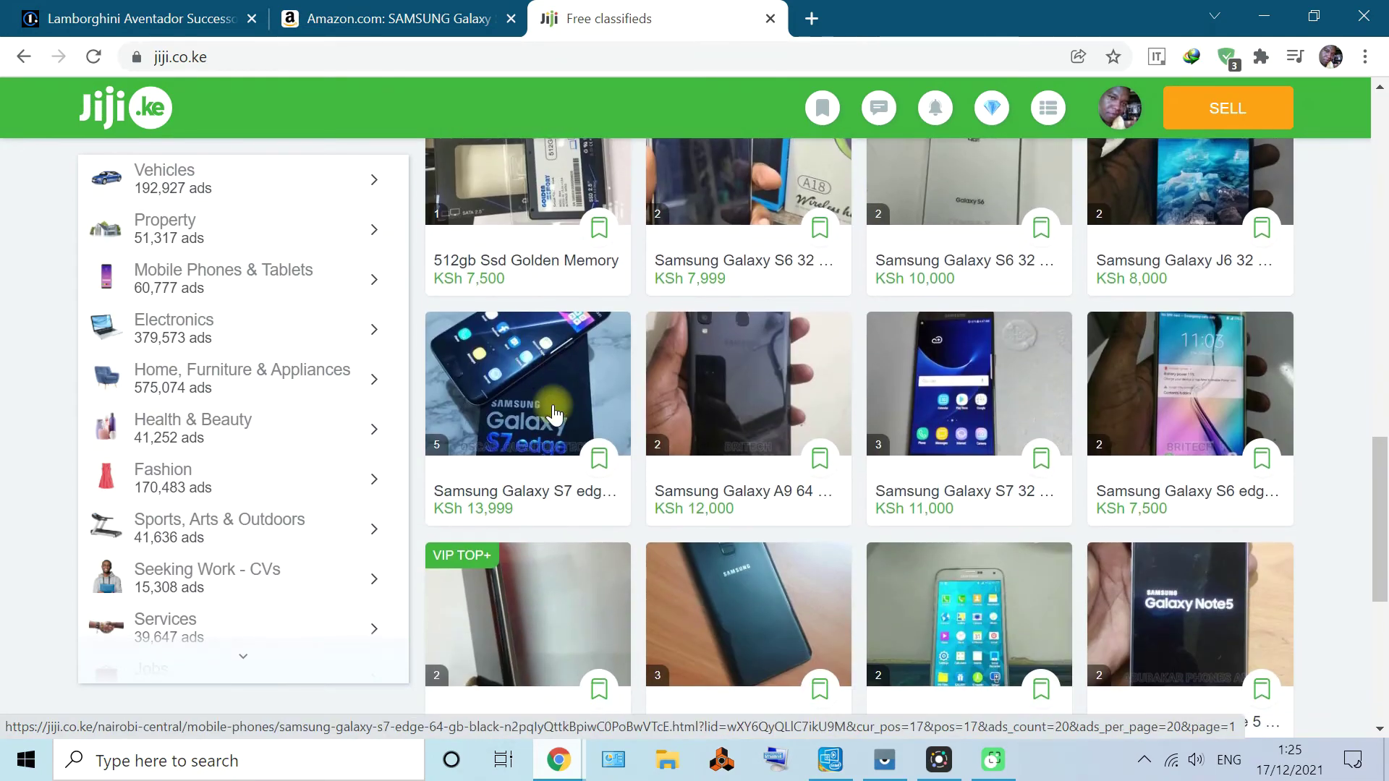
pyautogui.scroll(-6, 553, 414)
pyautogui.scroll(5, 553, 414)
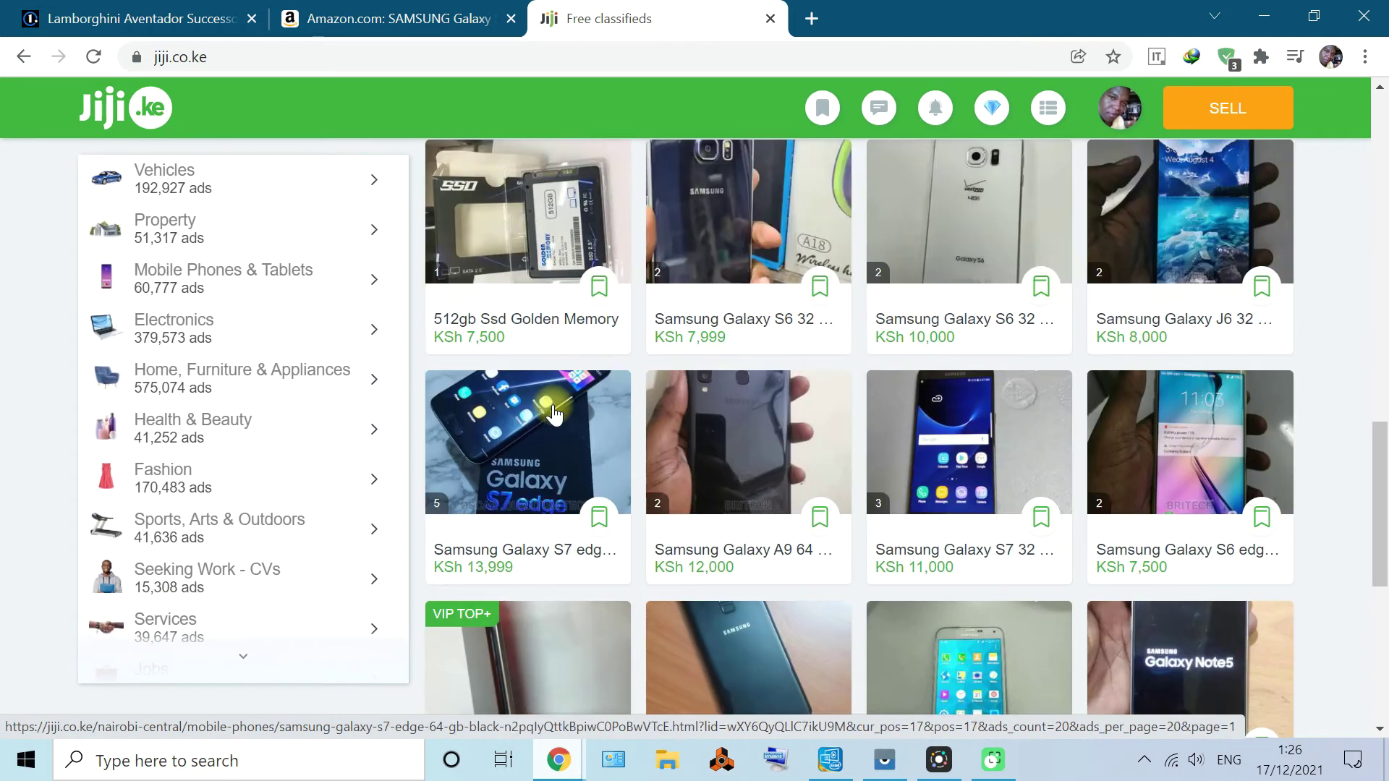
pyautogui.scroll(20, 552, 411)
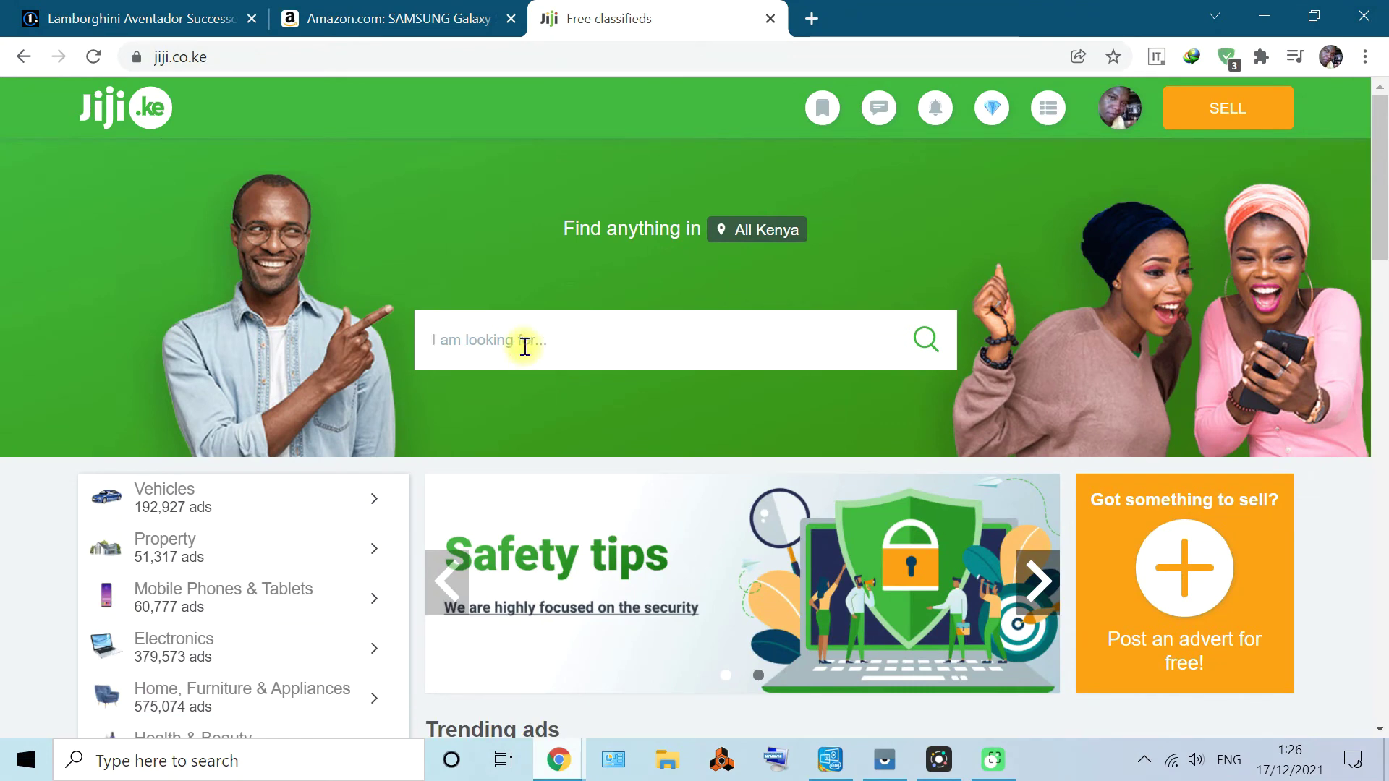
# Search Jiji for 'galaxy s21' and scroll through the results
pyautogui.click(524, 346)
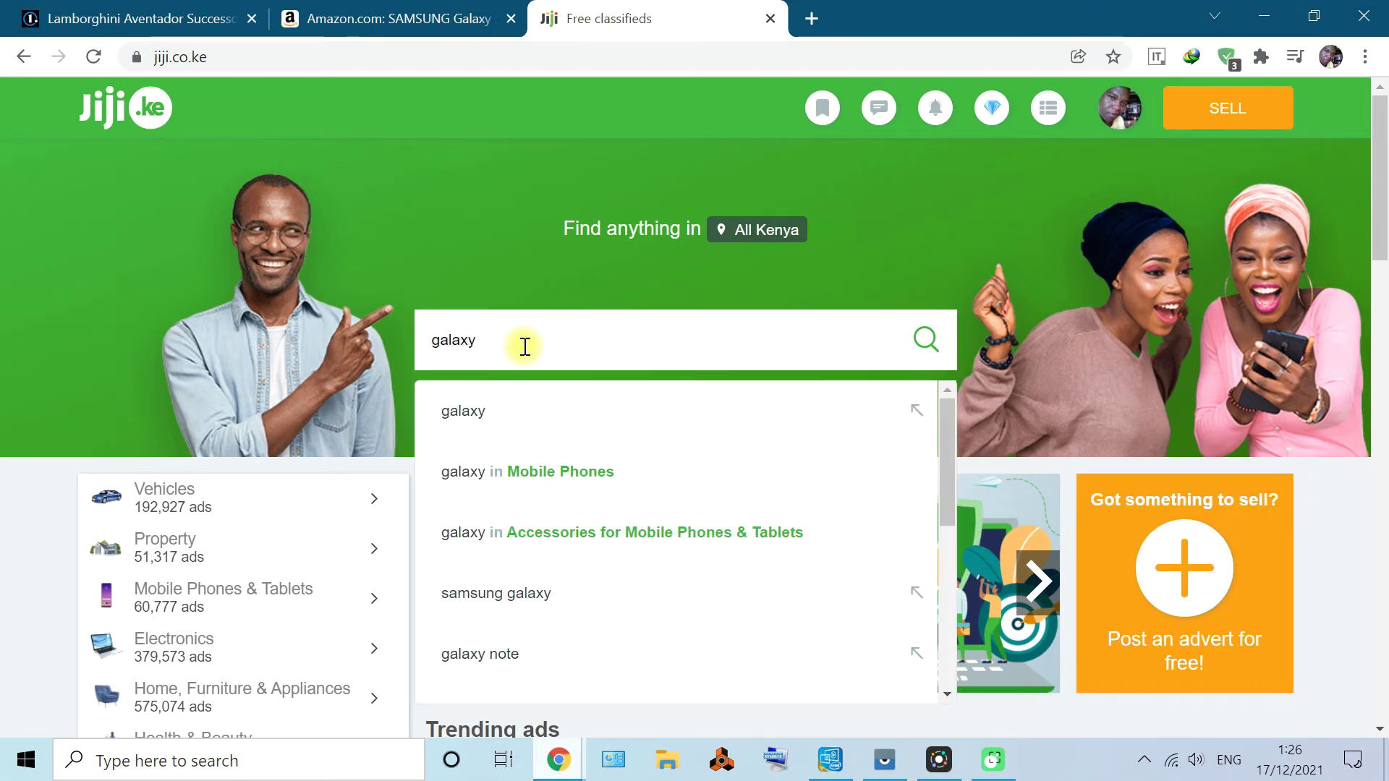
pyautogui.write('galaxy s21')
pyautogui.click(926, 340)
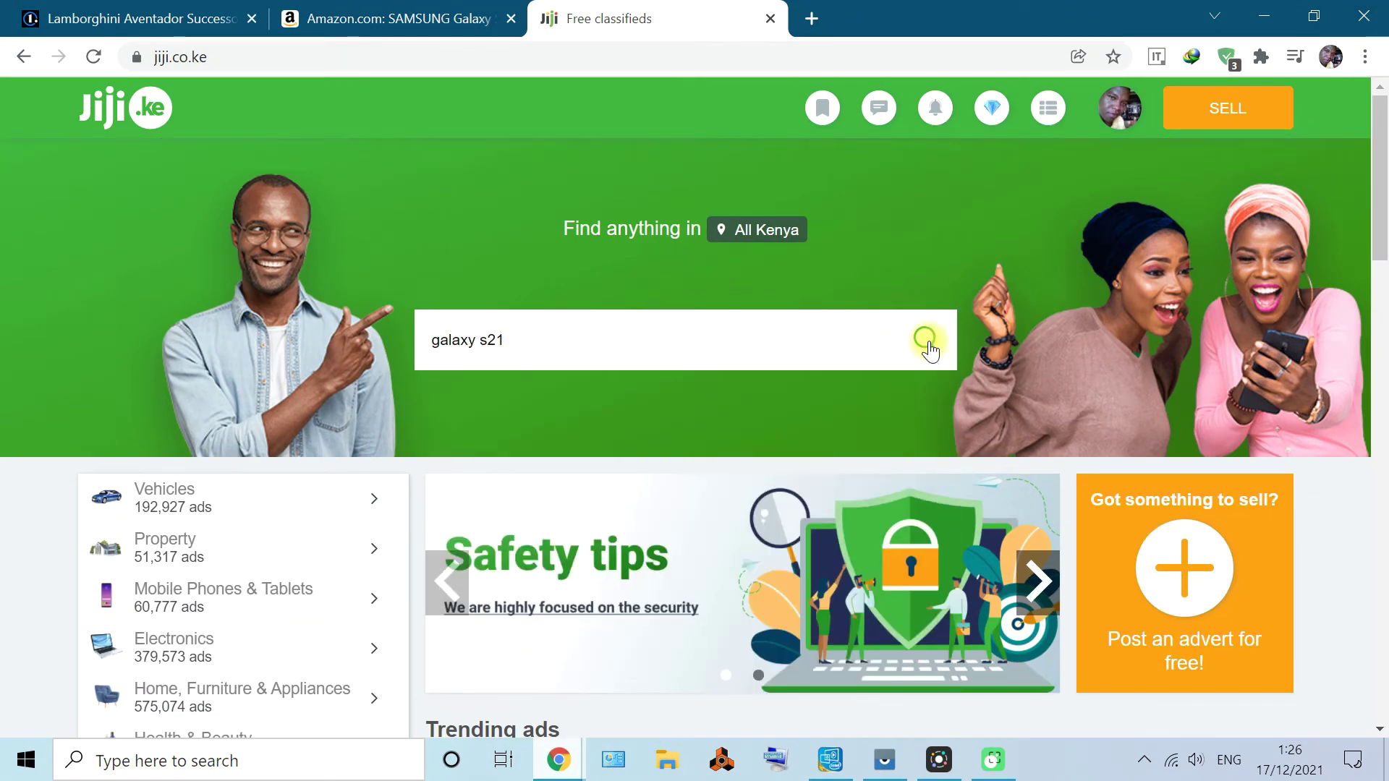
pyautogui.scroll(-15, 904, 428)
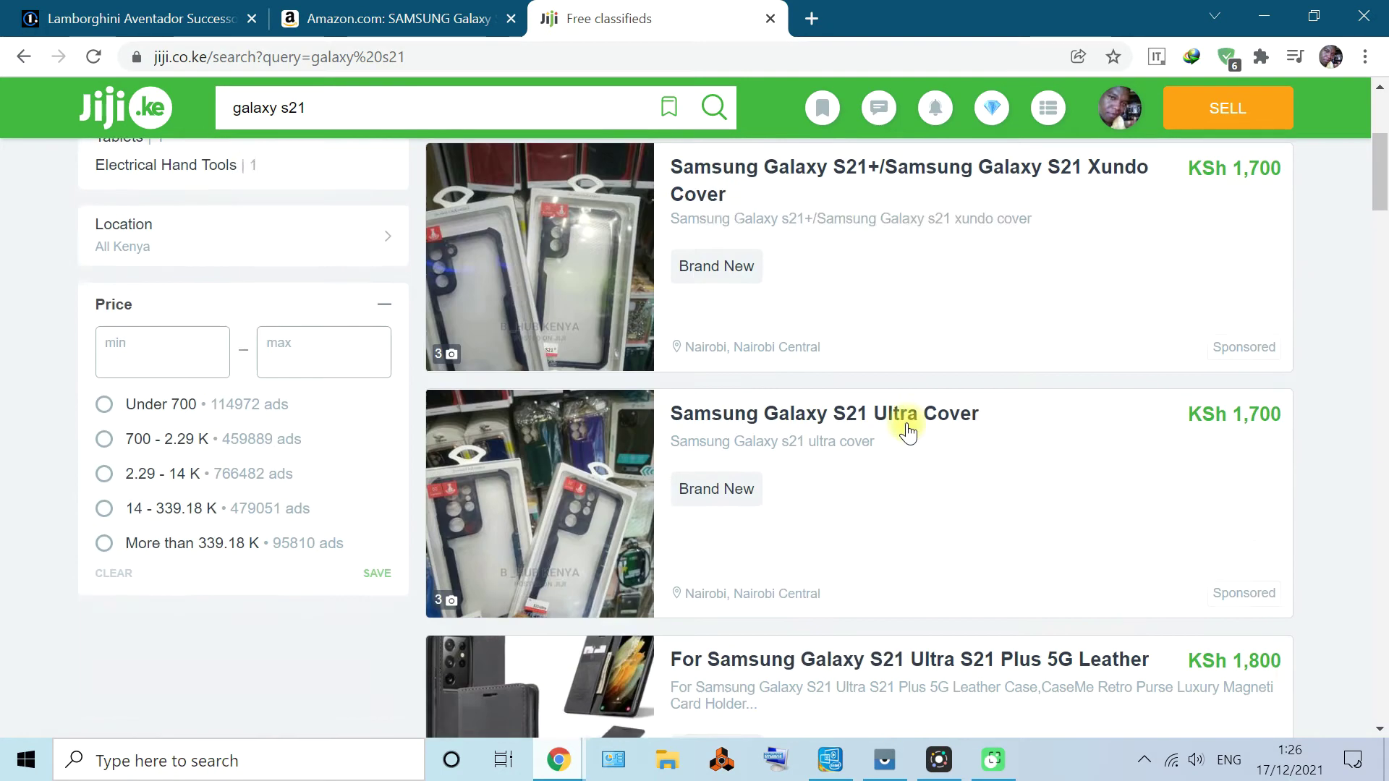
pyautogui.scroll(-20, 908, 431)
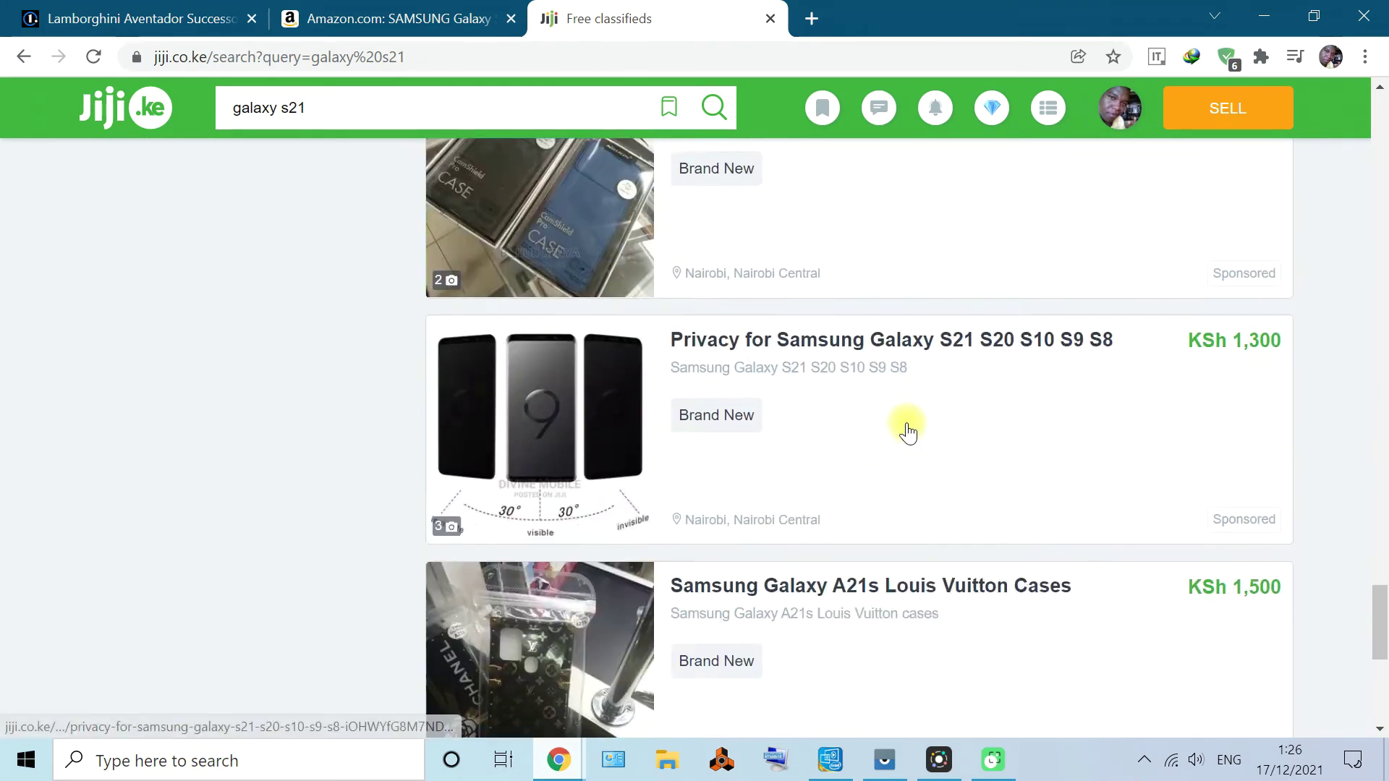
pyautogui.scroll(-20, 907, 431)
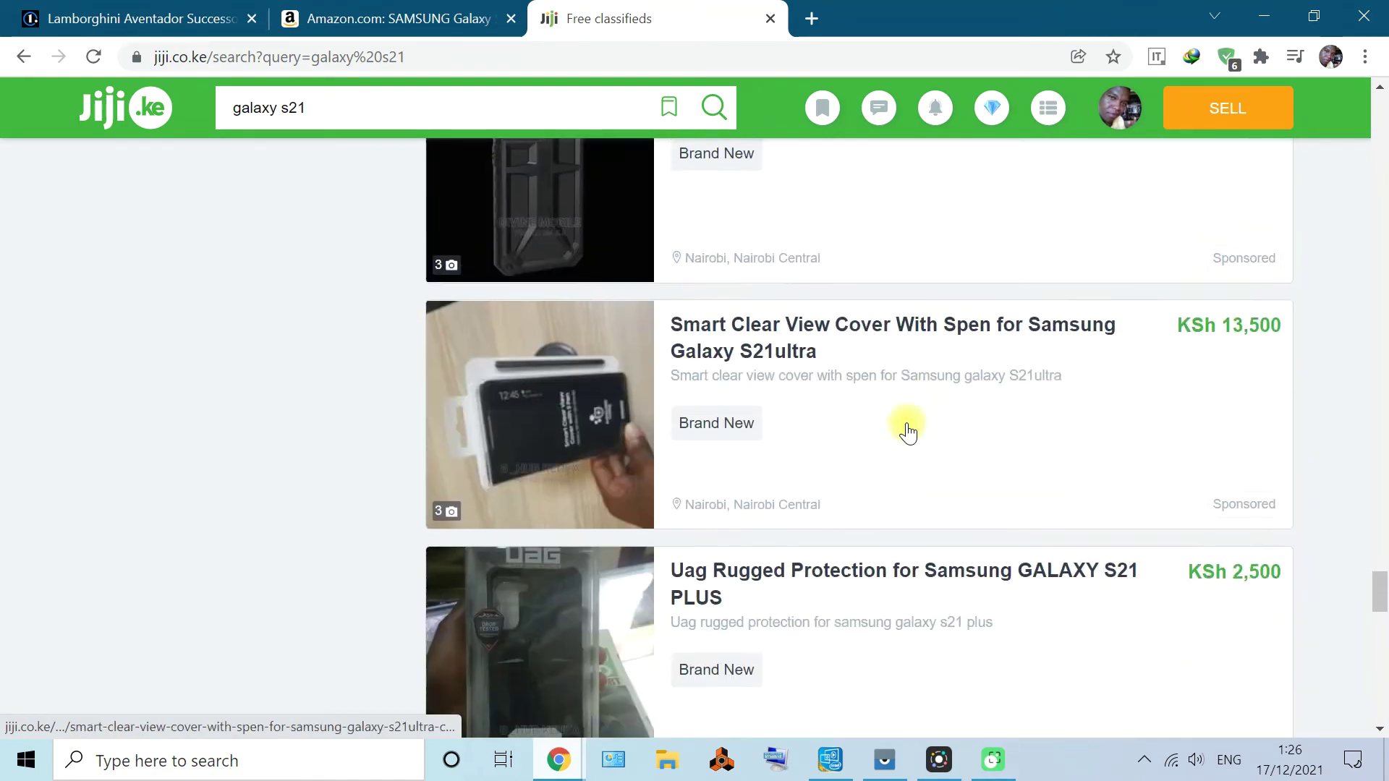
pyautogui.scroll(-15, 908, 432)
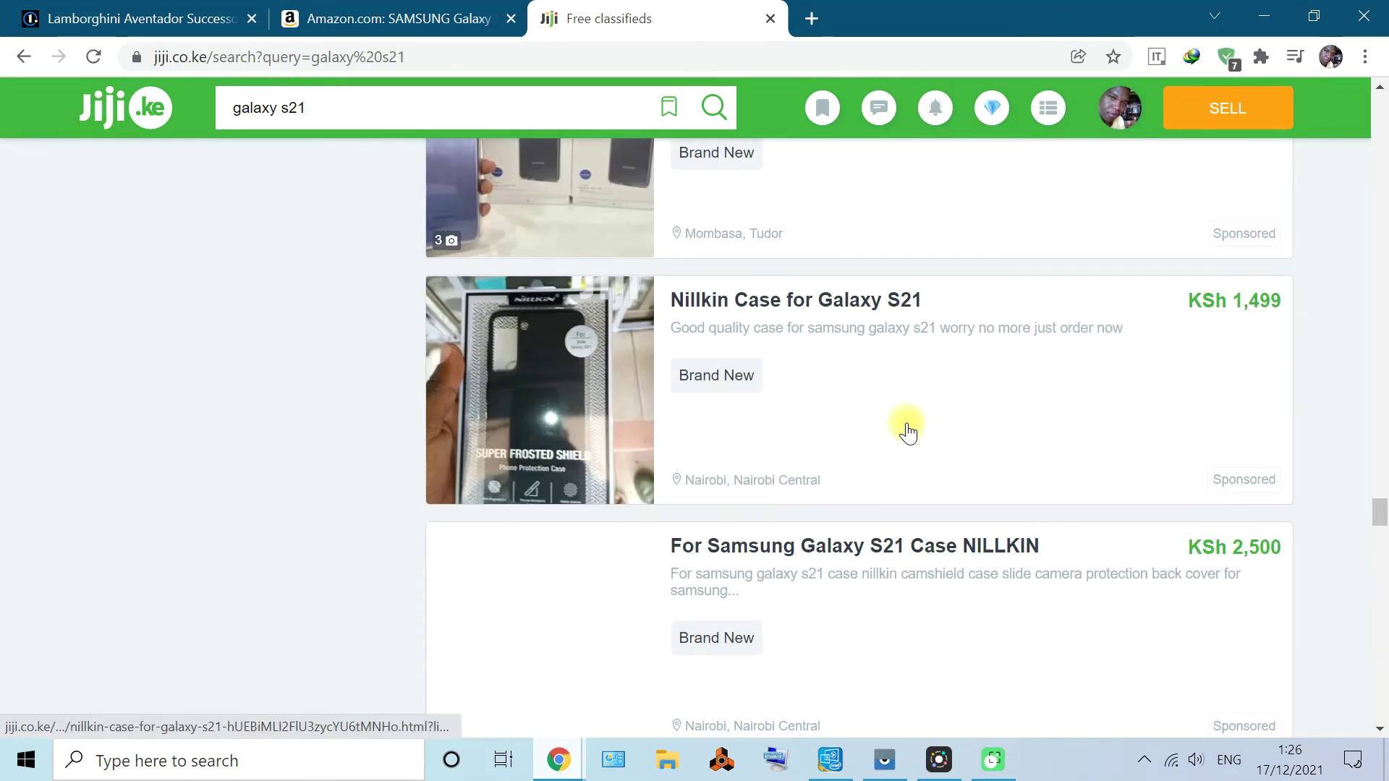
pyautogui.scroll(-20, 907, 432)
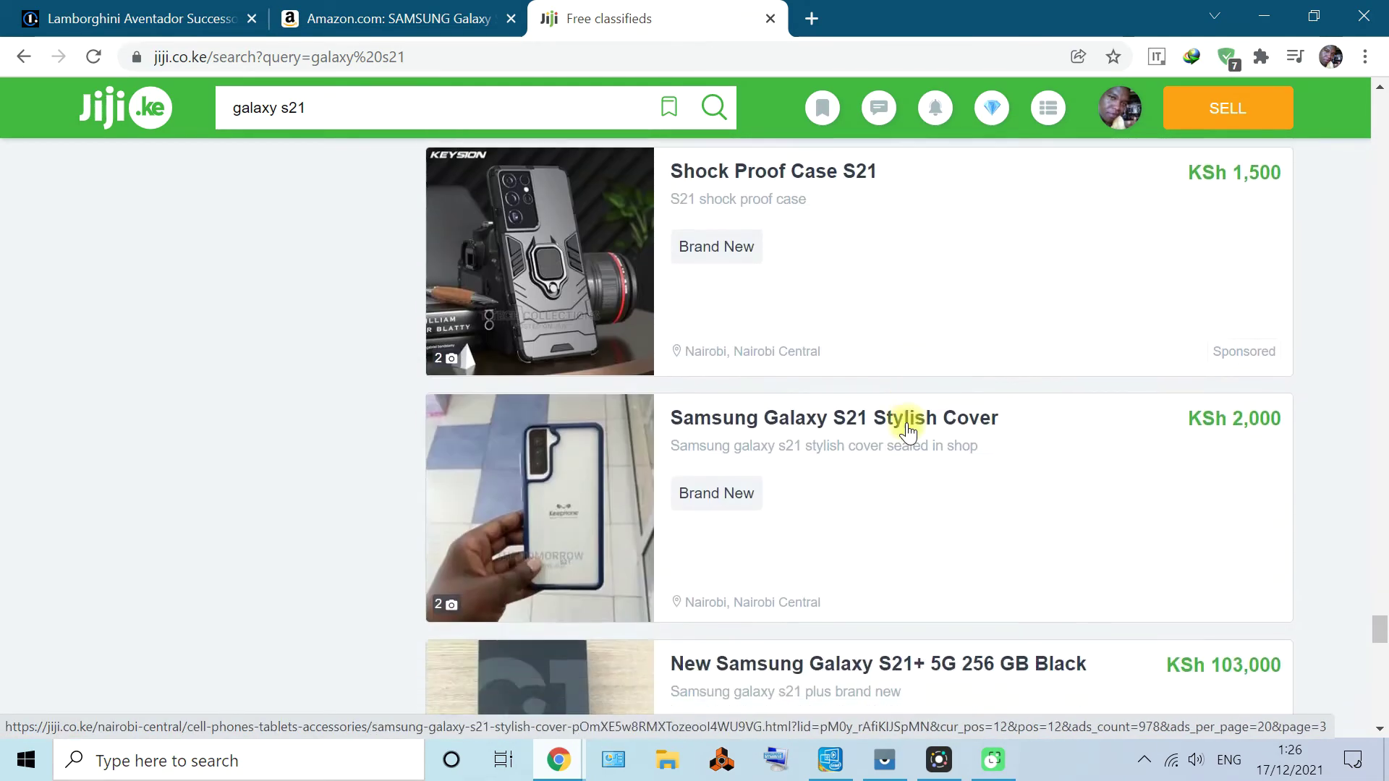
# Browse the Galaxy S21+ listing's photos, ending on the phone's back
pyautogui.click(762, 280)
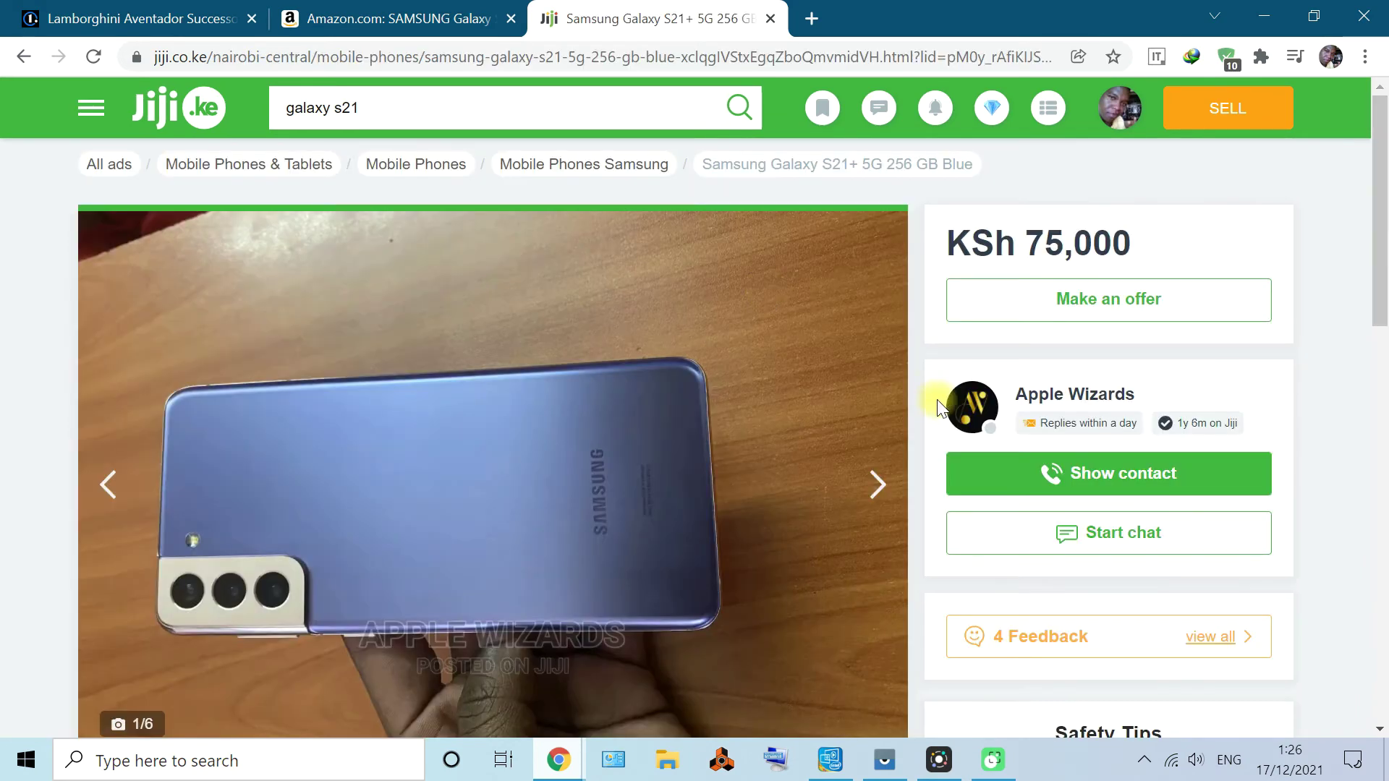
pyautogui.click(877, 479)
pyautogui.click(877, 478)
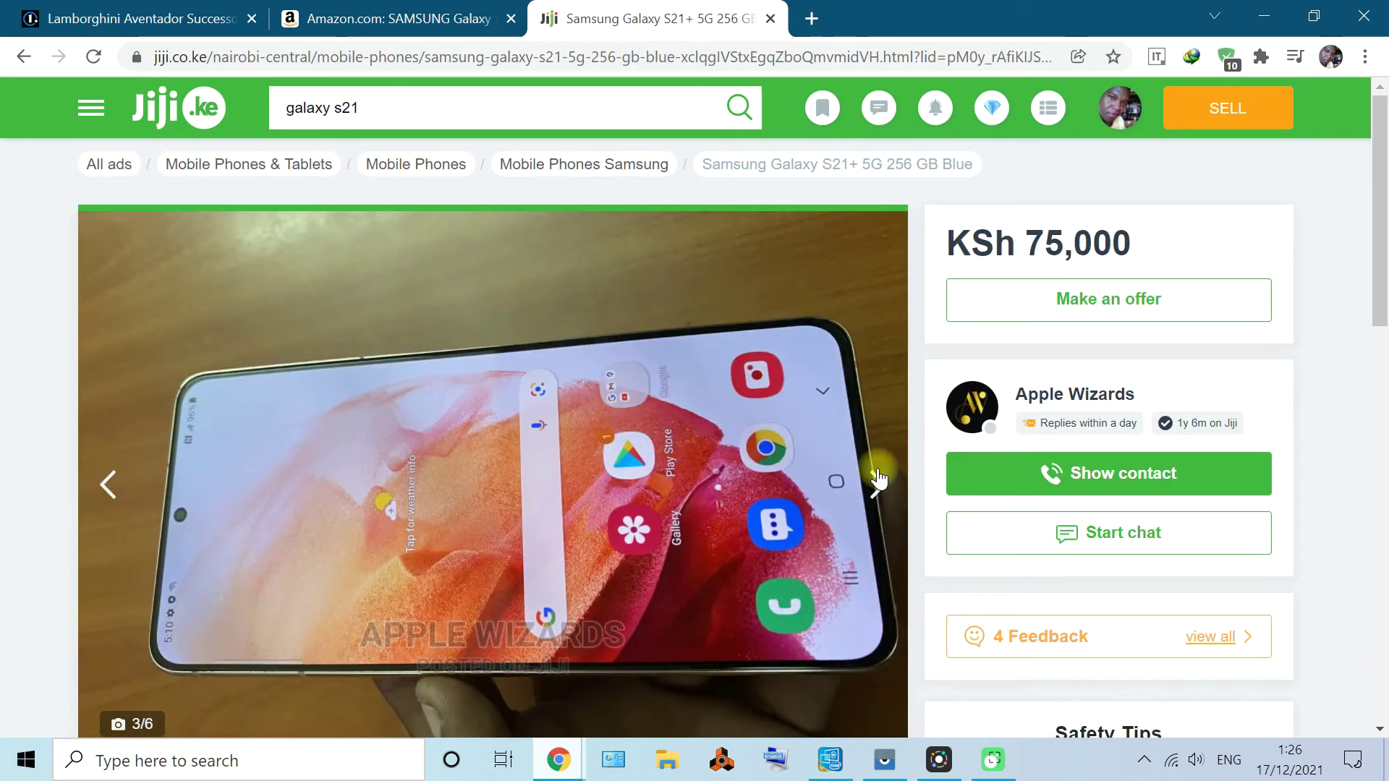
pyautogui.click(877, 479)
pyautogui.scroll(-4, 705, 497)
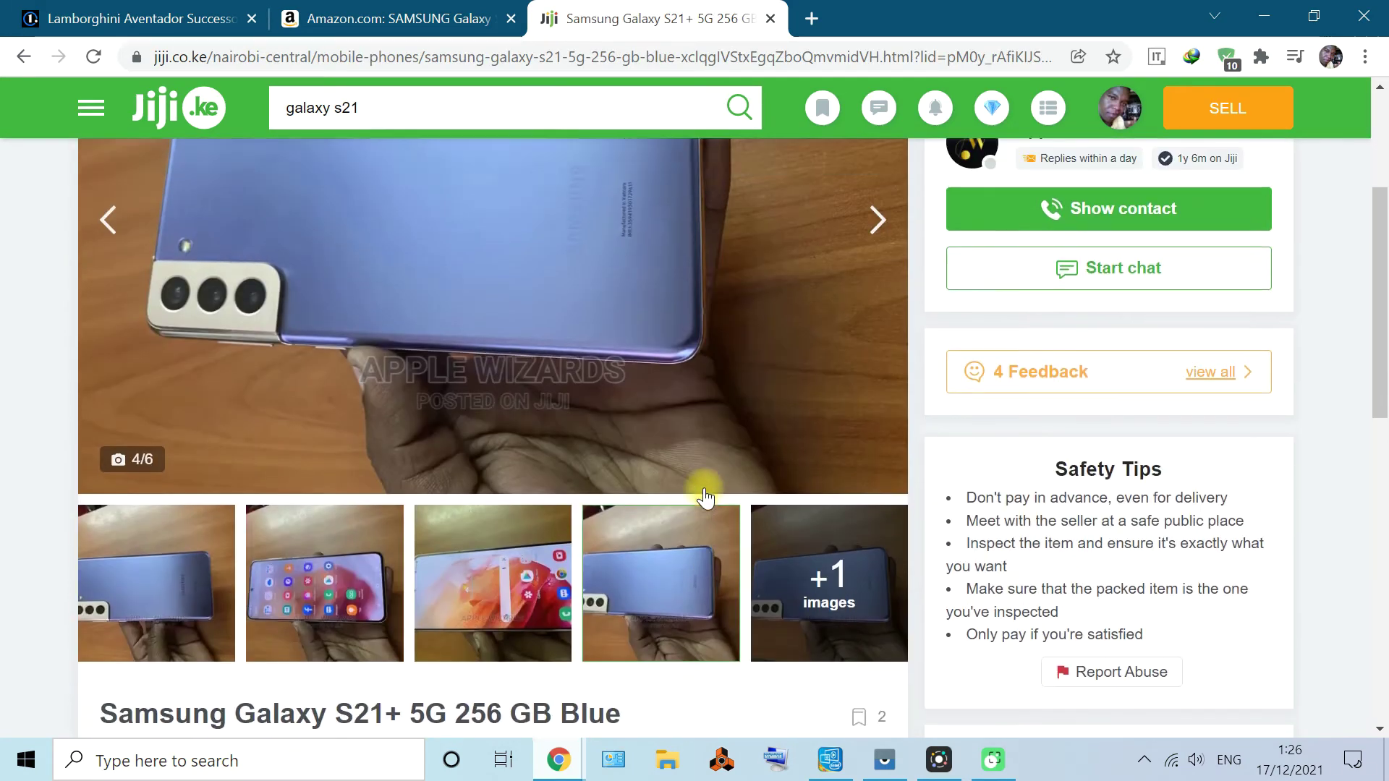
pyautogui.scroll(1, 705, 498)
pyautogui.click(492, 609)
pyautogui.click(673, 614)
pyautogui.click(383, 624)
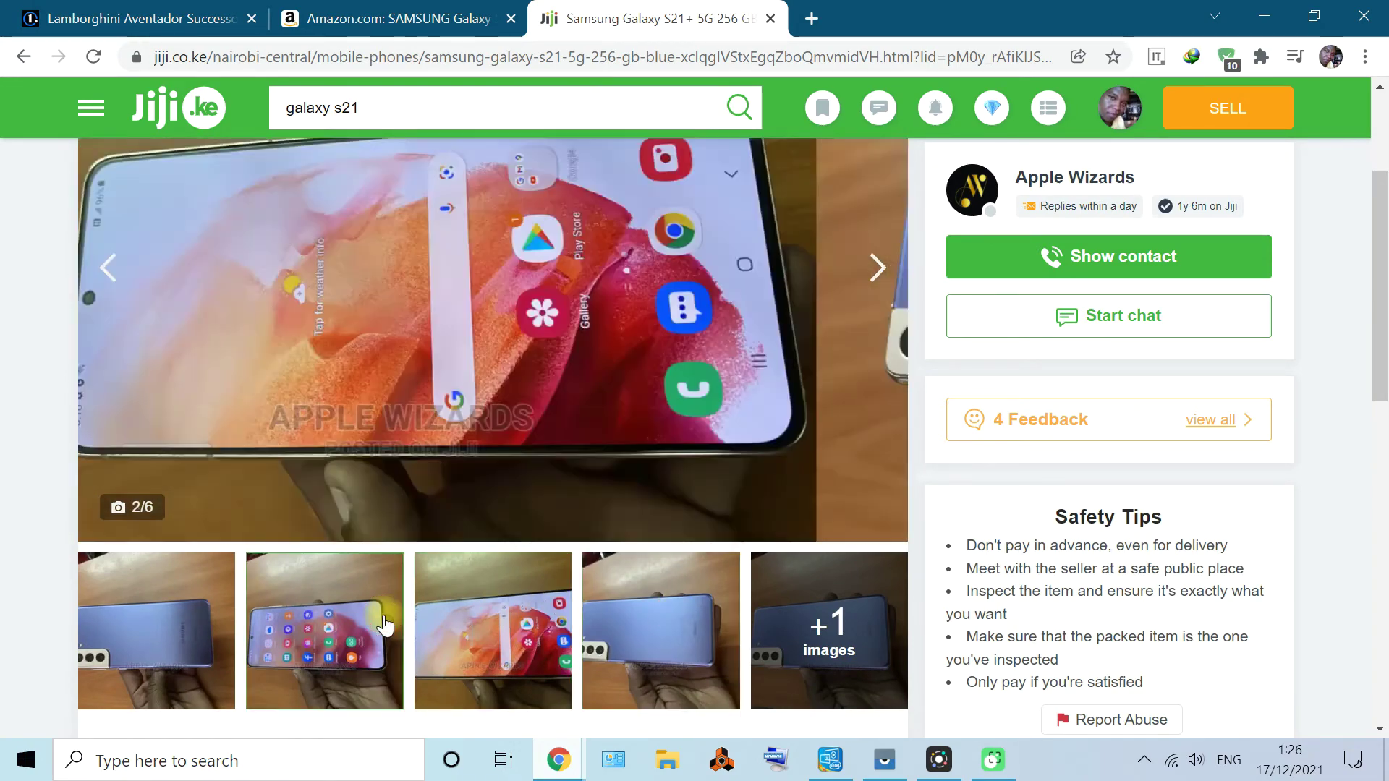
pyautogui.click(217, 611)
# Open the third photo full screen and download it with IDM
pyautogui.click(376, 249)
pyautogui.click(1358, 408)
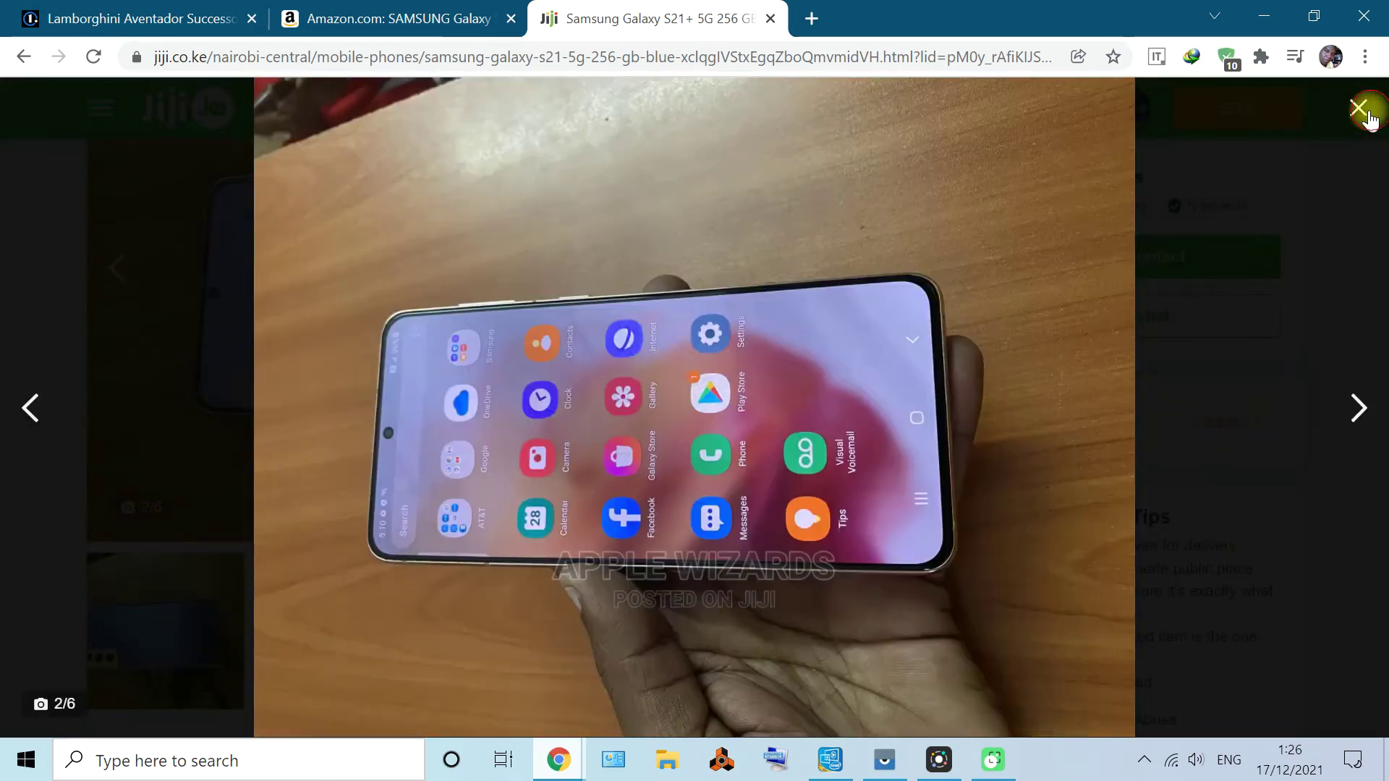
pyautogui.click(1359, 108)
pyautogui.click(704, 382)
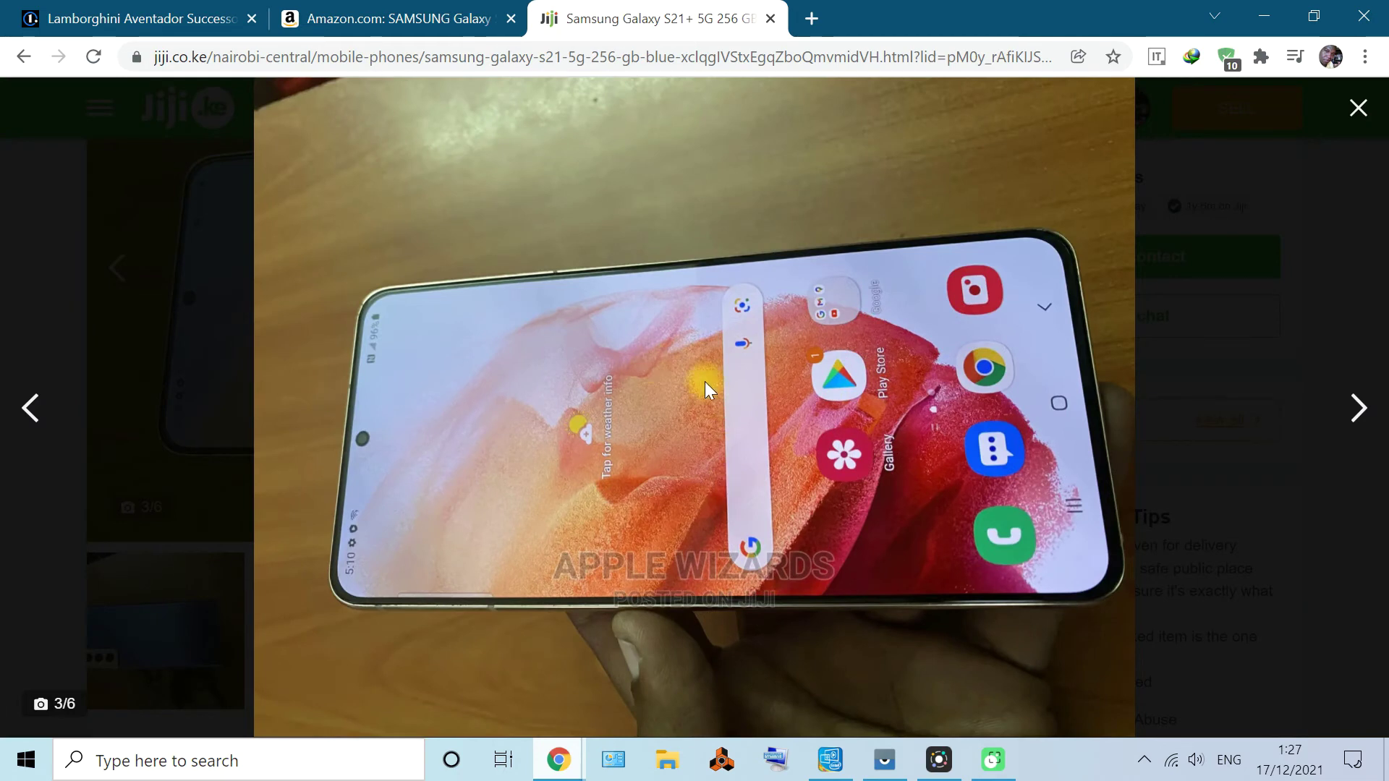
pyautogui.rightClick(630, 349)
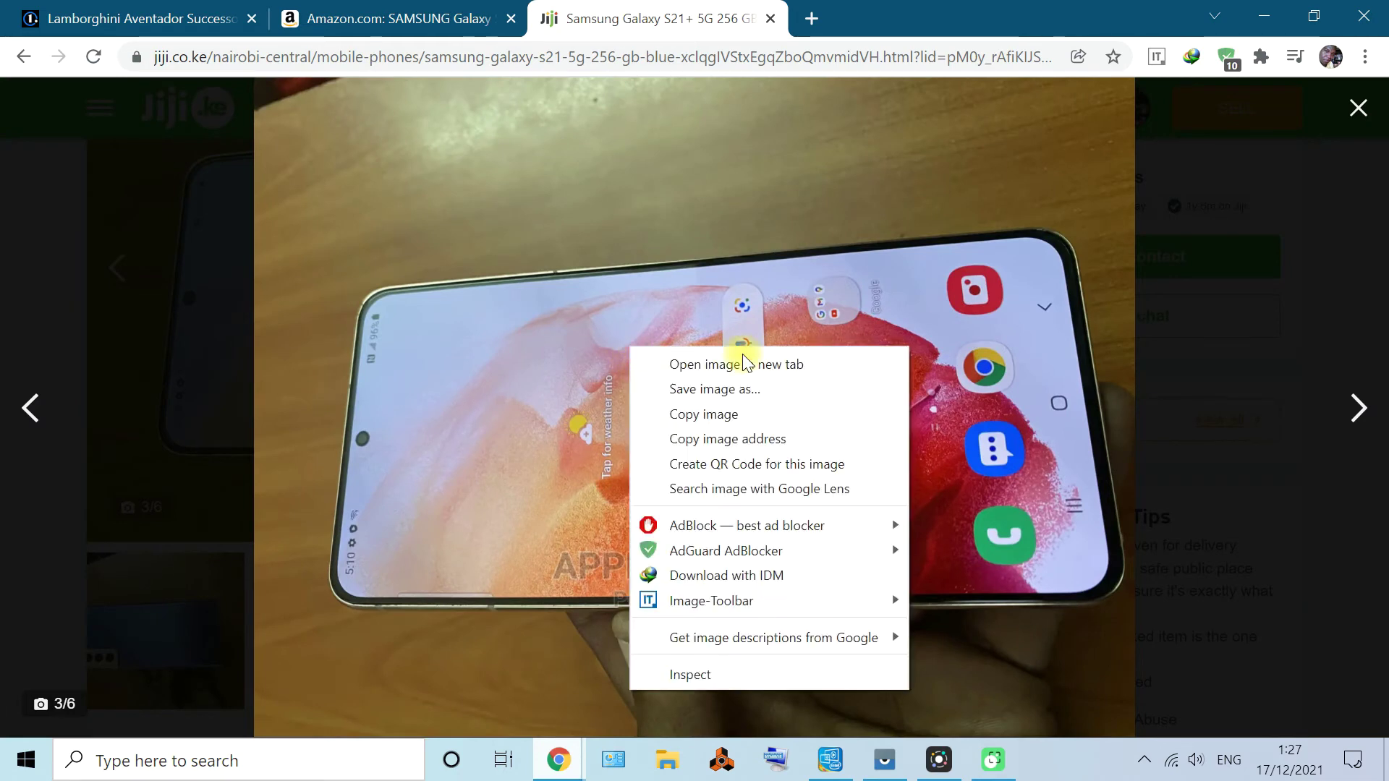
pyautogui.click(769, 576)
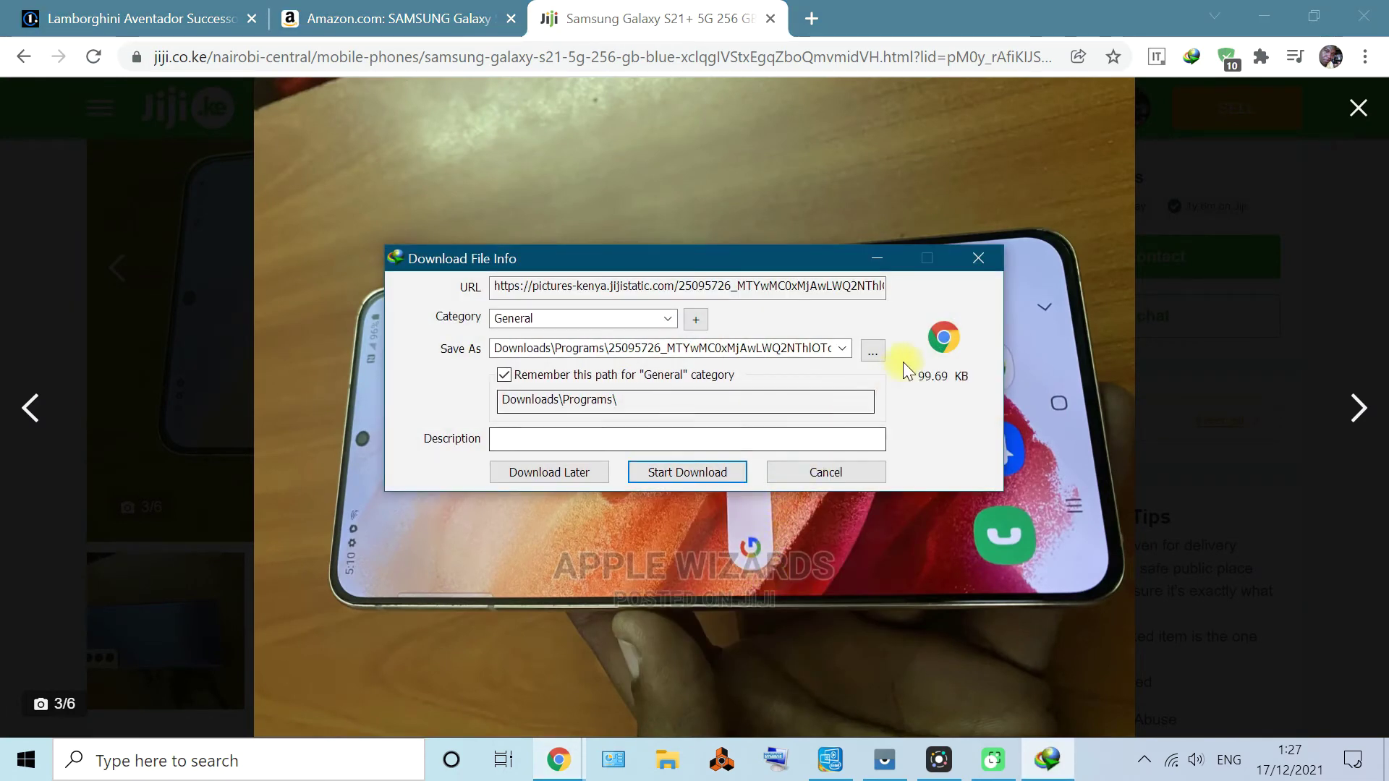
pyautogui.click(687, 471)
# Step through the remaining photos and return to the third one
pyautogui.press('Right')
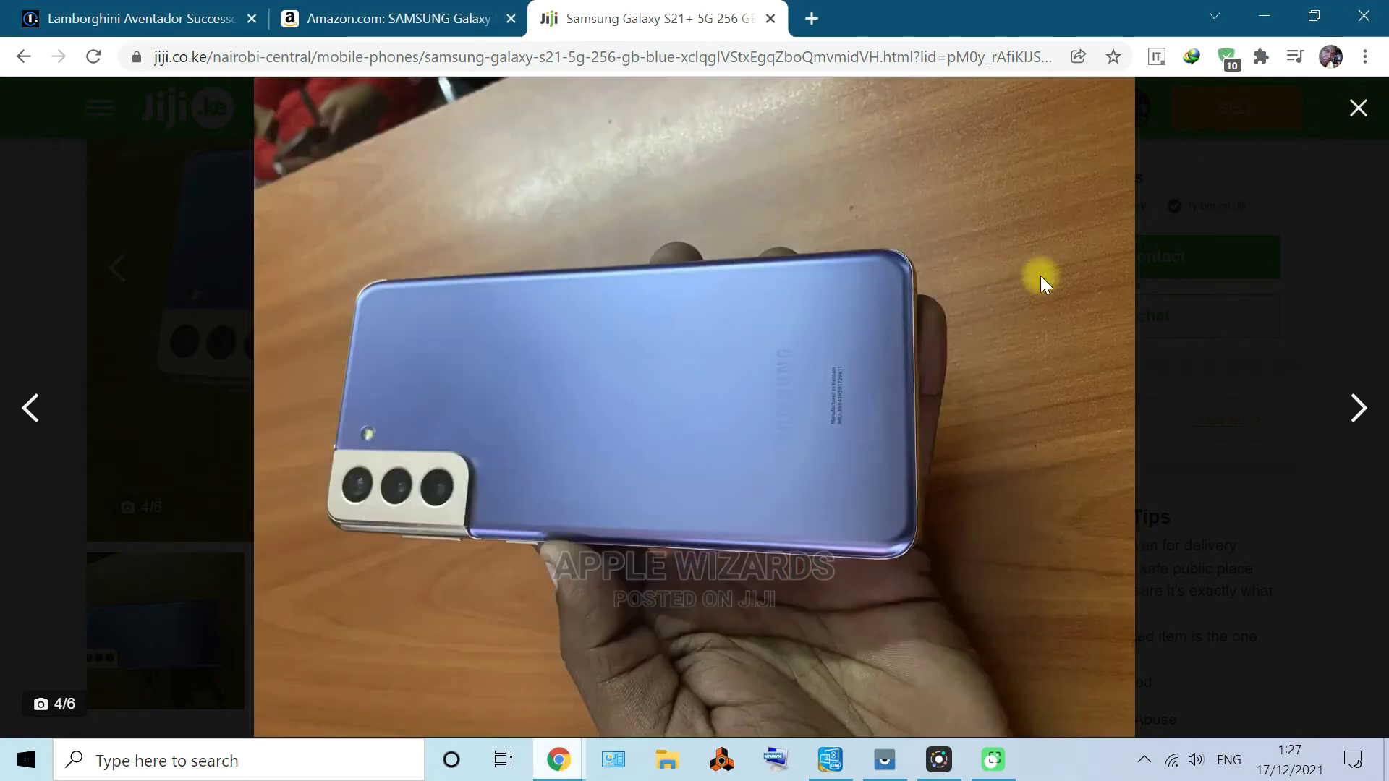
pyautogui.click(1358, 407)
pyautogui.click(1359, 407)
pyautogui.click(1360, 407)
pyautogui.doubleClick(1360, 407)
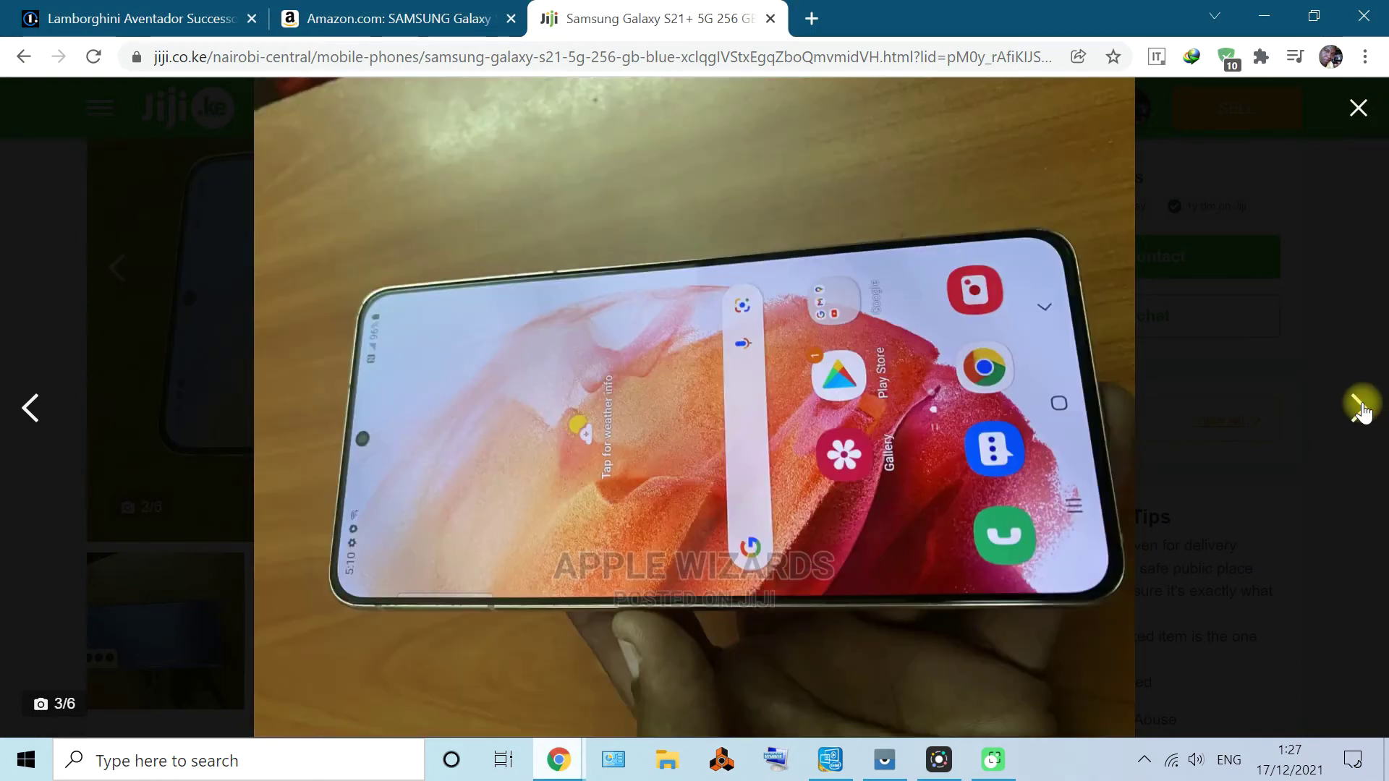
pyautogui.click(1359, 407)
pyautogui.click(35, 407)
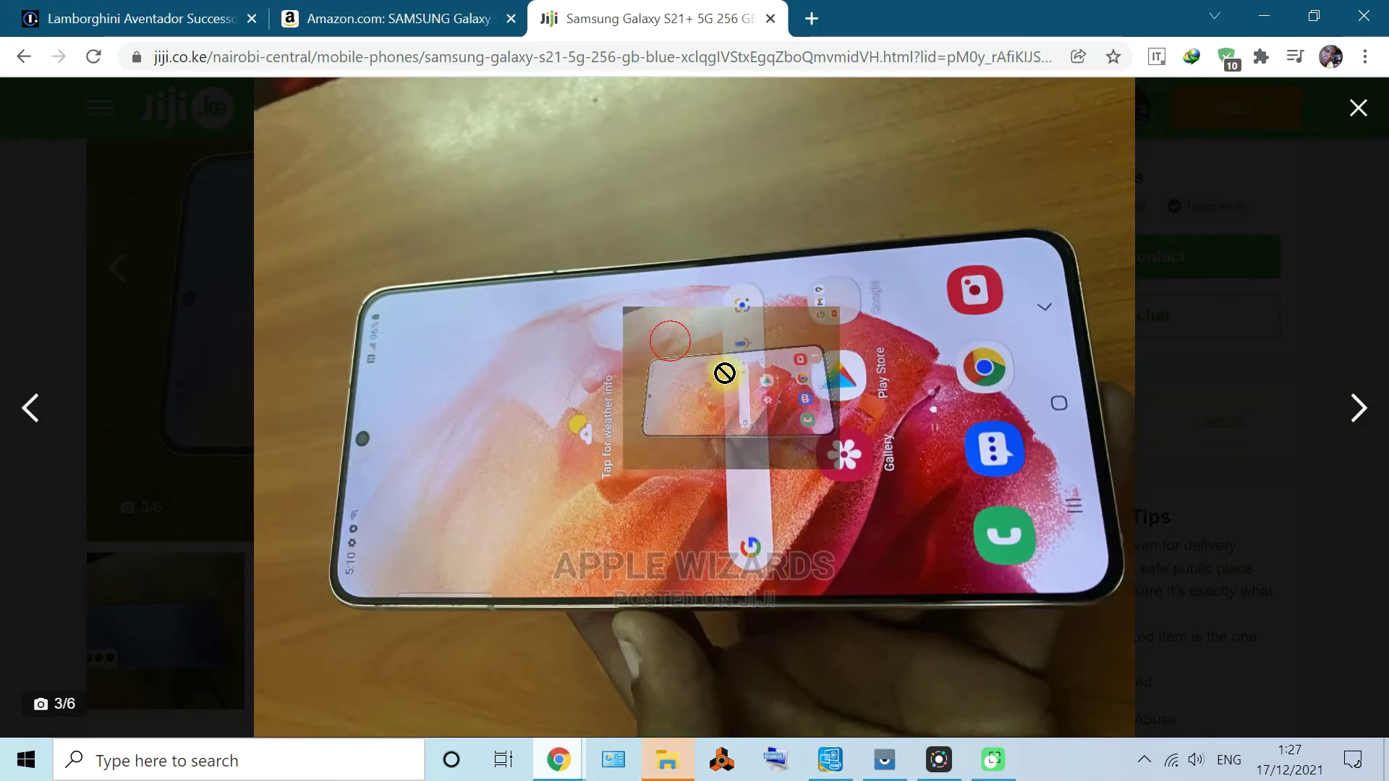
# Shrink the browser window and drag the third photo onto the desktop
pyautogui.click(1313, 15)
pyautogui.moveTo(1229, 373); pyautogui.dragTo(763, 113)
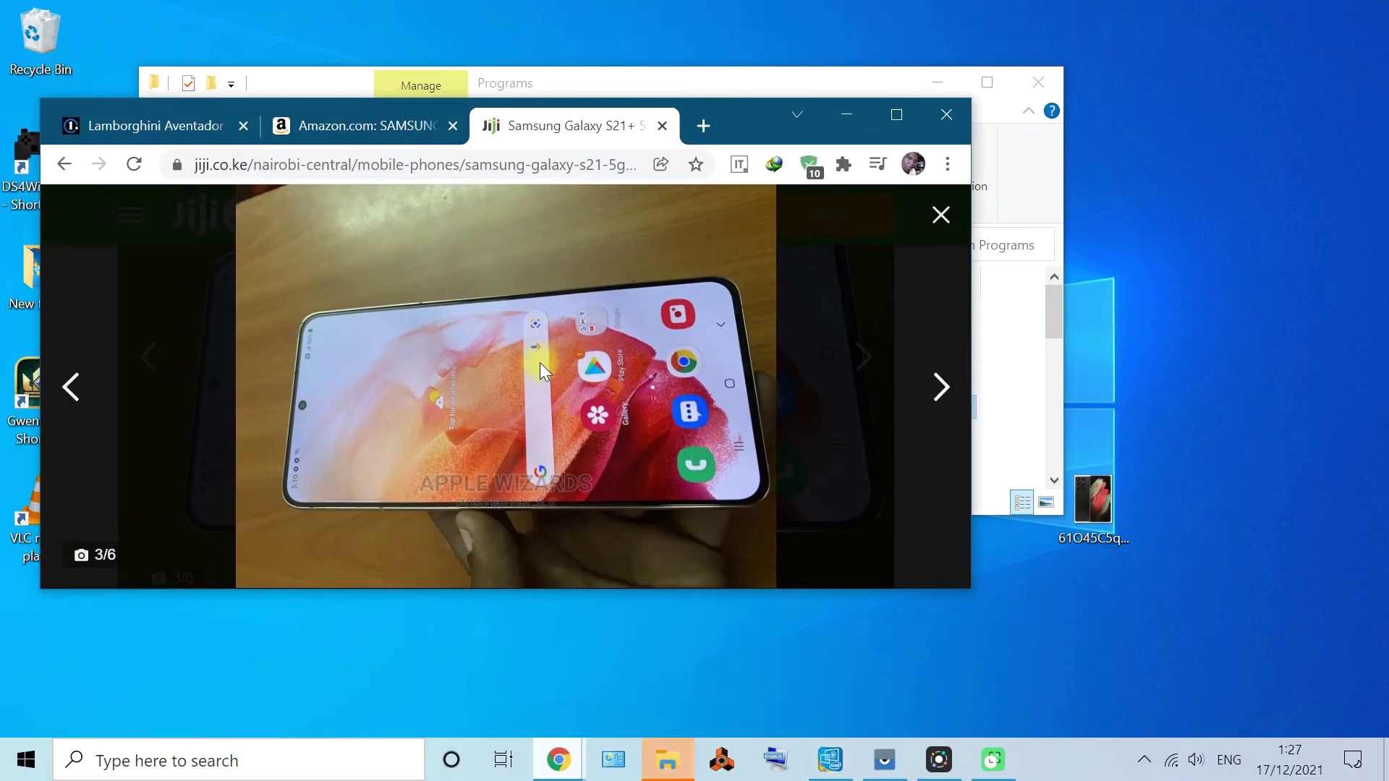
pyautogui.moveTo(970, 588); pyautogui.dragTo(1004, 774)
pyautogui.moveTo(947, 644); pyautogui.dragTo(1179, 290)
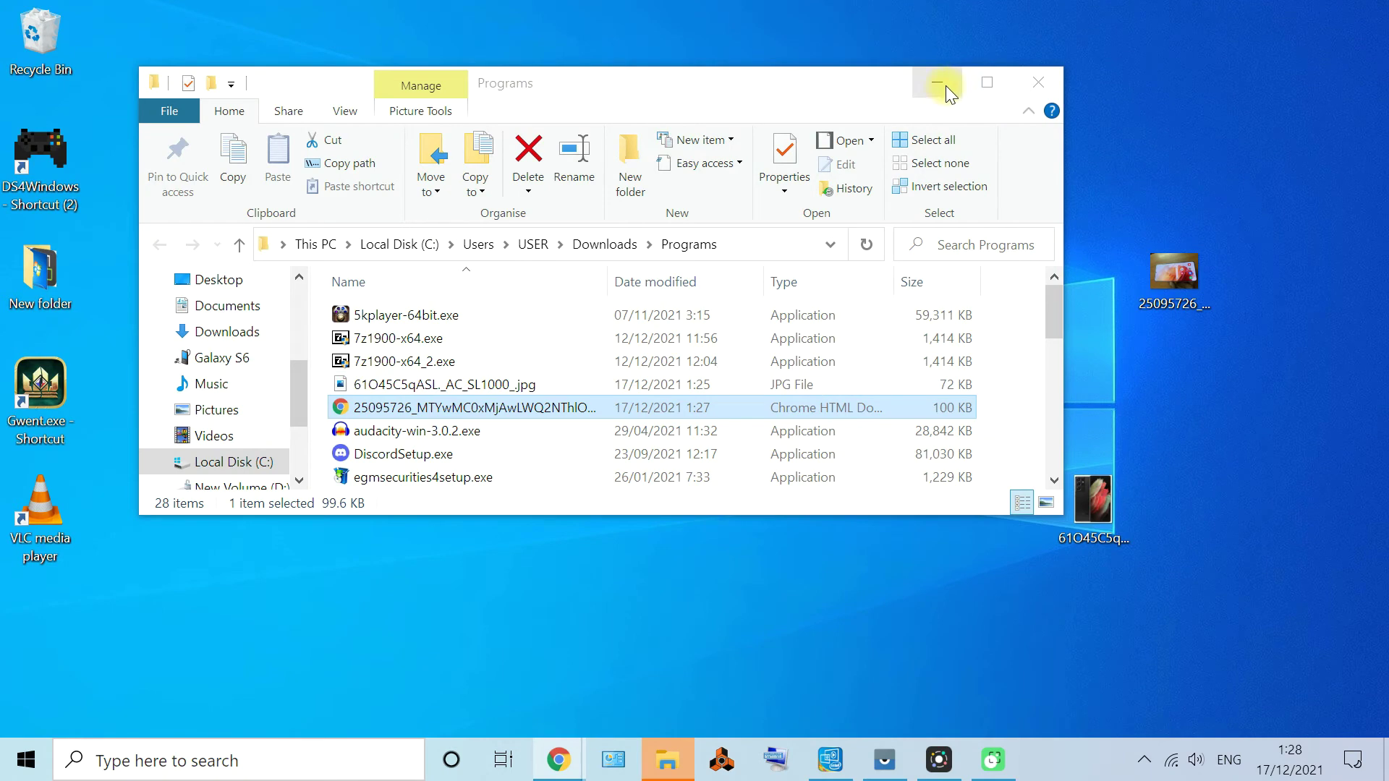
pyautogui.click(940, 84)
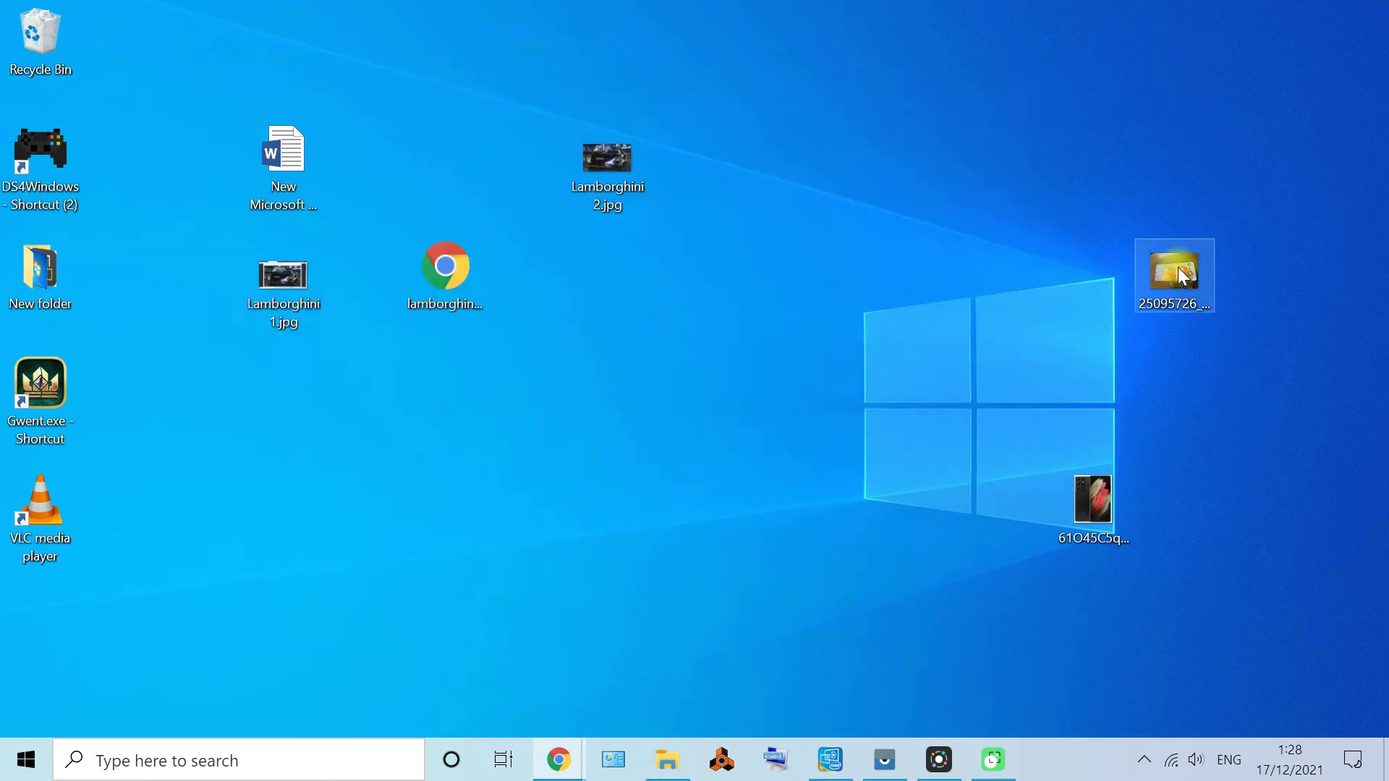
# Delete the Word file, Lamborghini 1 and 2 images and Chrome shortcut, then center the webp photo
pyautogui.moveTo(947, 198); pyautogui.dragTo(944, 196)
pyautogui.moveTo(688, 41); pyautogui.dragTo(54, 38)
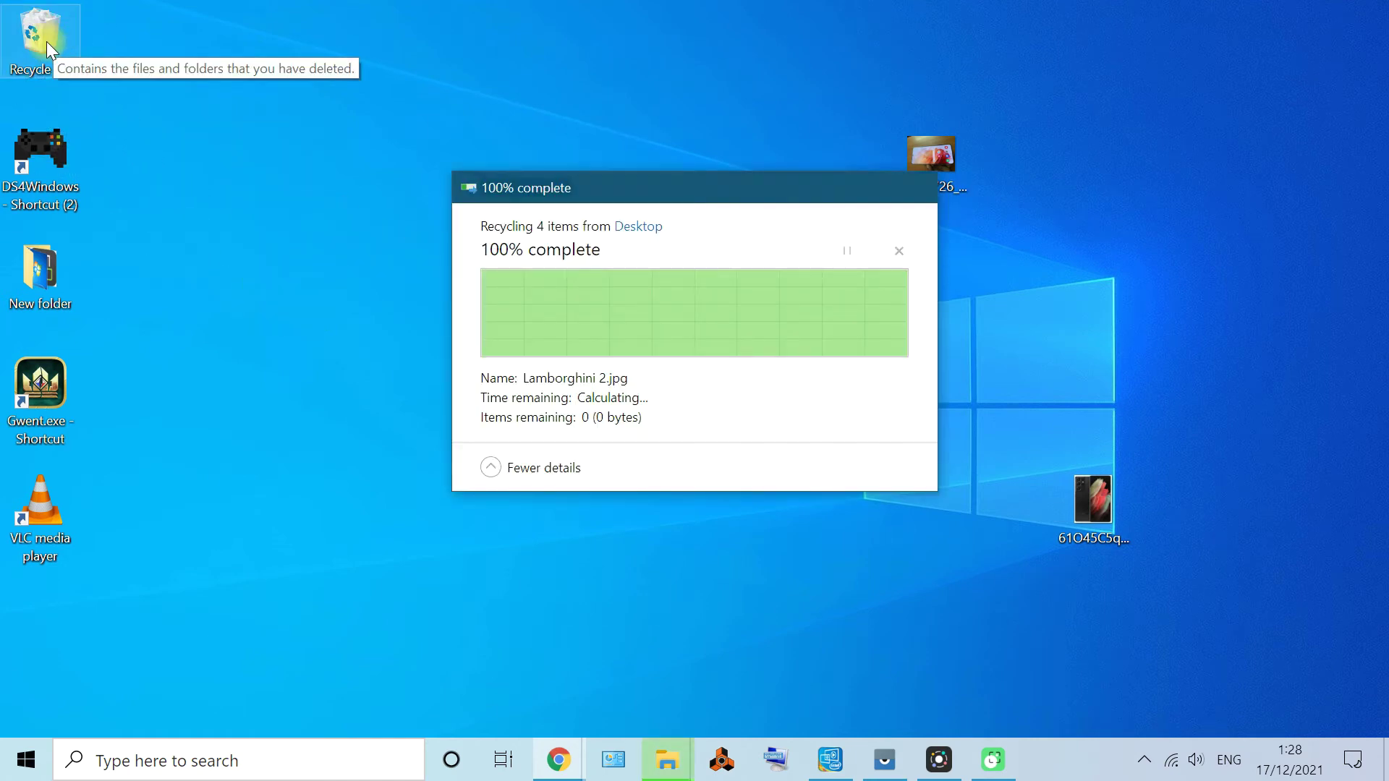
pyautogui.moveTo(905, 184); pyautogui.dragTo(409, 301)
pyautogui.doubleClick(449, 256)
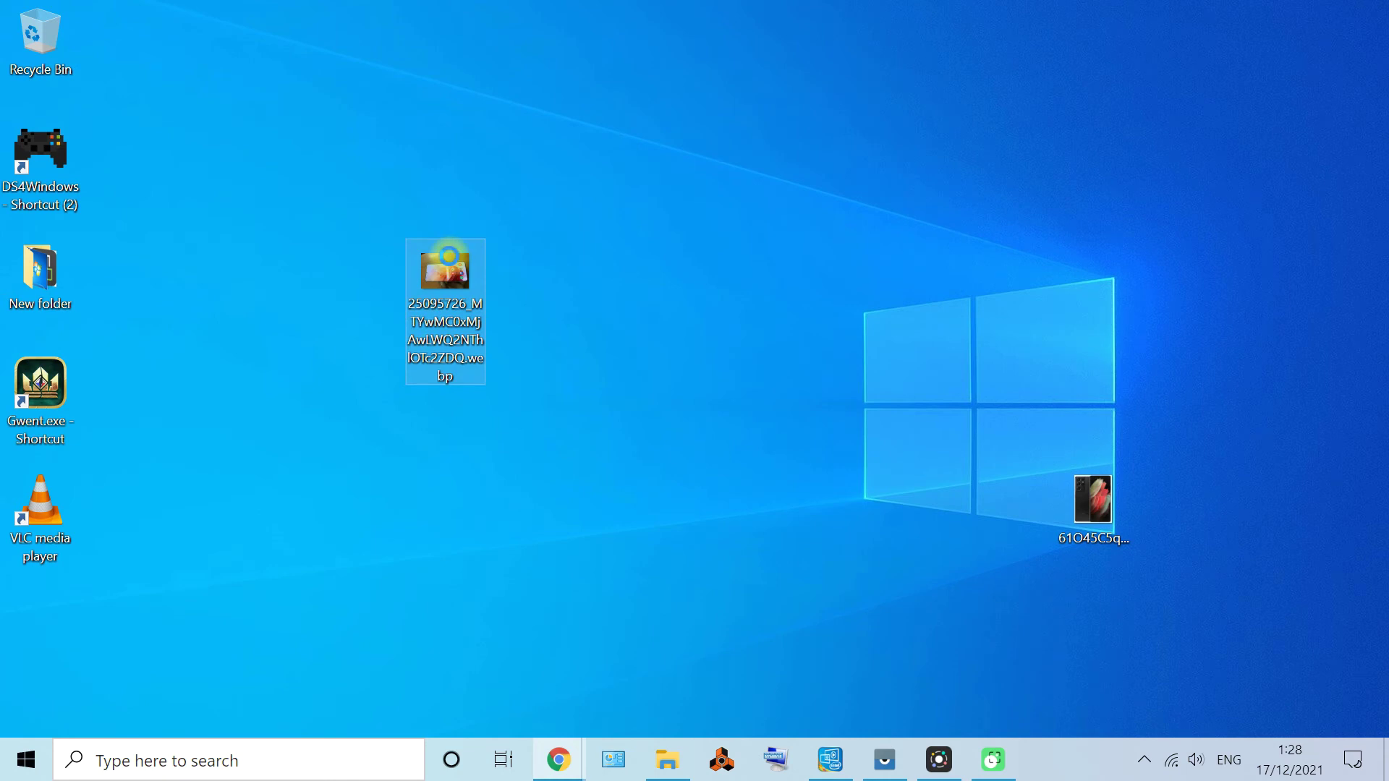
pyautogui.rightClick(449, 256)
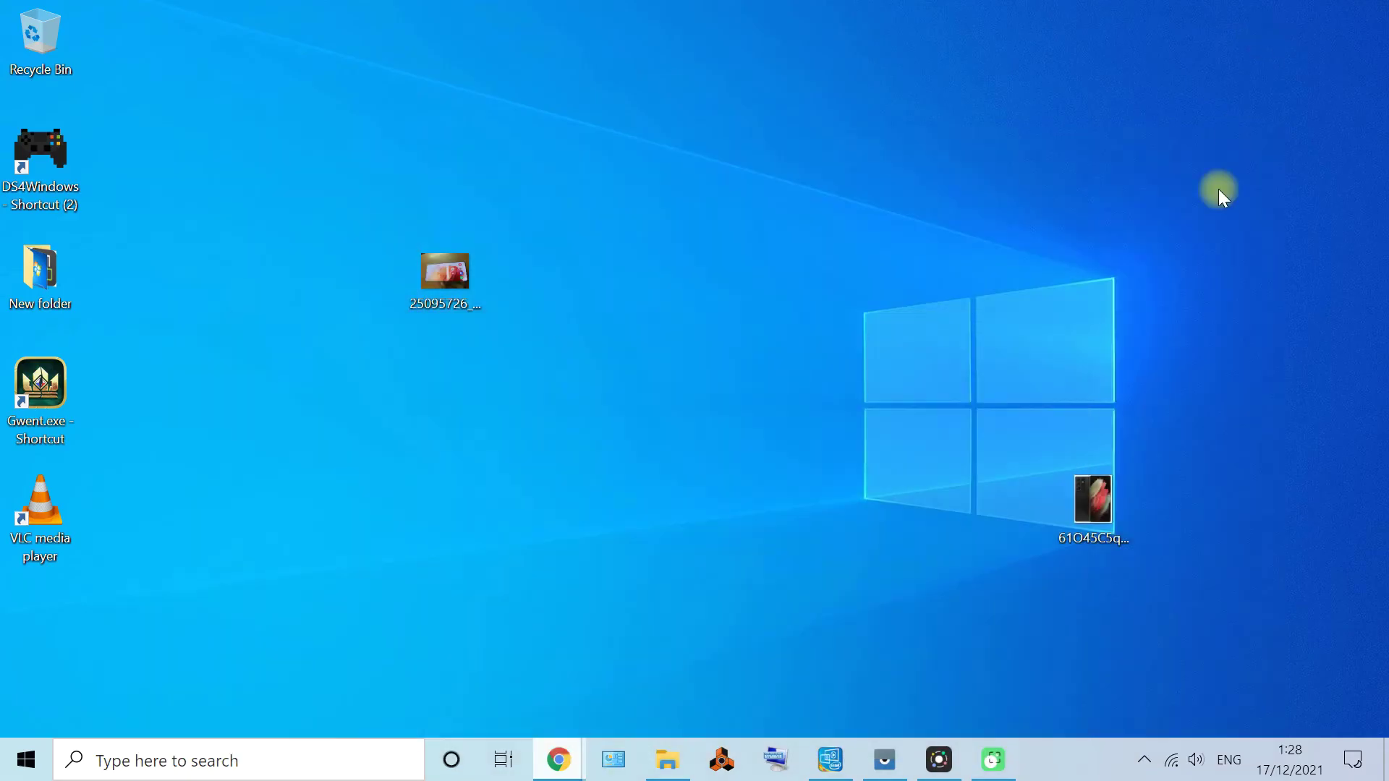
# Open the downloaded Galaxy S21 webp photo in Paint and maximize the window
pyautogui.rightClick(441, 289)
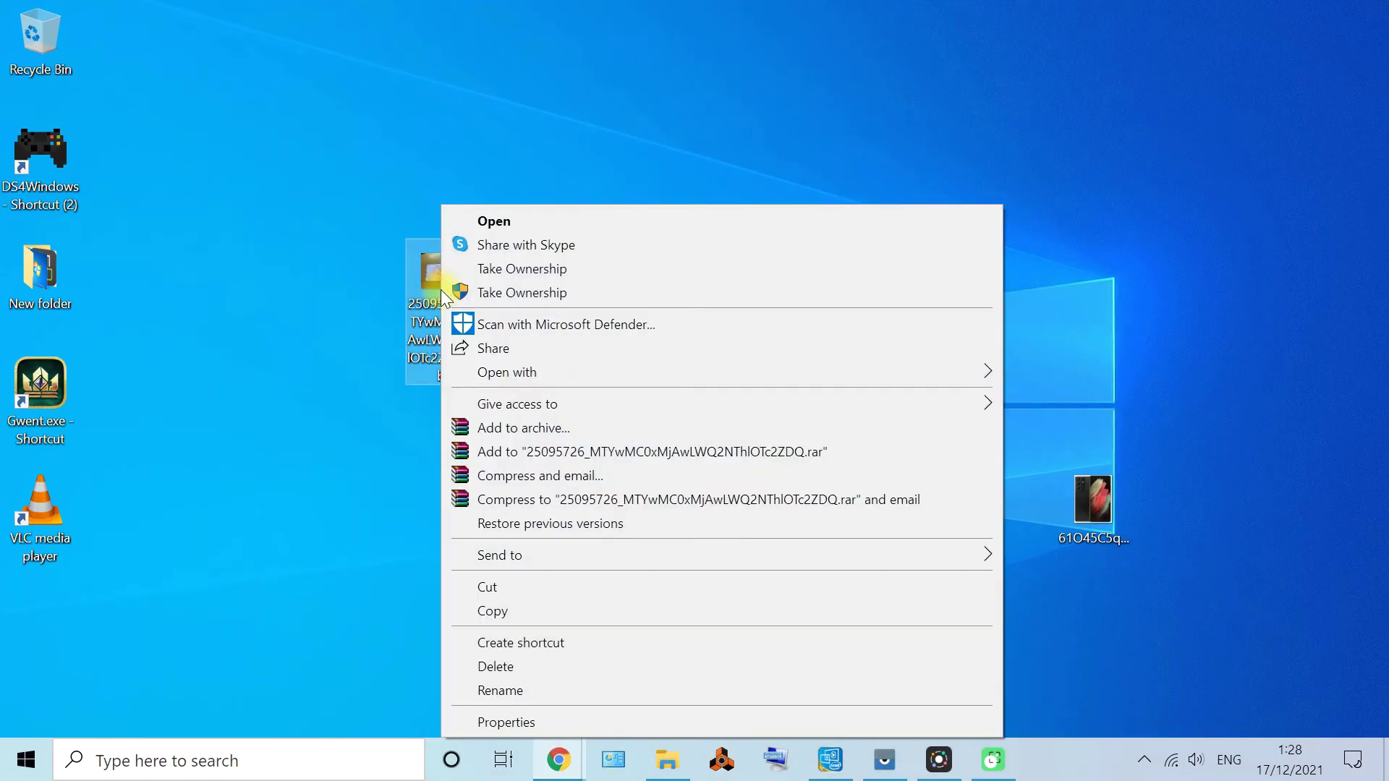
pyautogui.moveTo(517, 375)
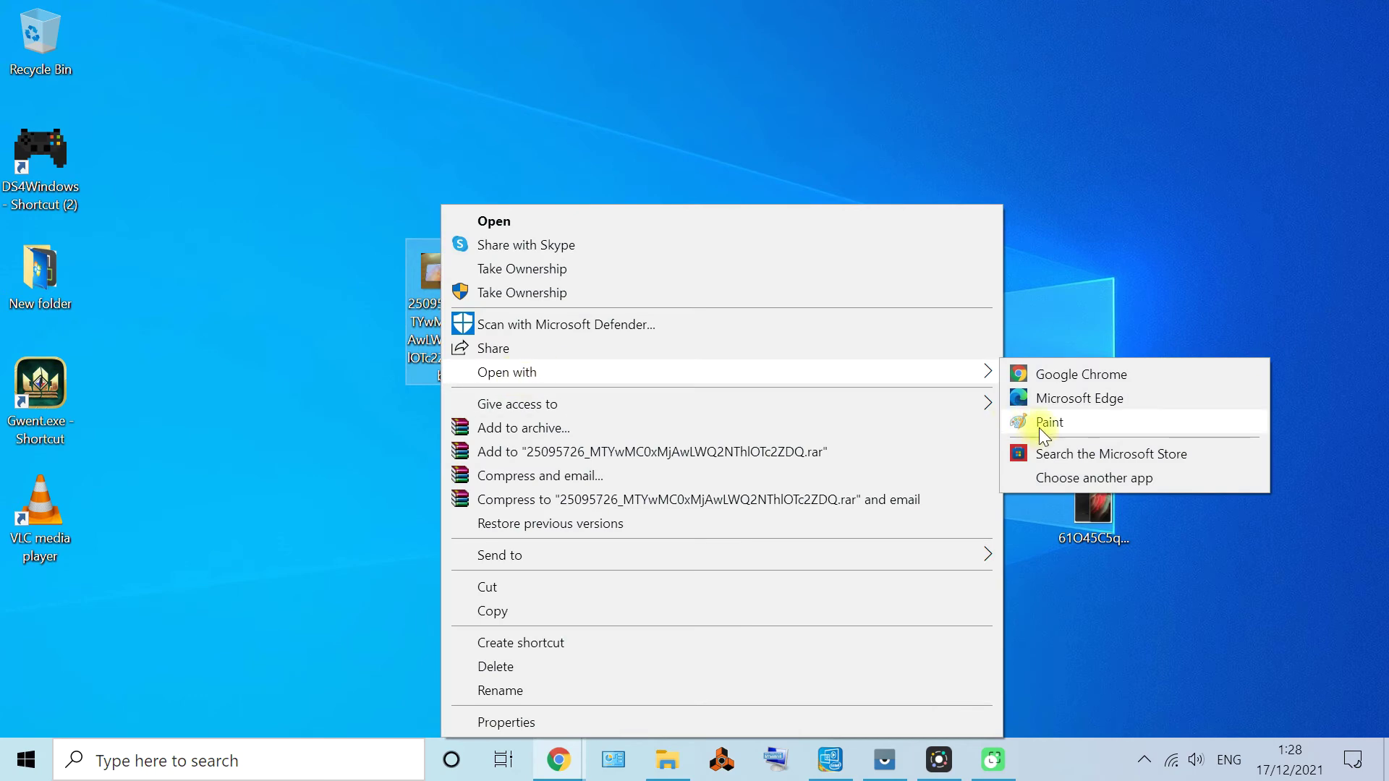
pyautogui.click(1070, 424)
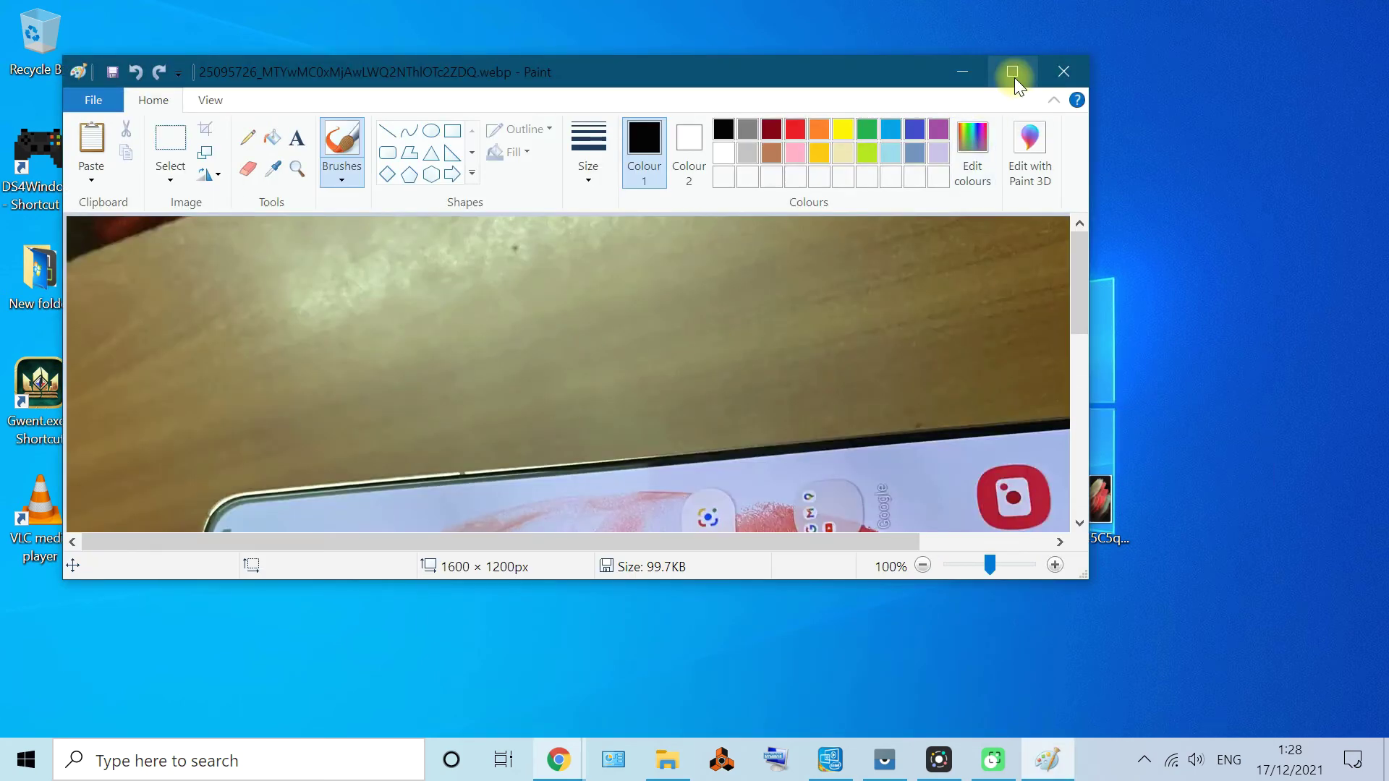
pyautogui.click(1013, 77)
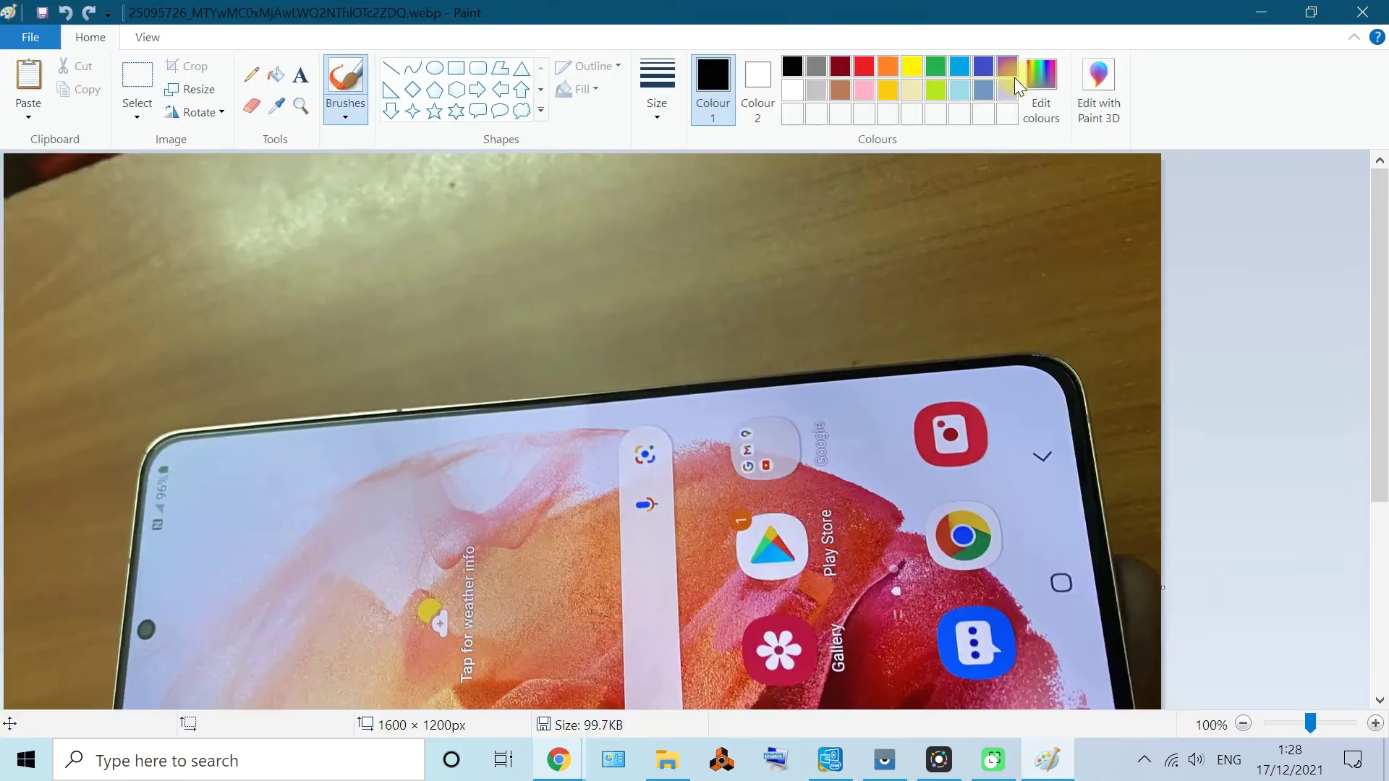
pyautogui.moveTo(1375, 409)
pyautogui.mouseDown()
pyautogui.moveTo(1373, 640)
pyautogui.moveTo(1380, 340)
pyautogui.moveTo(1374, 661)
pyautogui.moveTo(1376, 397)
pyautogui.mouseUp()
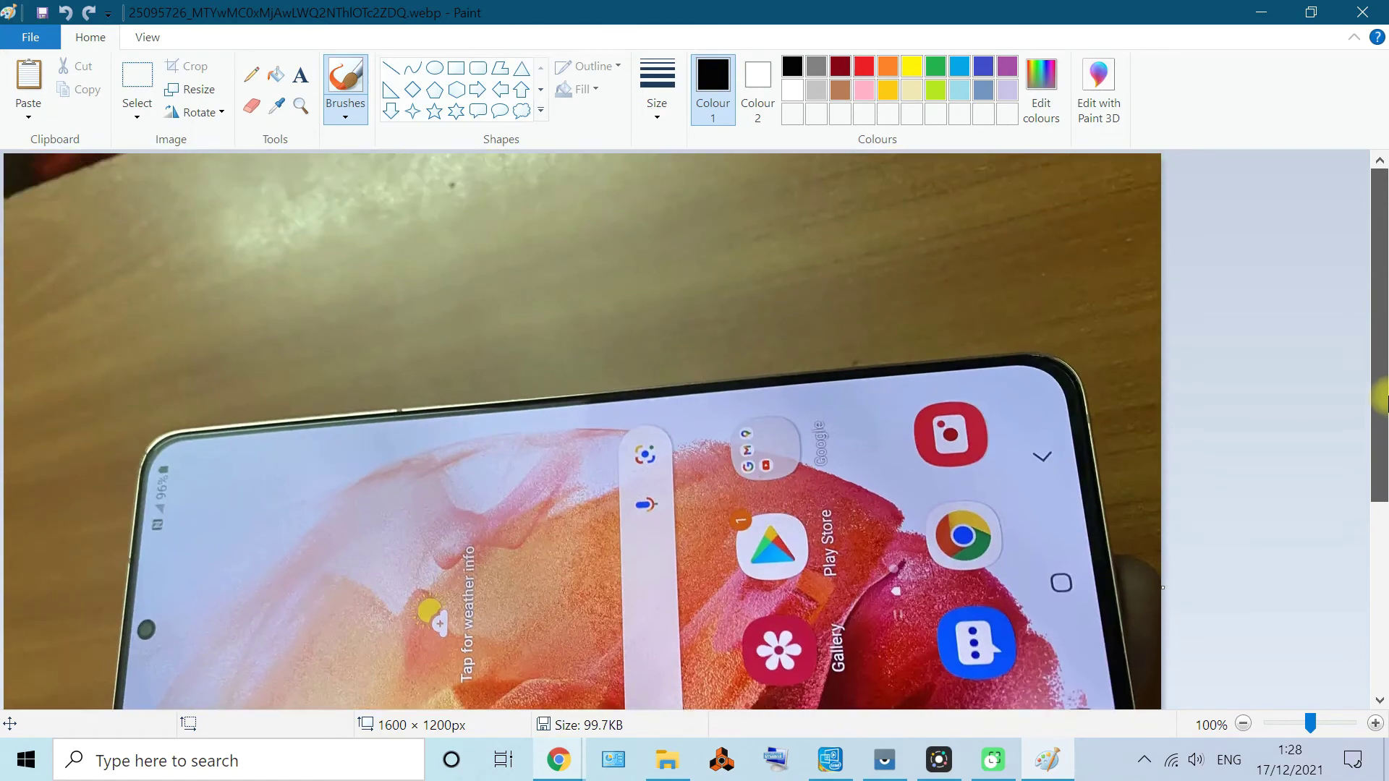
pyautogui.scroll(-4, 880, 348)
pyautogui.scroll(4, 879, 359)
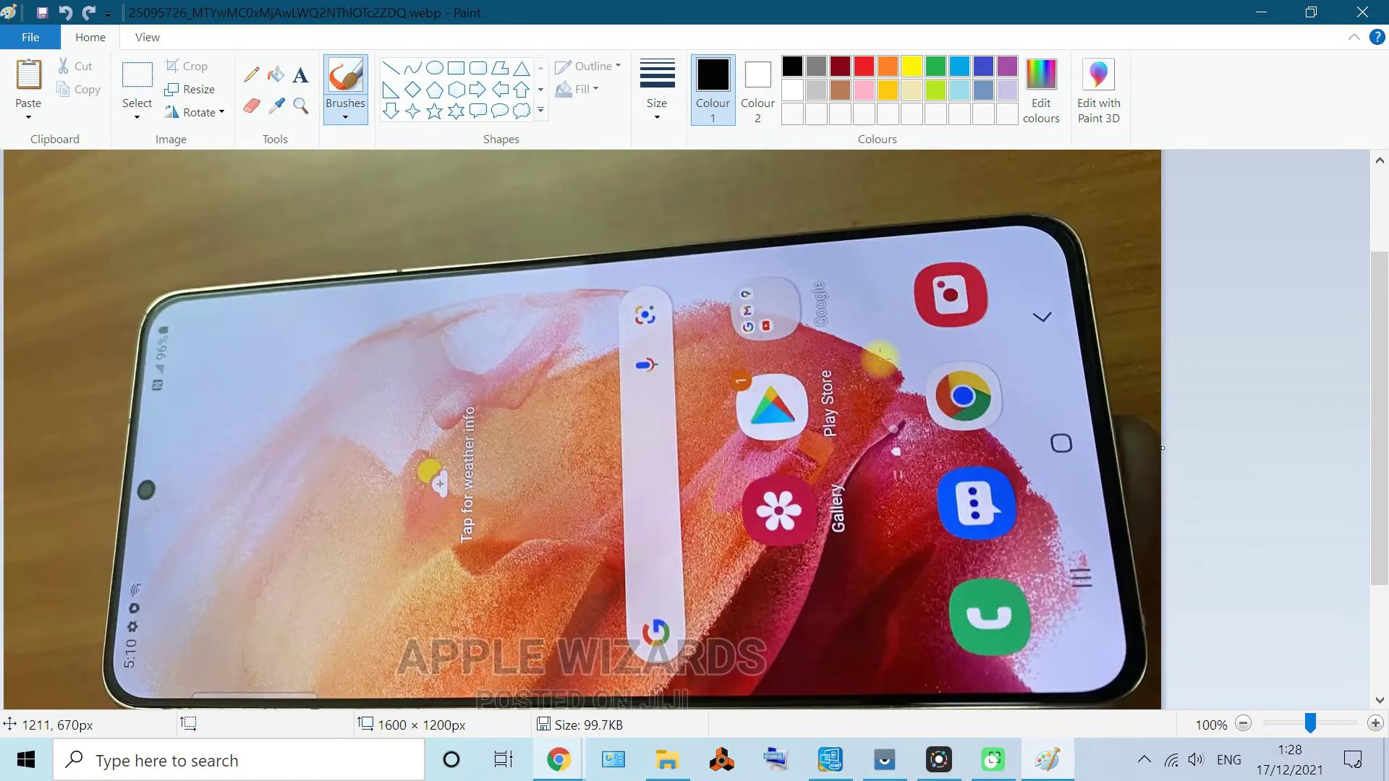
pyautogui.click(29, 38)
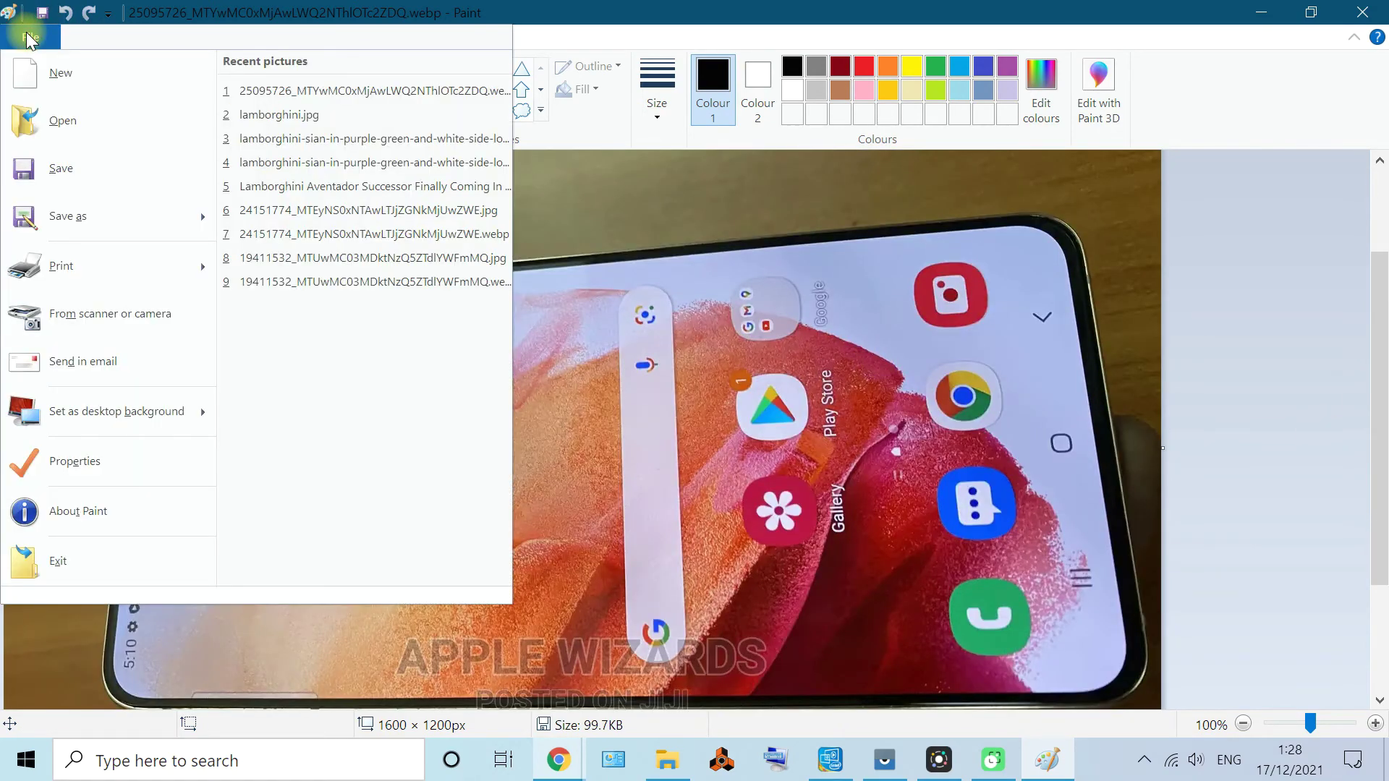
pyautogui.click(447, 8)
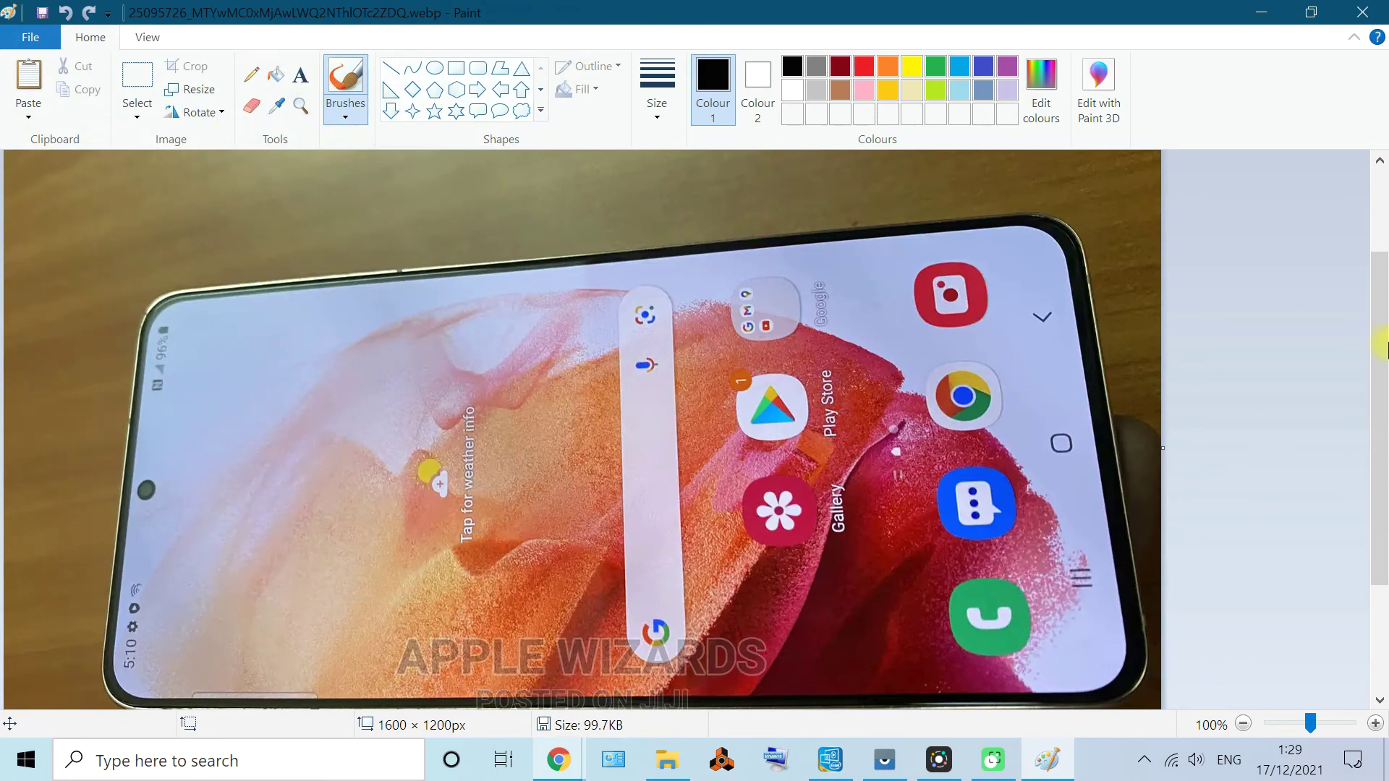
pyautogui.moveTo(1383, 347); pyautogui.dragTo(1368, 293)
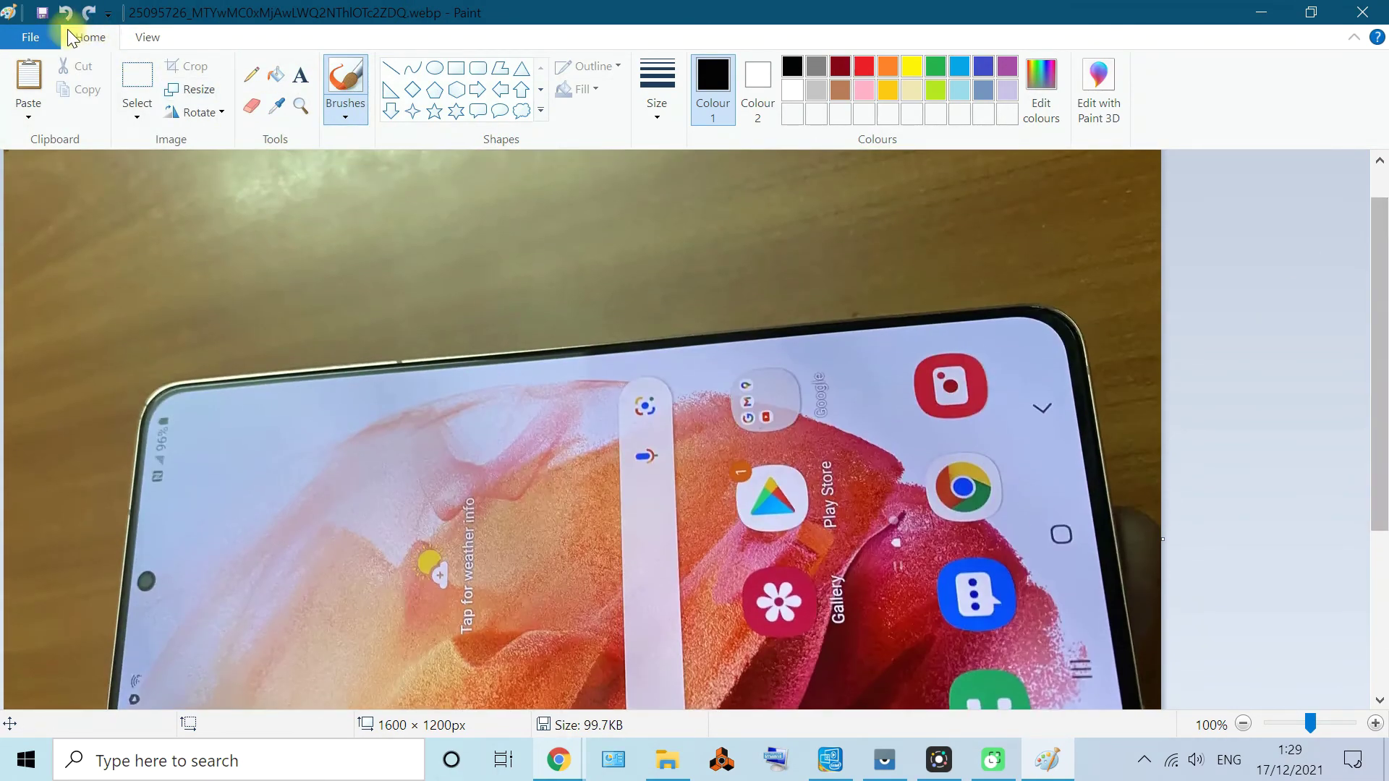
# Save the picture to the Desktop as JPEG 'Galaxy s21', accepting the transparency warning
pyautogui.click(32, 37)
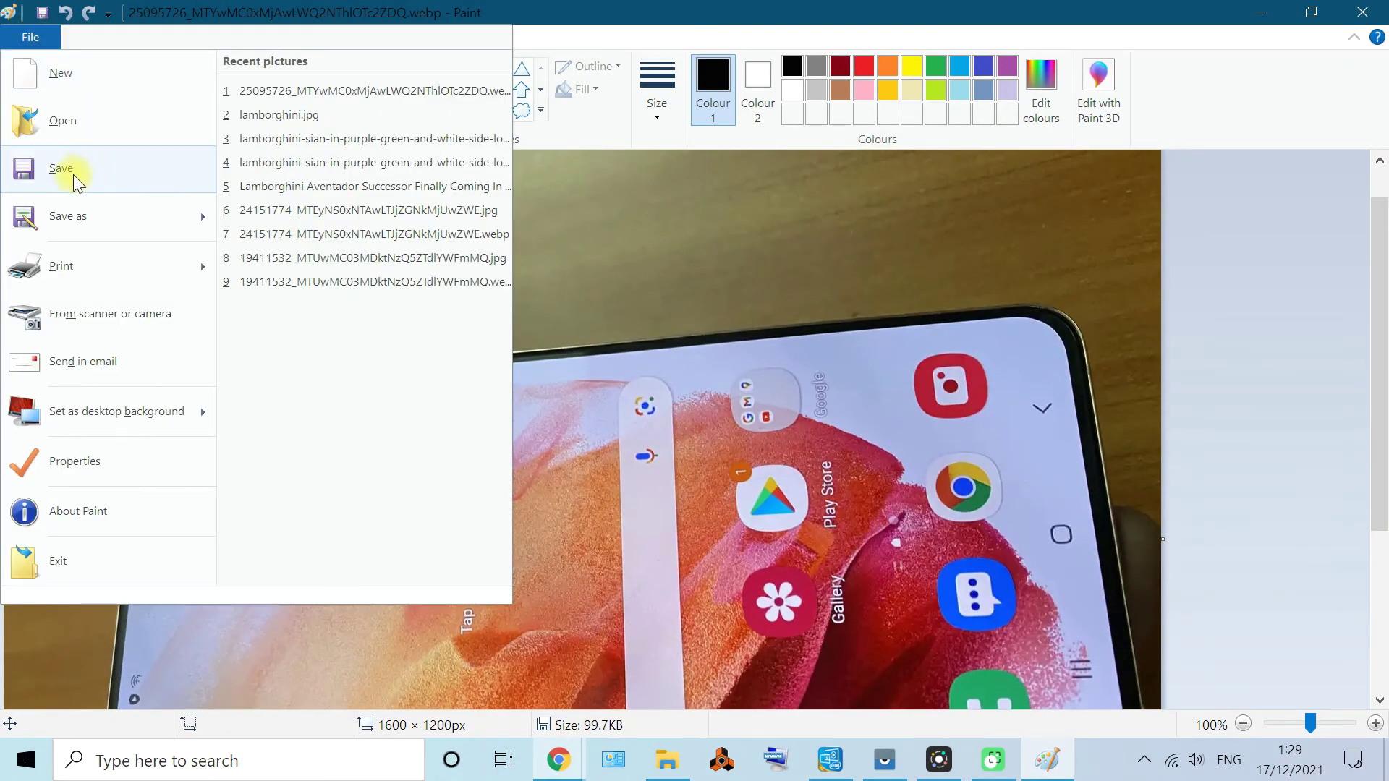
pyautogui.moveTo(67, 206)
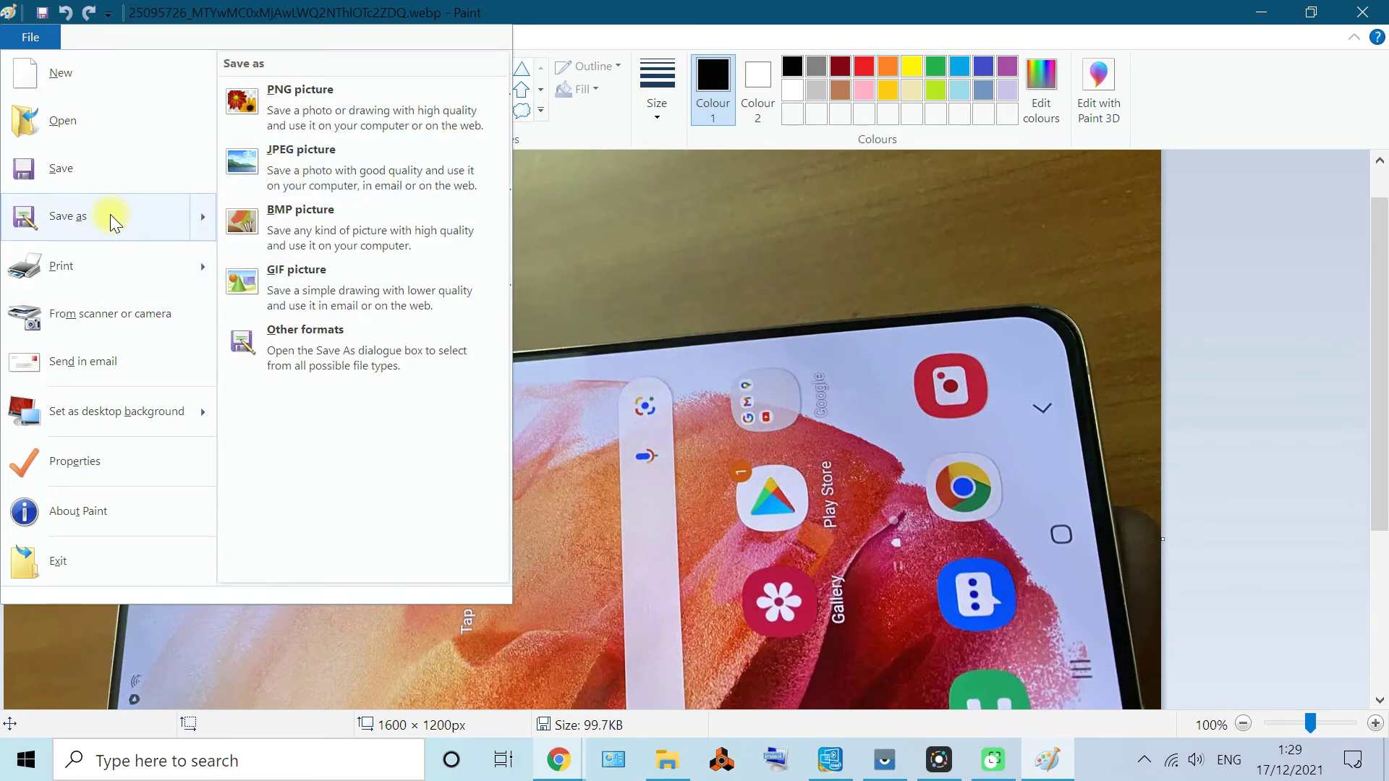
pyautogui.click(87, 214)
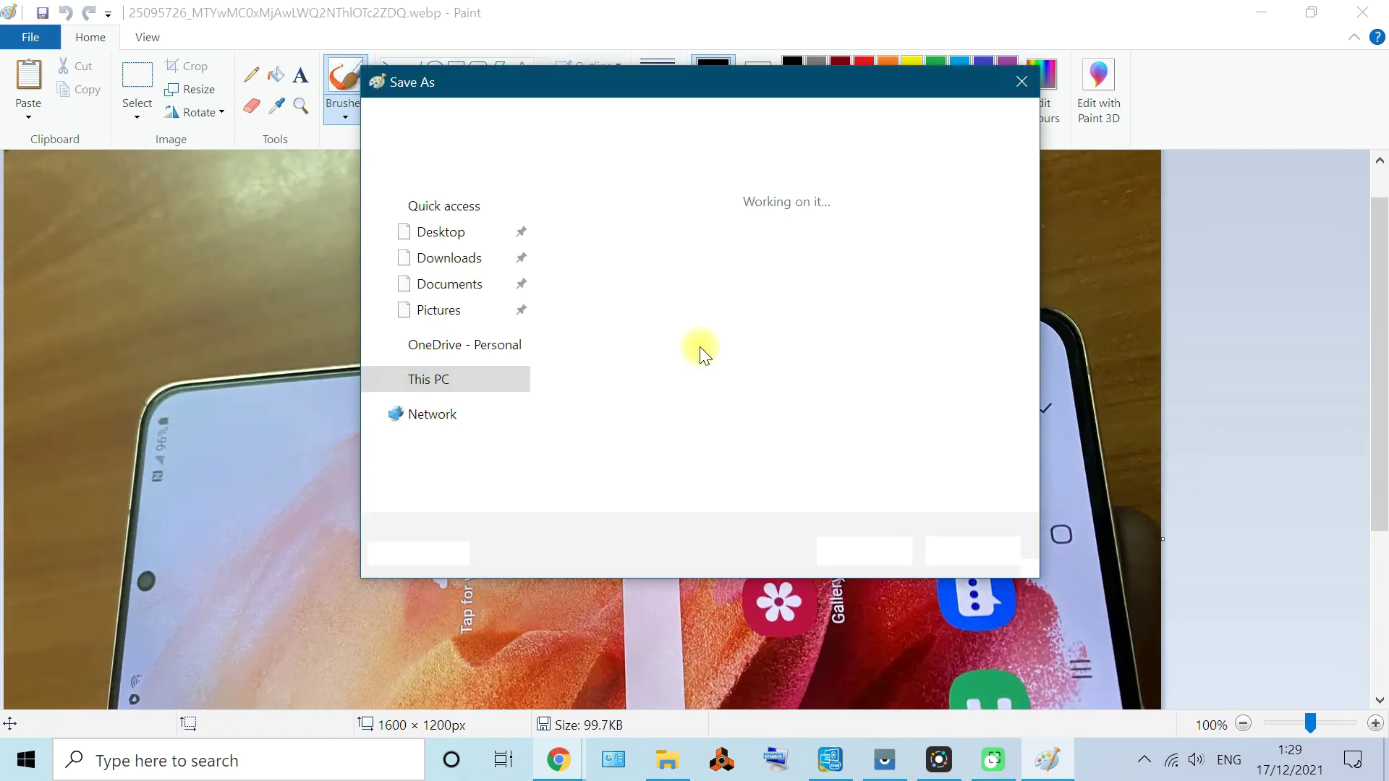
pyautogui.write('Galaxy s21')
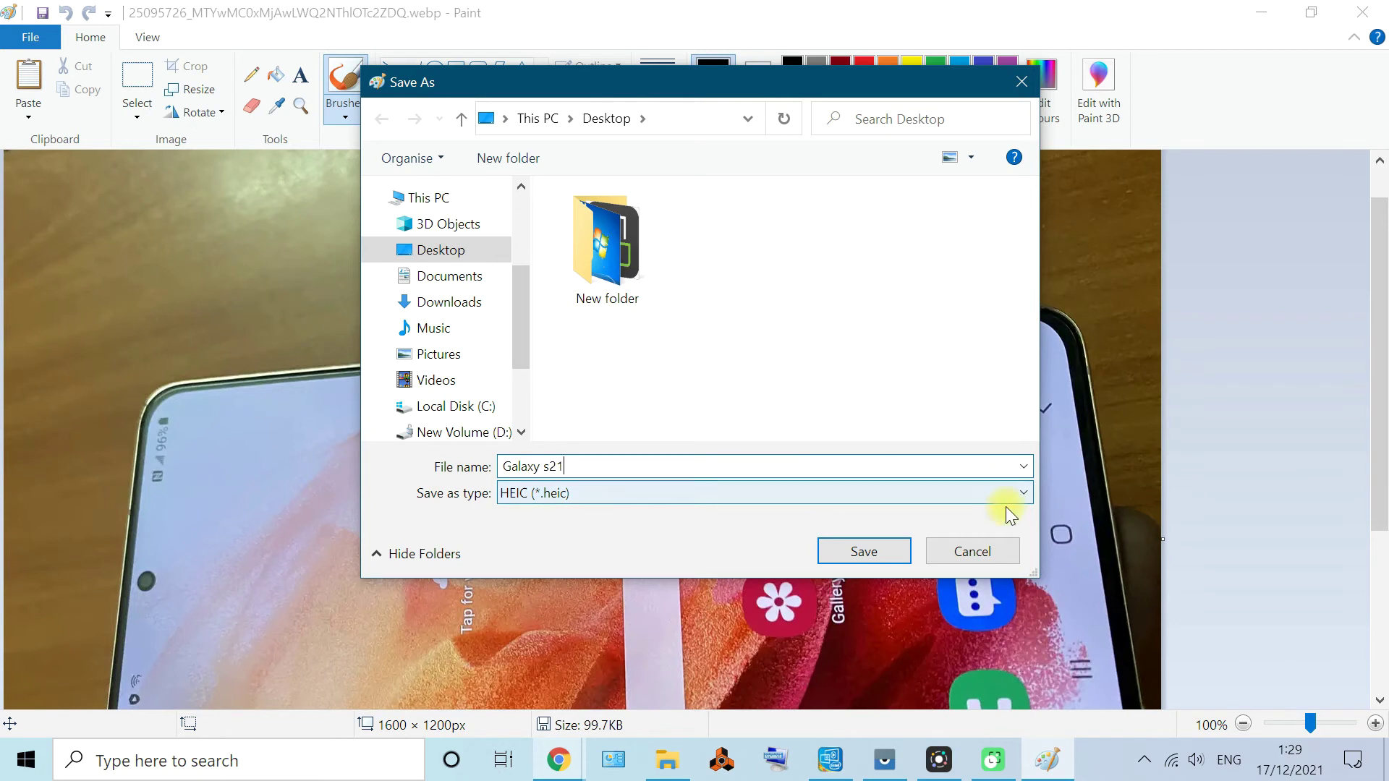
pyautogui.click(1004, 499)
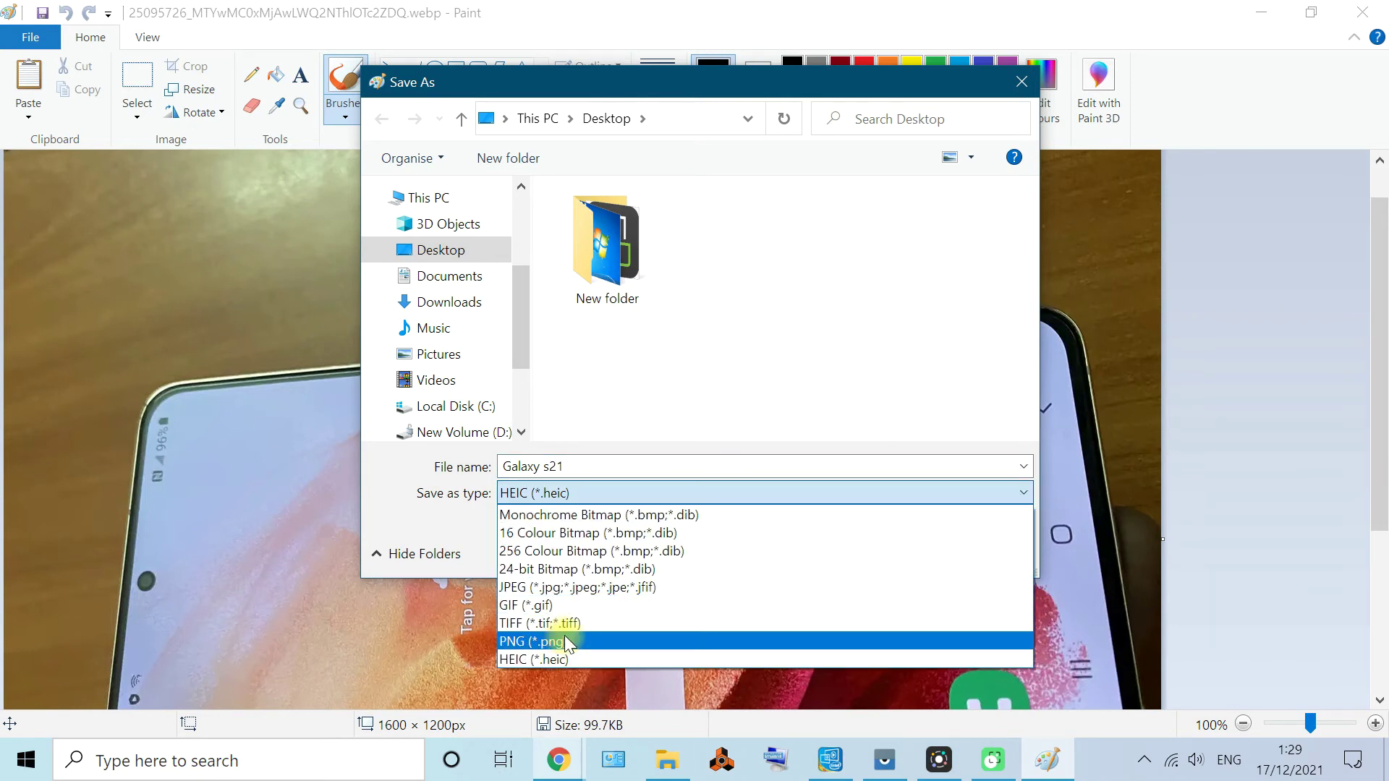
pyautogui.click(551, 590)
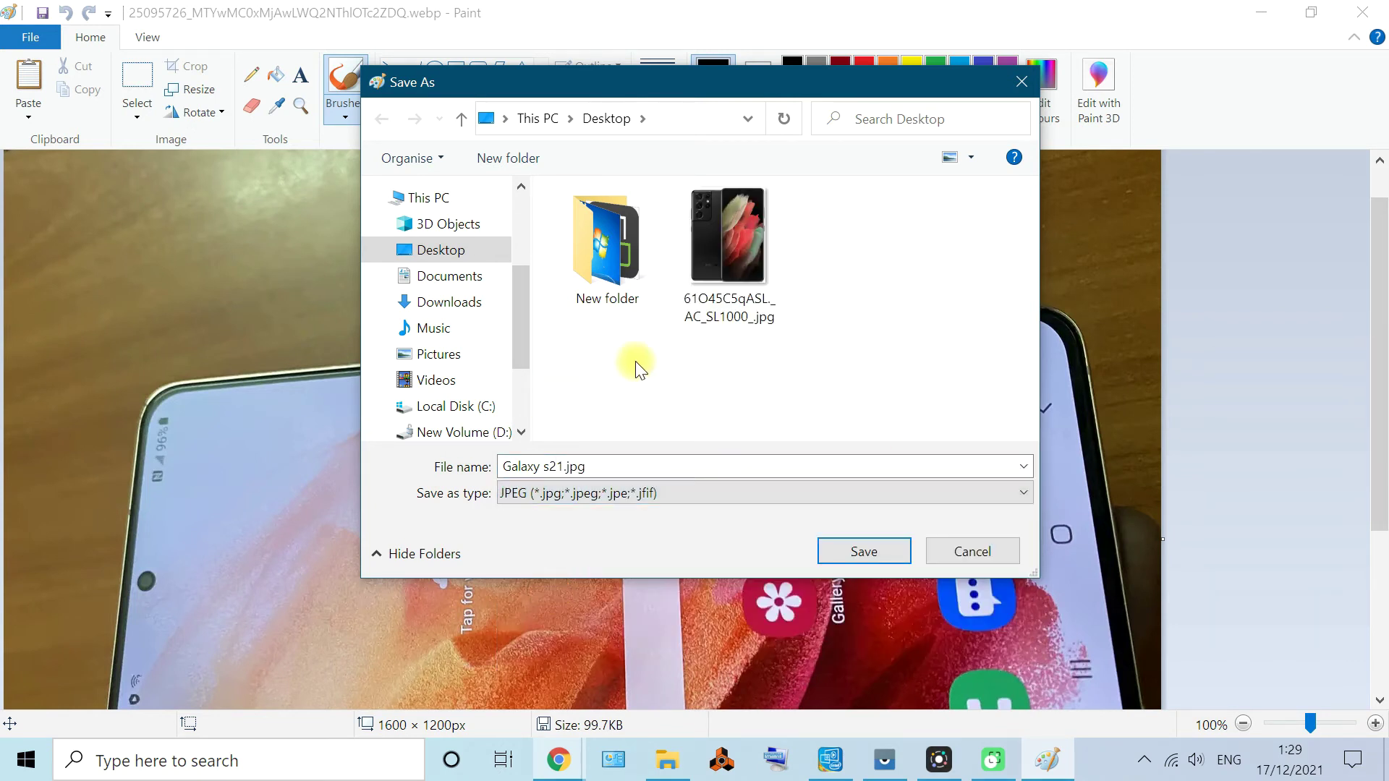
pyautogui.click(448, 255)
pyautogui.click(874, 545)
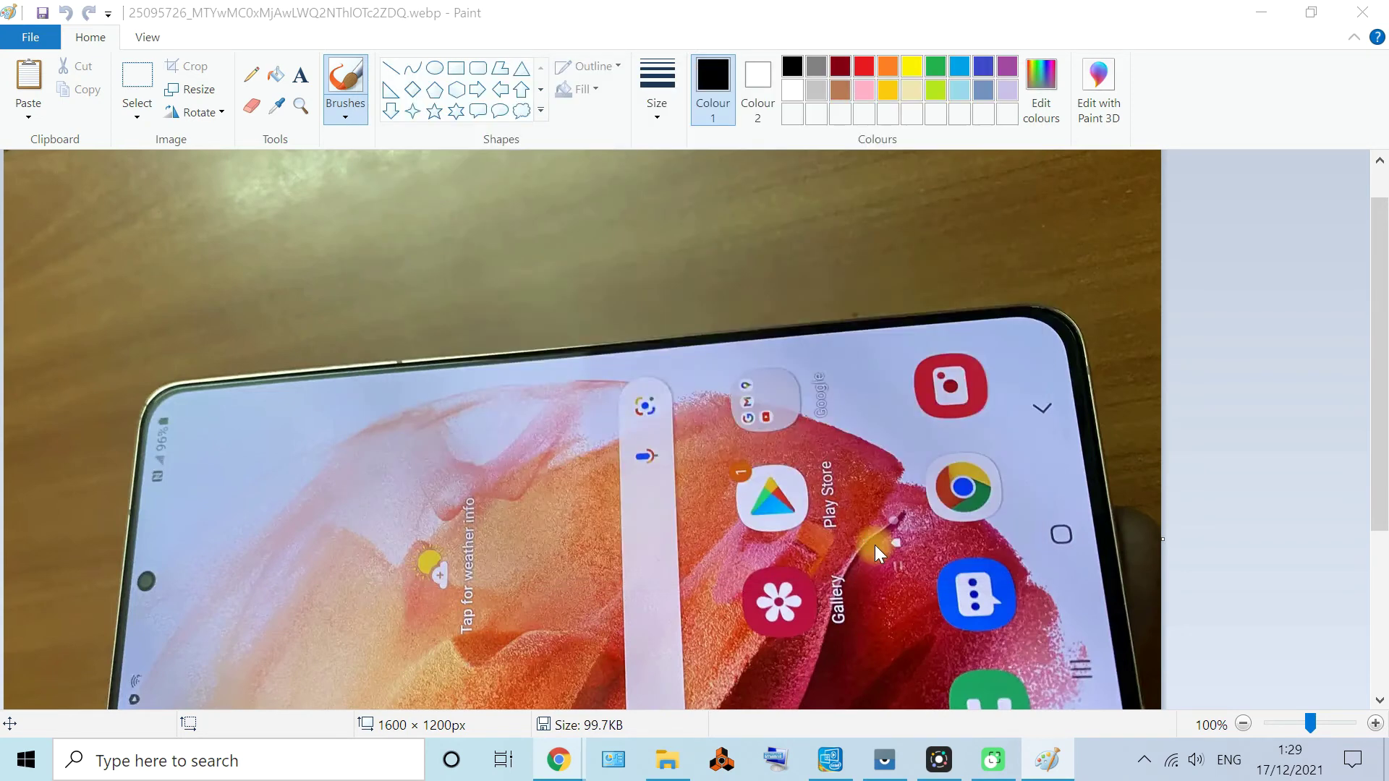
pyautogui.click(802, 425)
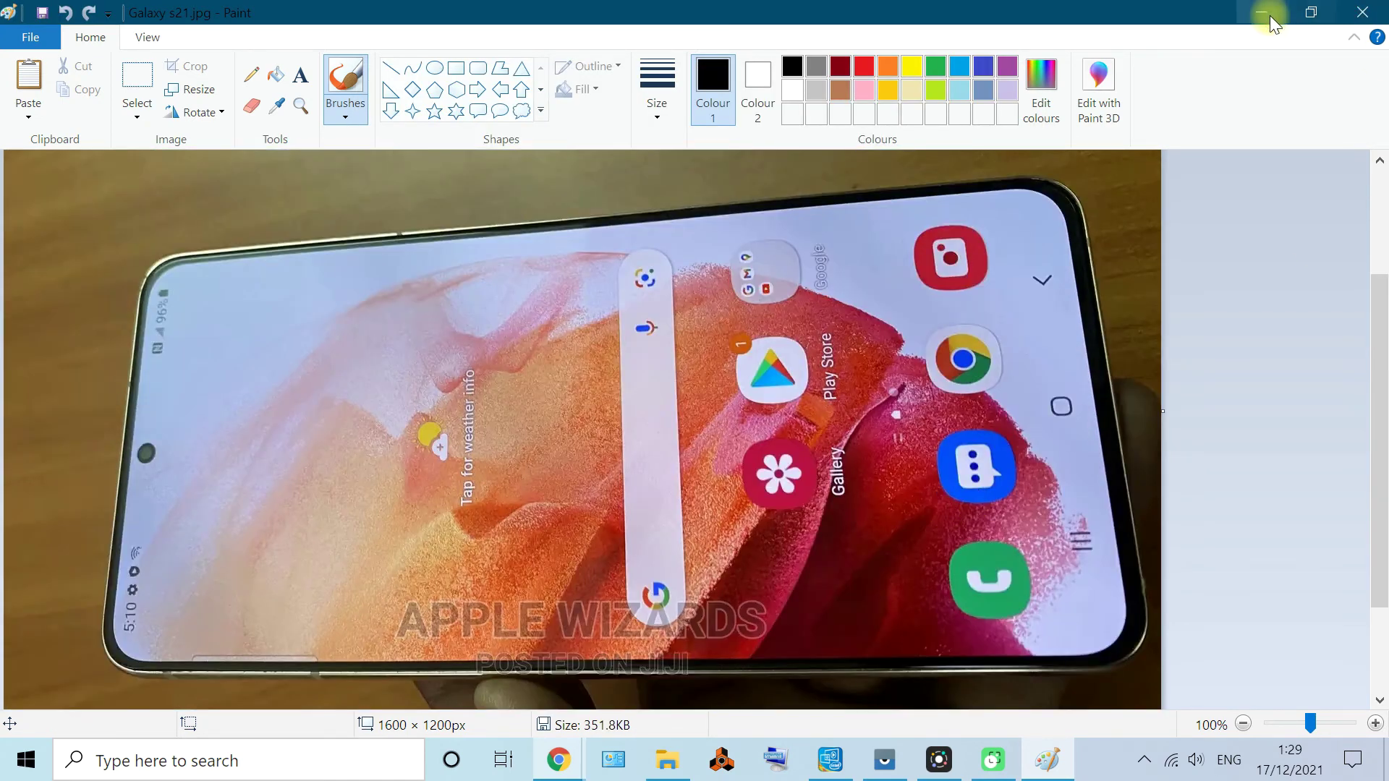
pyautogui.click(1270, 15)
# Drag Galaxy s21.jpg onto the open desktop and confirm in Properties it is a JPG File
pyautogui.rightClick(40, 629)
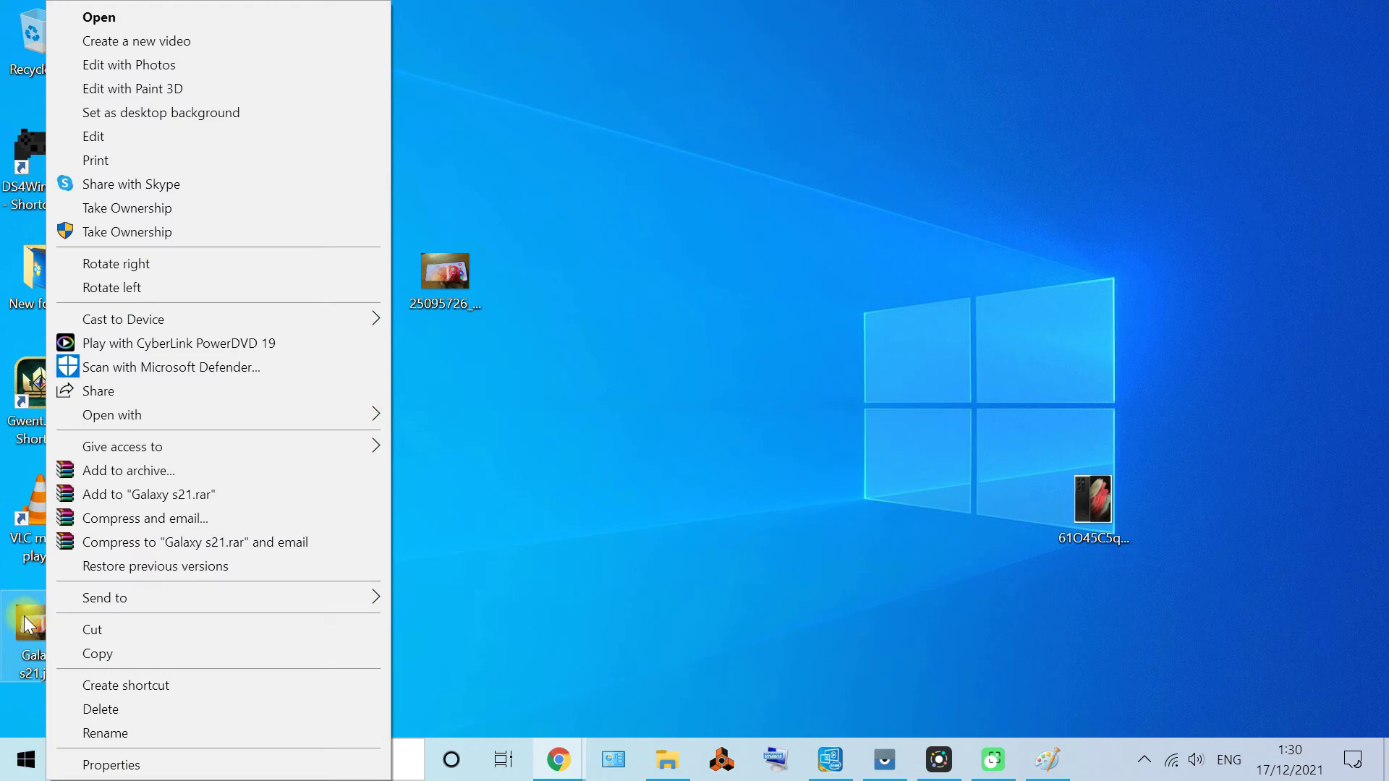
pyautogui.click(36, 655)
pyautogui.moveTo(38, 640); pyautogui.dragTo(499, 215)
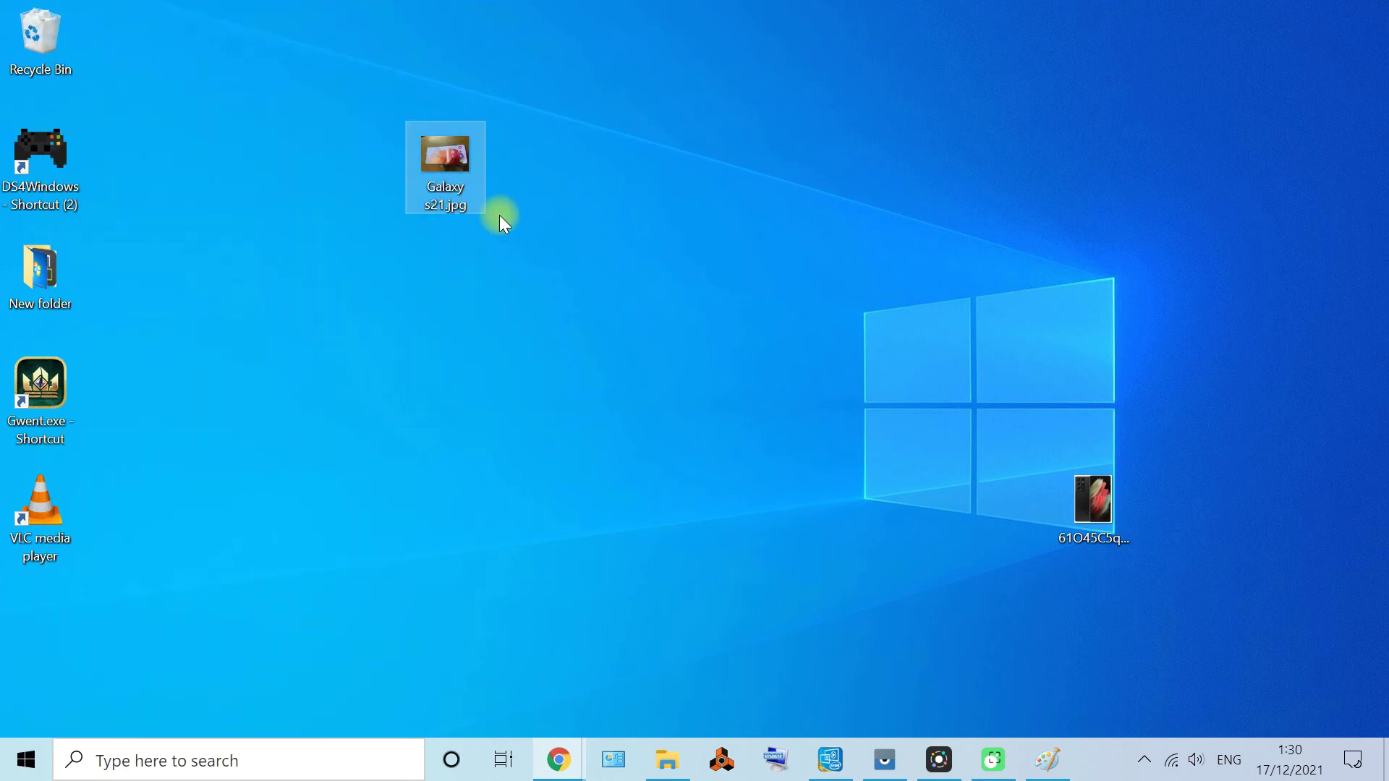
pyautogui.rightClick(427, 161)
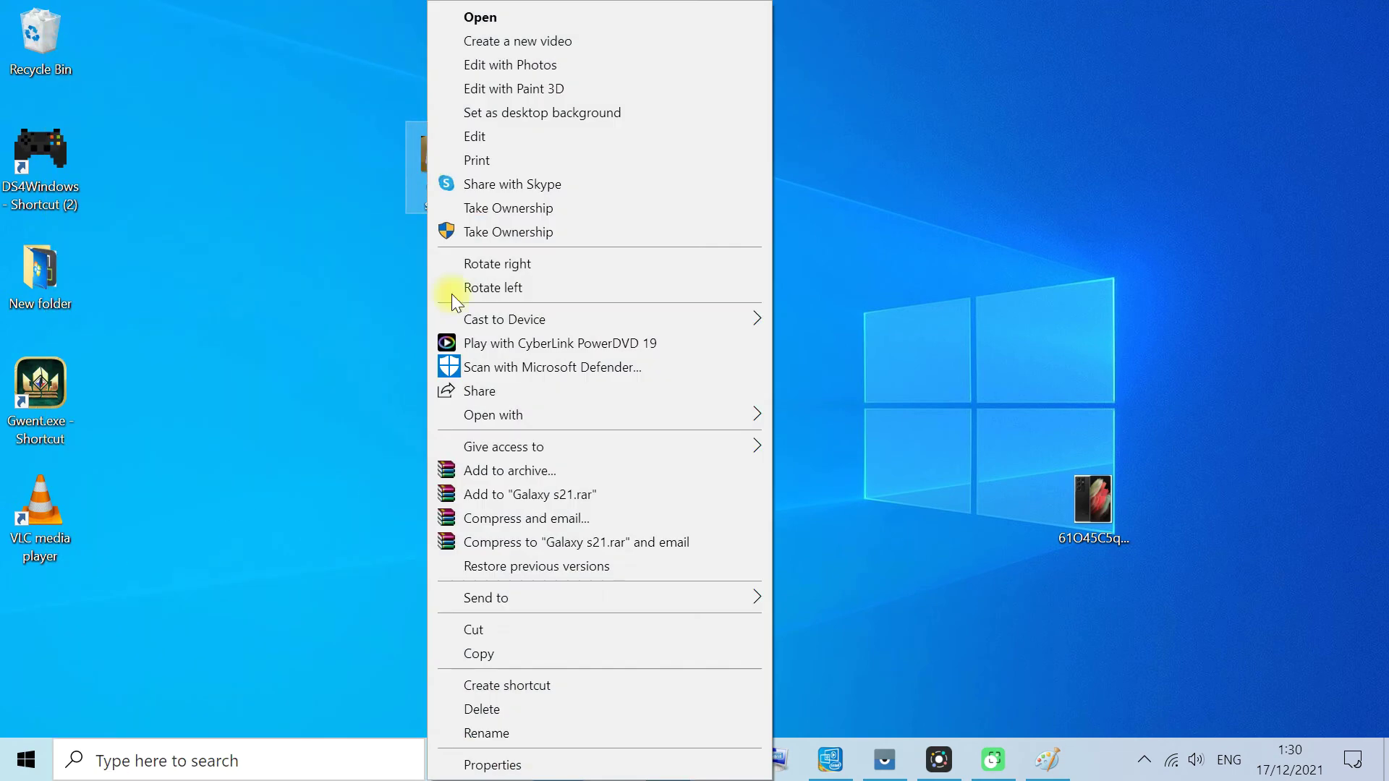
pyautogui.click(463, 763)
pyautogui.moveTo(609, 302); pyautogui.dragTo(515, 300)
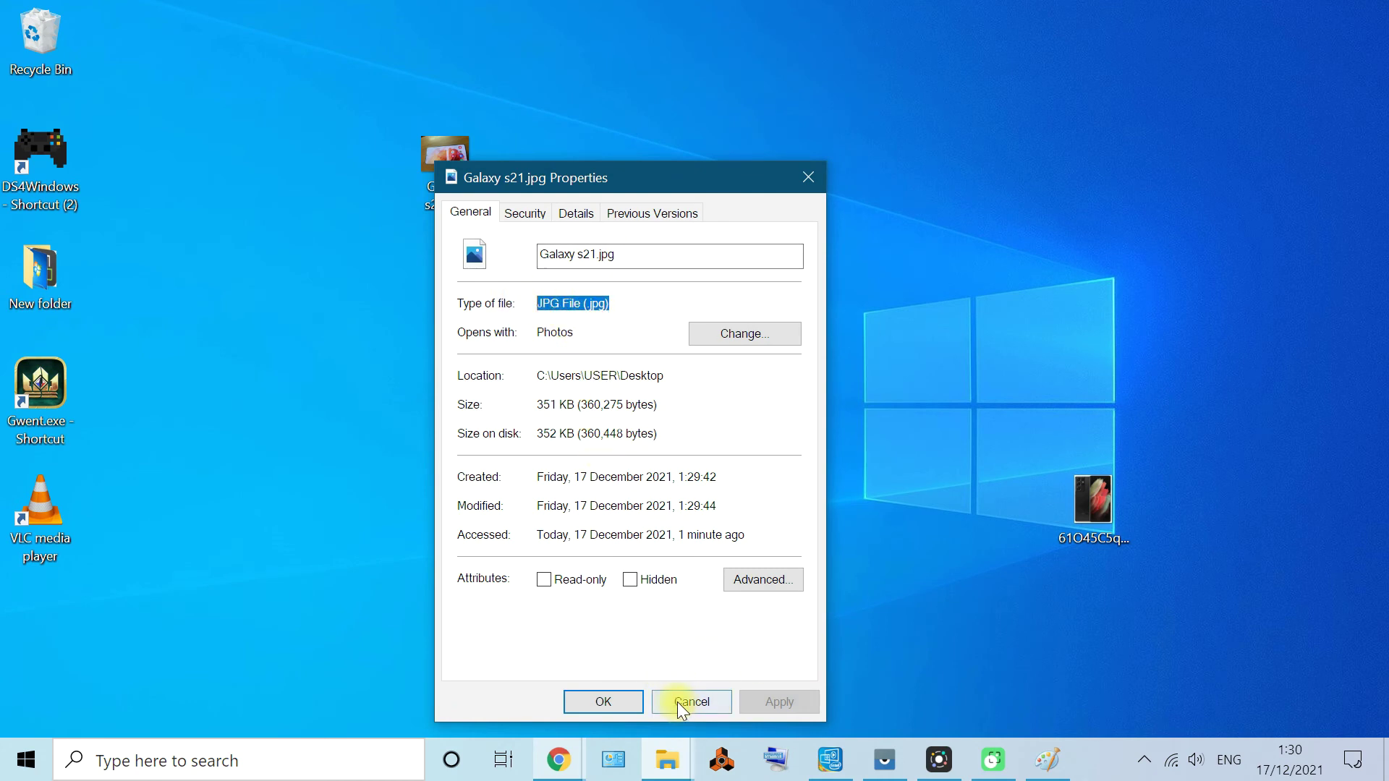
pyautogui.click(623, 699)
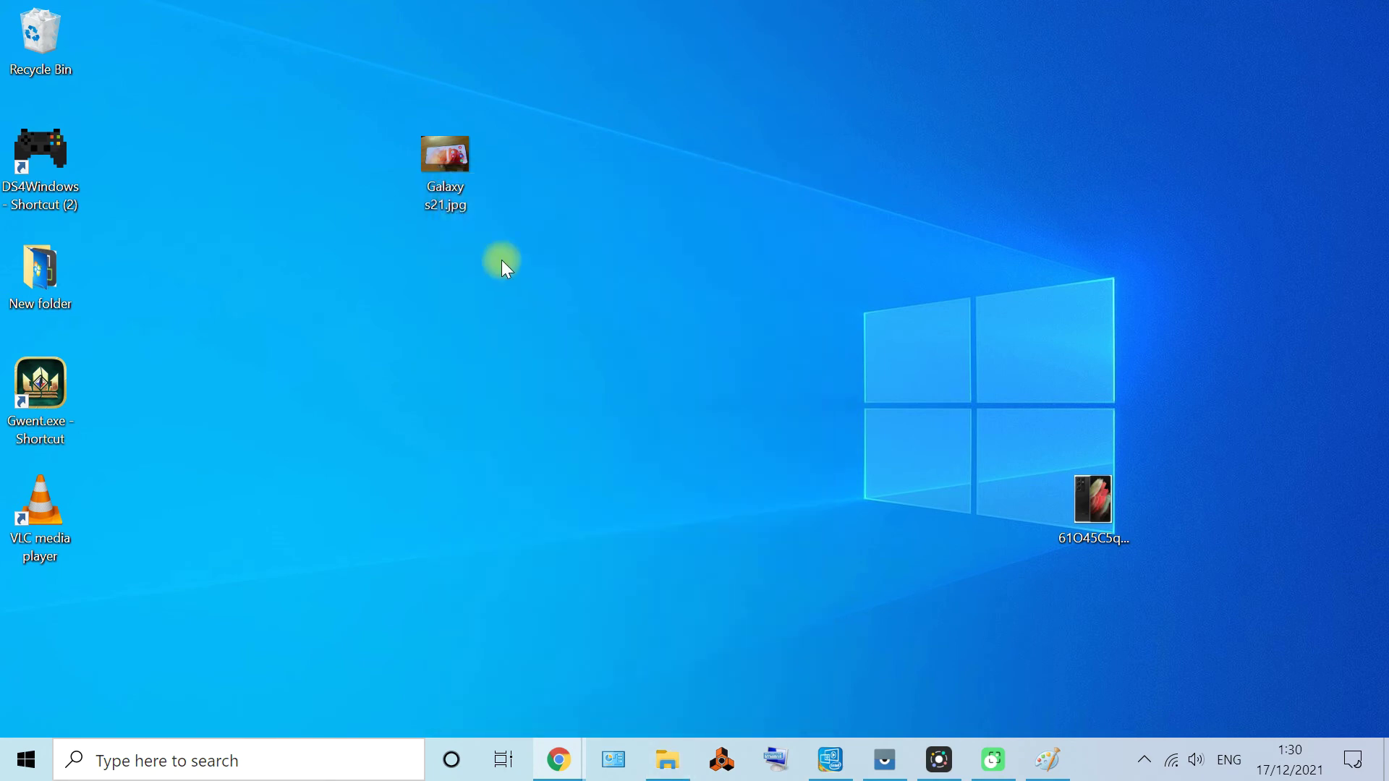
# Open Galaxy s21.jpg in Photos and zoom out until the whole photo fits
pyautogui.doubleClick(455, 158)
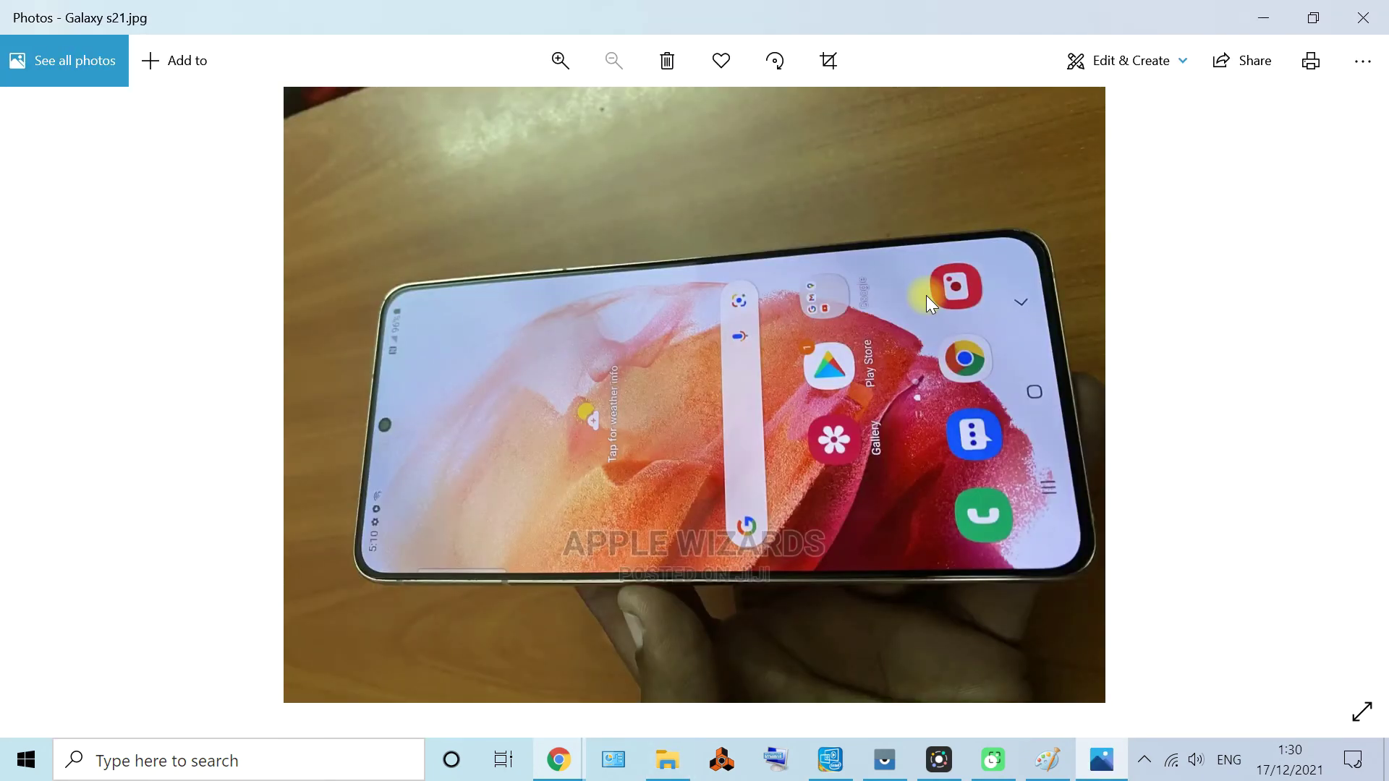
pyautogui.scroll(3, 826, 332)
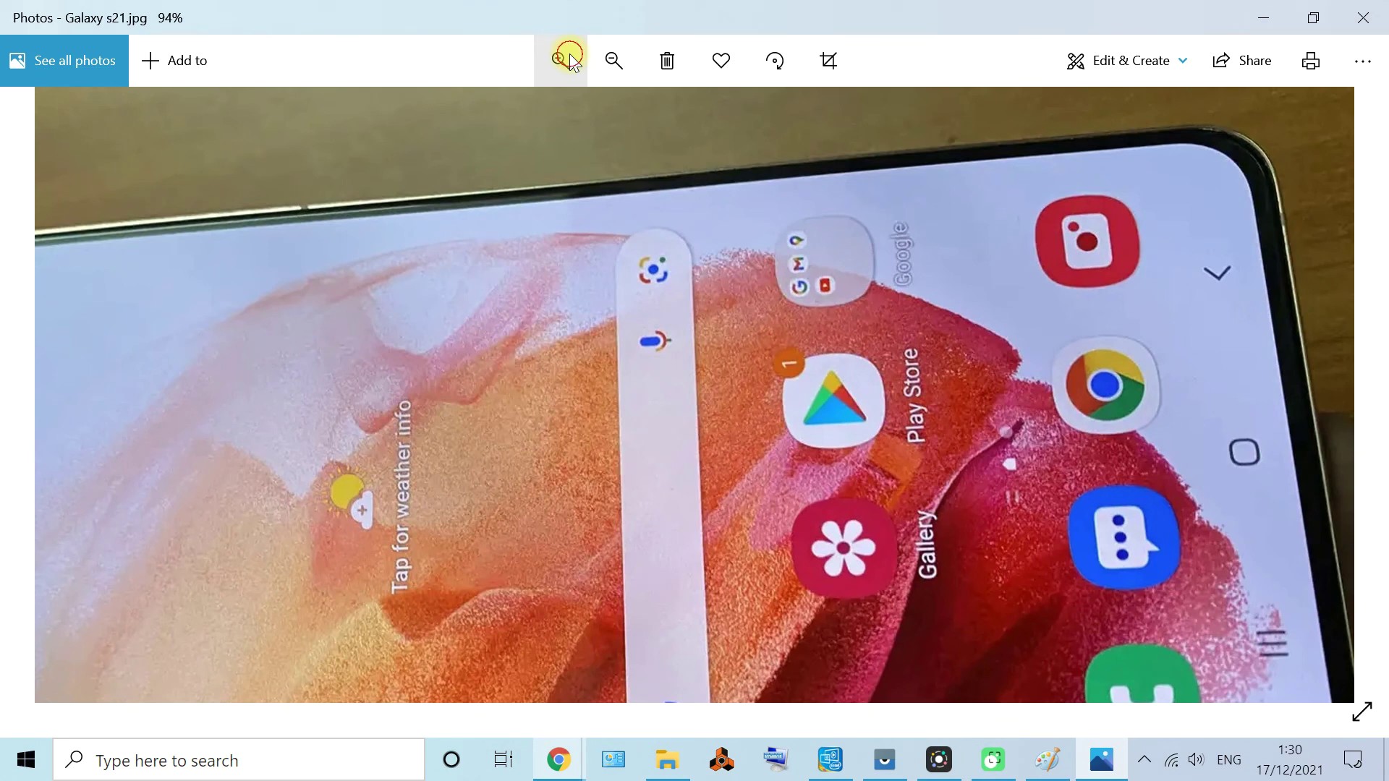
pyautogui.click(612, 61)
pyautogui.click(612, 59)
pyautogui.click(613, 63)
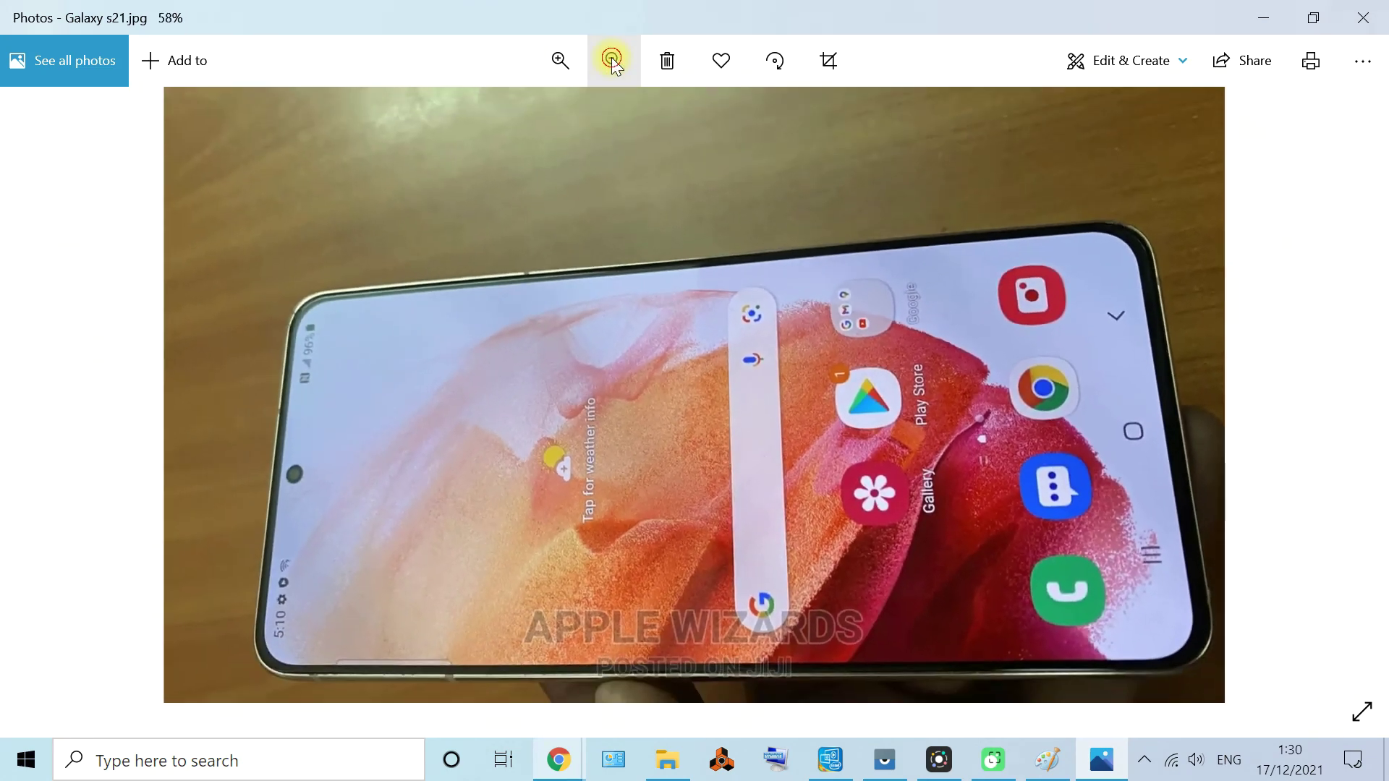
pyautogui.click(611, 60)
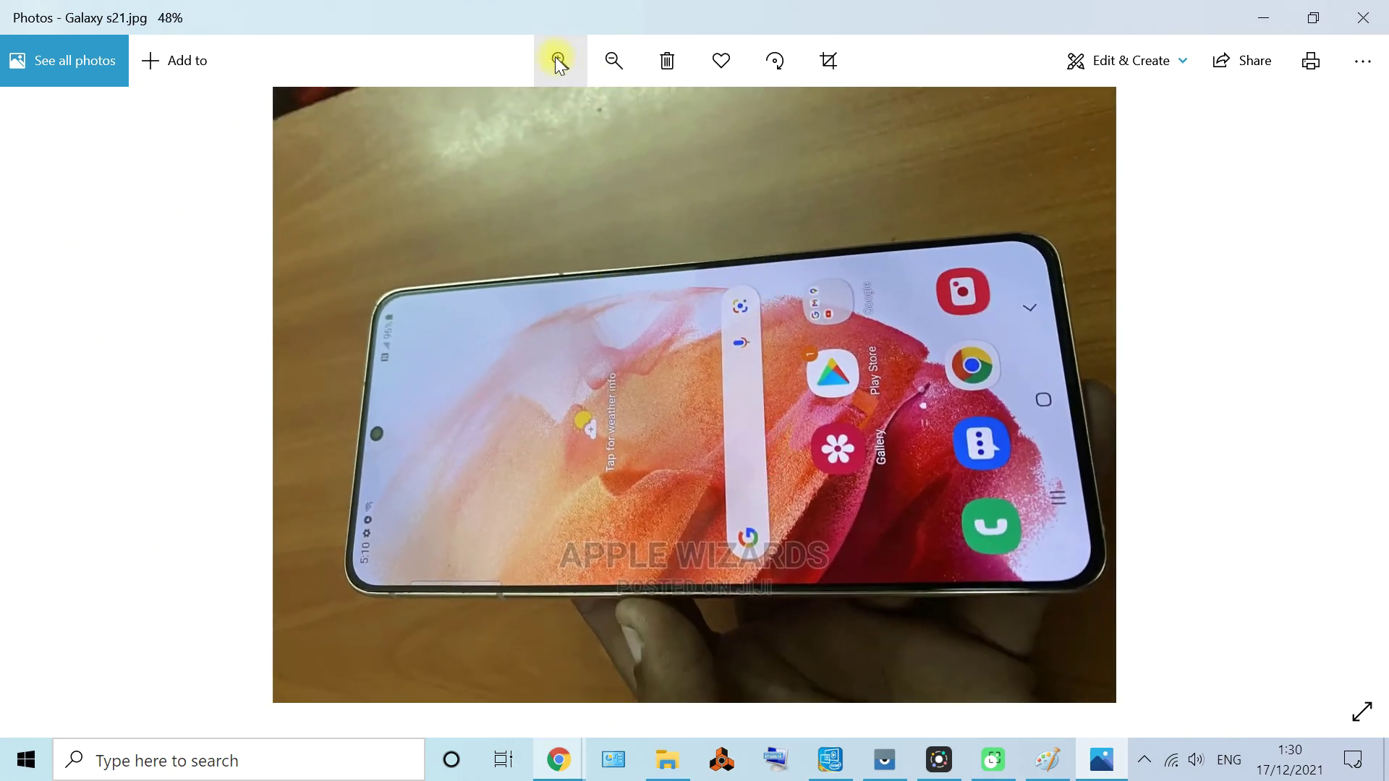
# Zoom in to 202% and pan across the photo, then return to fit view and close Photos
pyautogui.click(557, 61)
pyautogui.click(556, 61)
pyautogui.click(557, 60)
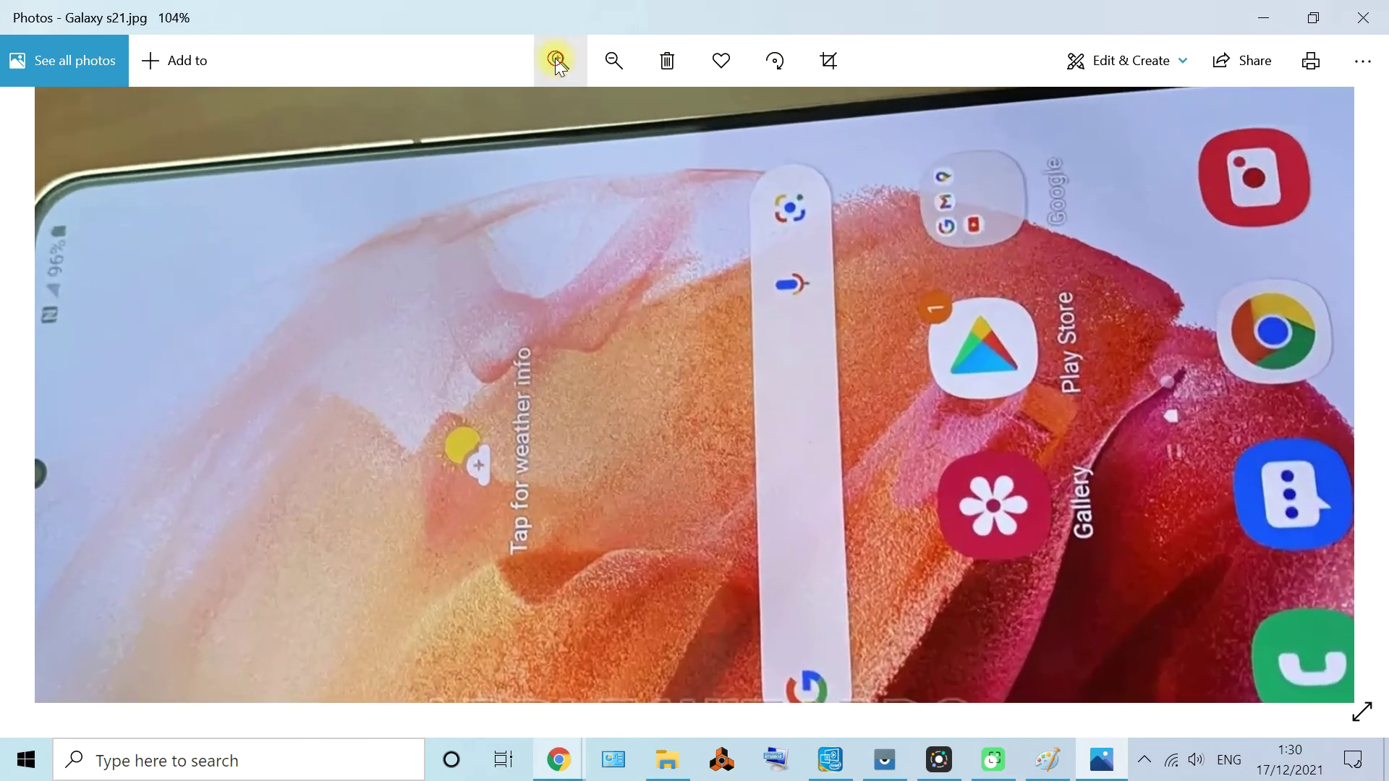
pyautogui.click(556, 61)
pyautogui.click(555, 60)
pyautogui.click(555, 60)
pyautogui.moveTo(985, 406); pyautogui.dragTo(822, 288)
pyautogui.click(613, 61)
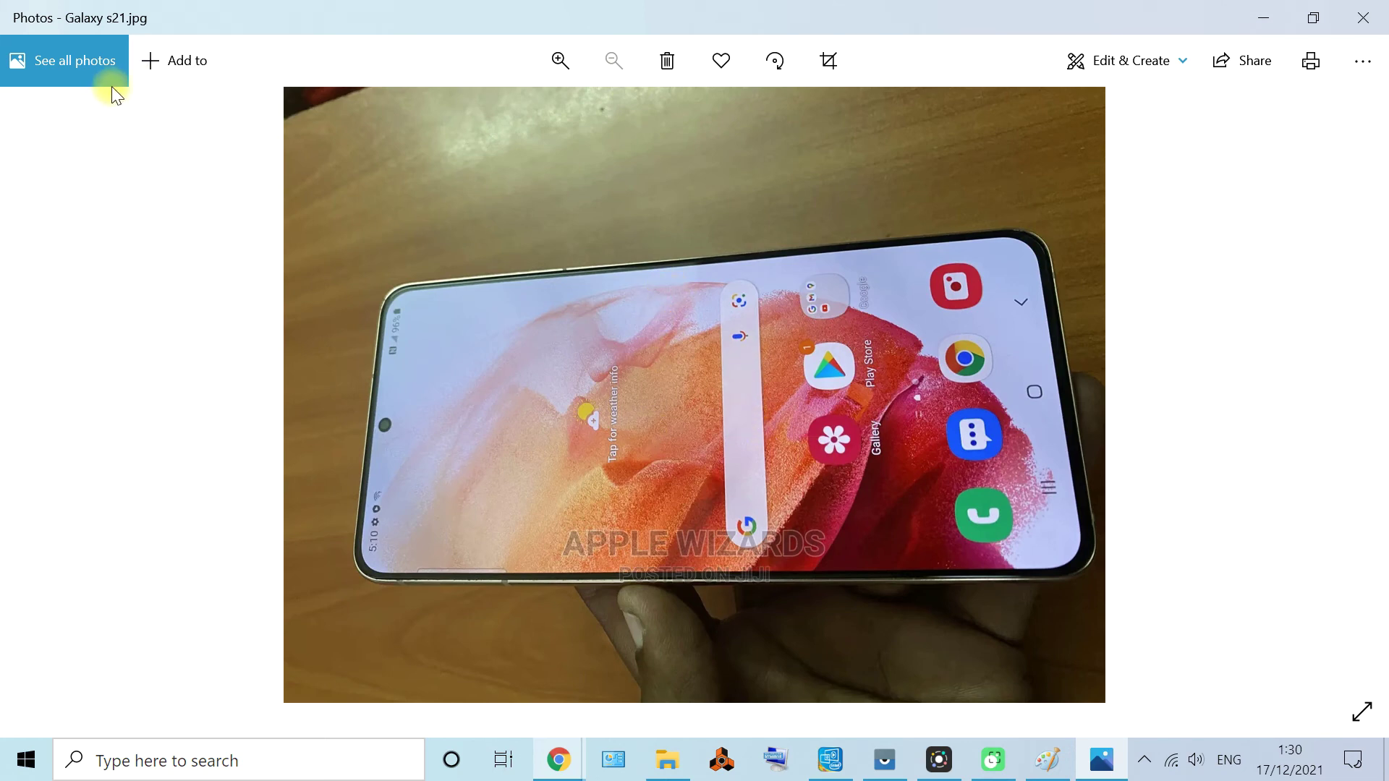
pyautogui.click(1359, 29)
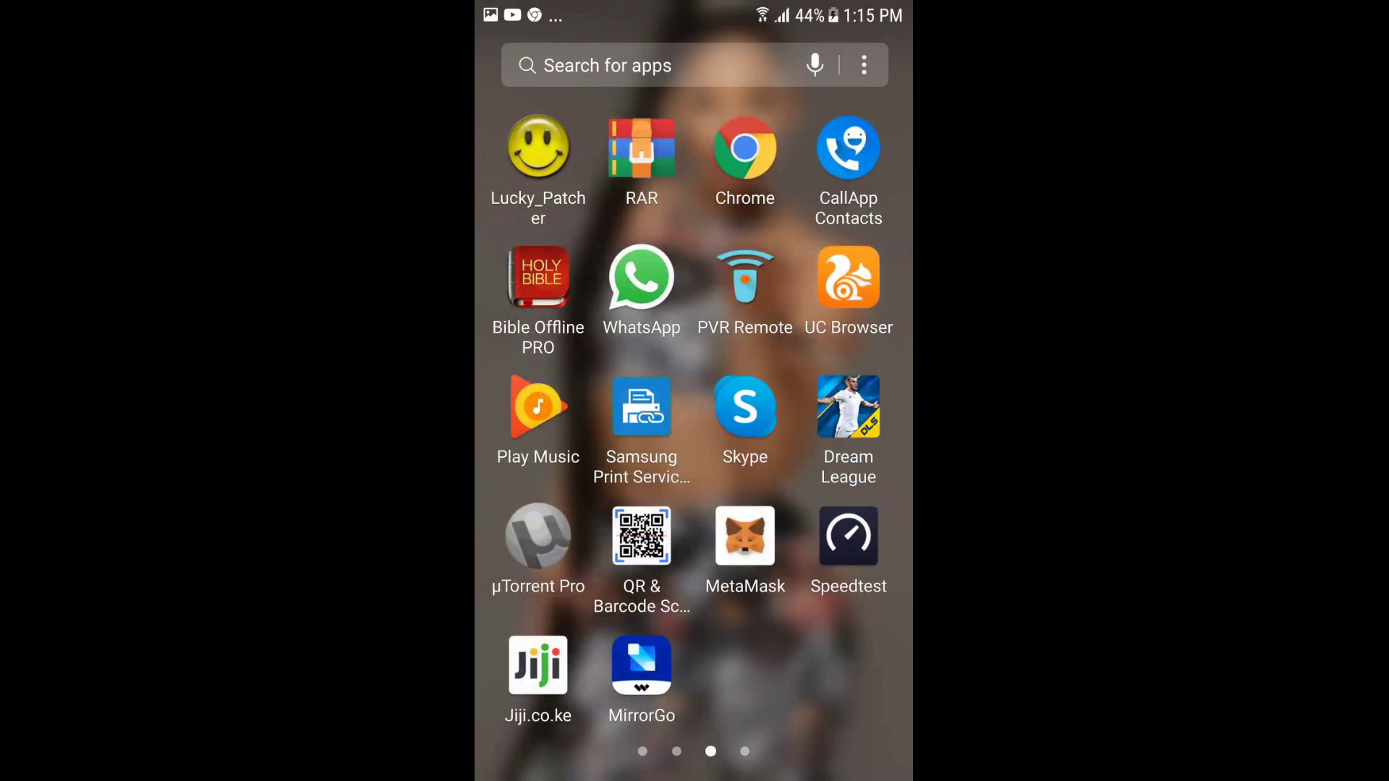
# In Chrome, search Google for 'lamborghini 2022' and open the black Lamborghini image's Motor1.com page
pyautogui.click(745, 148)
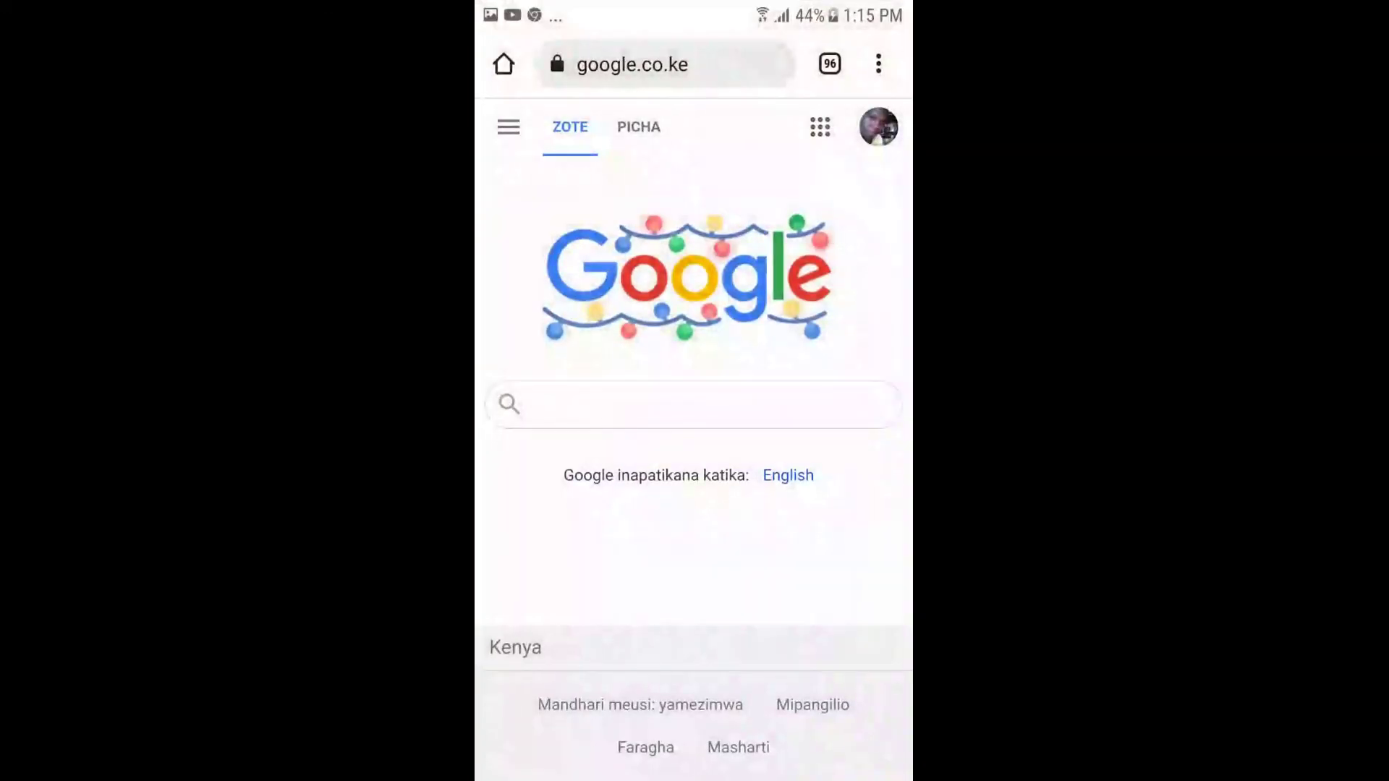
pyautogui.click(693, 405)
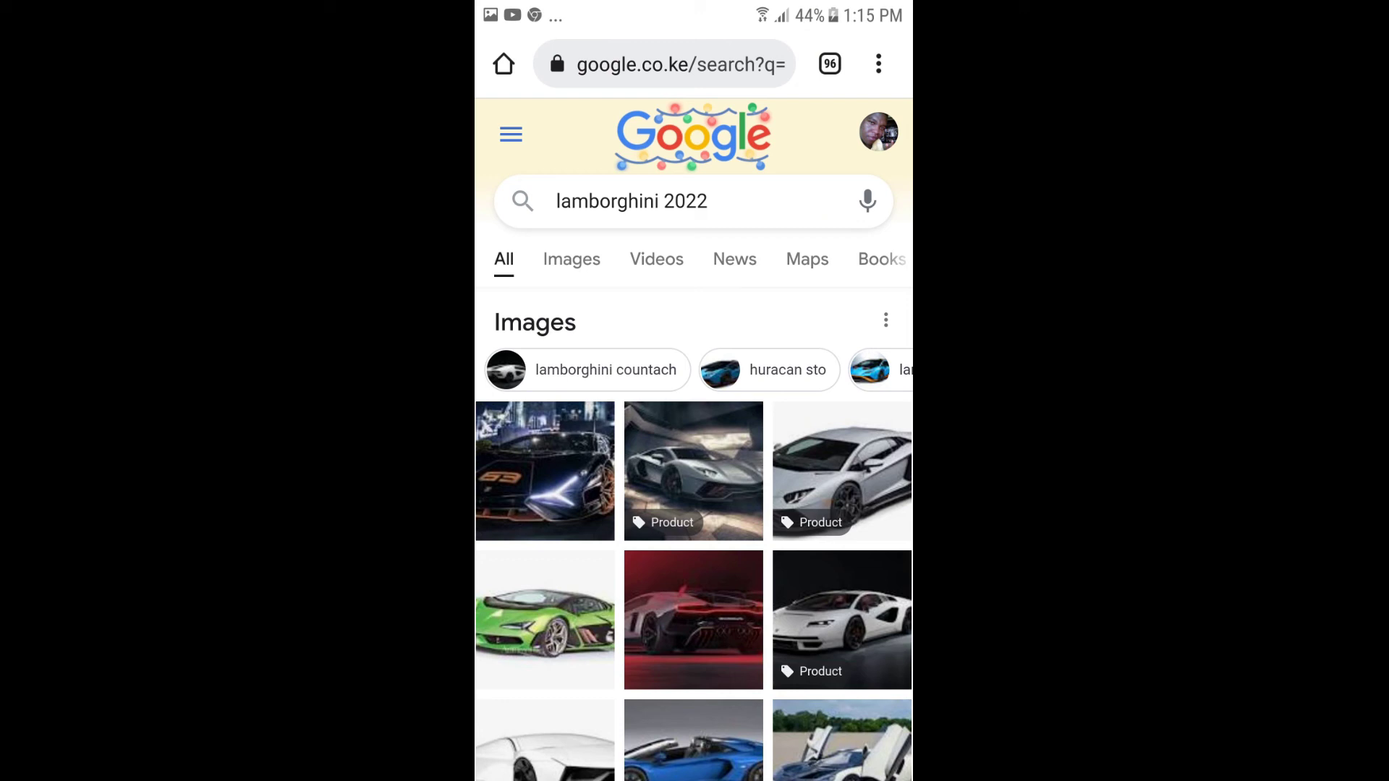
pyautogui.click(544, 470)
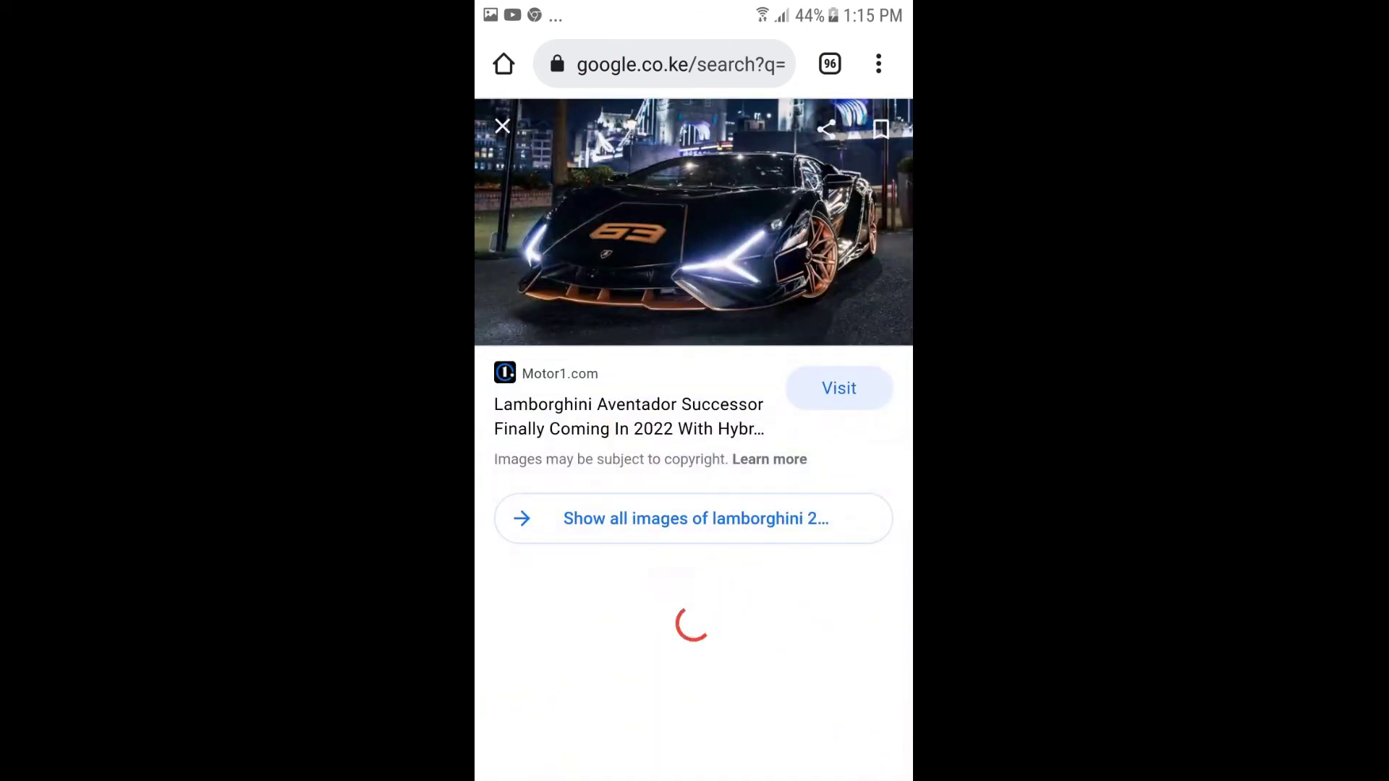
pyautogui.click(839, 388)
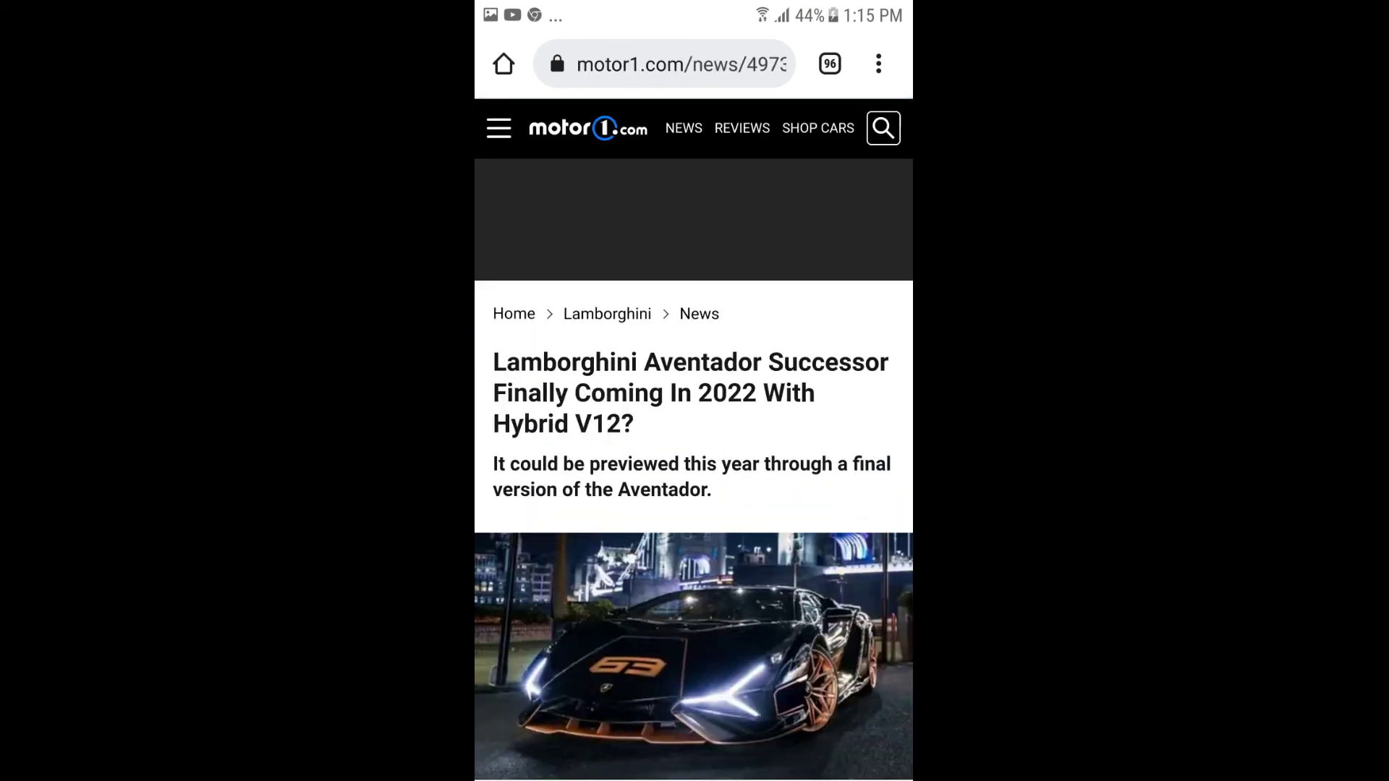
# Scroll down through the Motor1 Aventador successor article
pyautogui.scroll(-5, 692, 434)
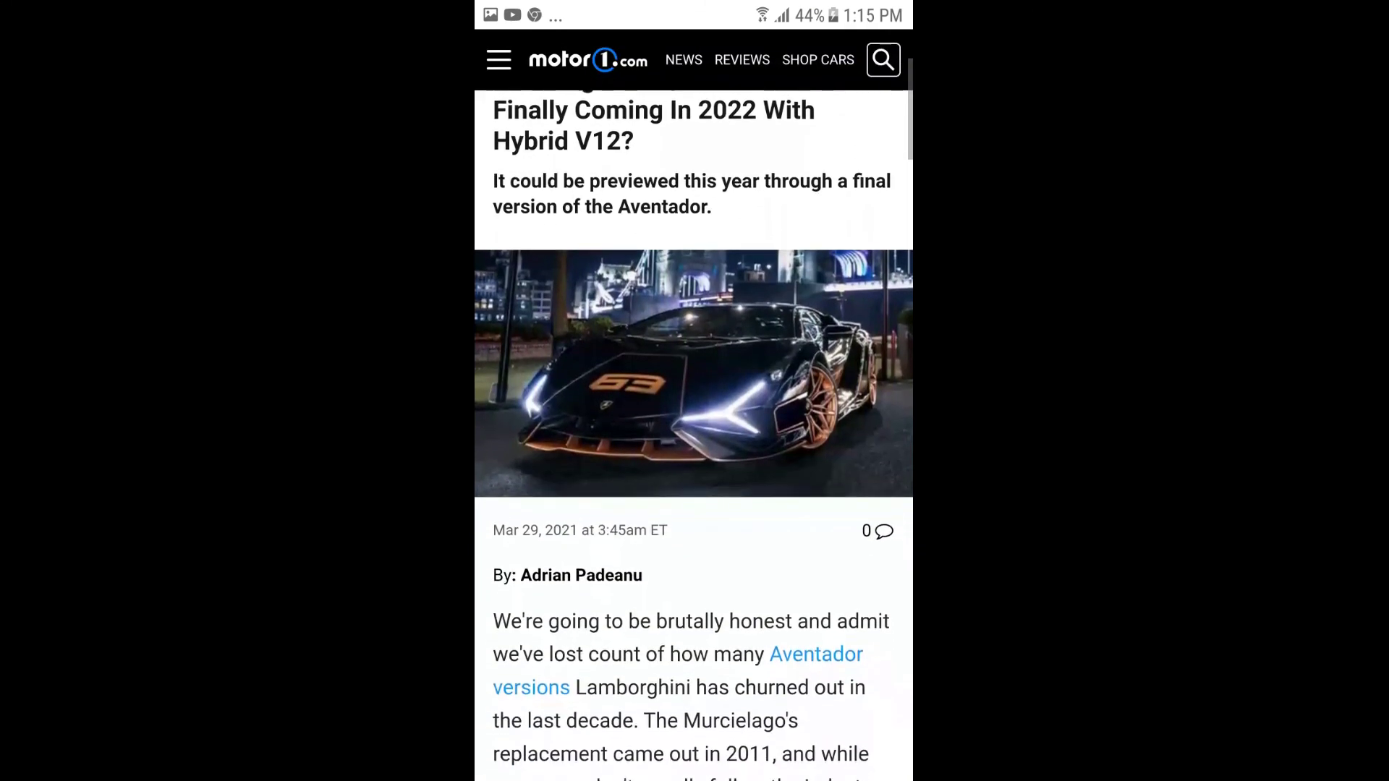